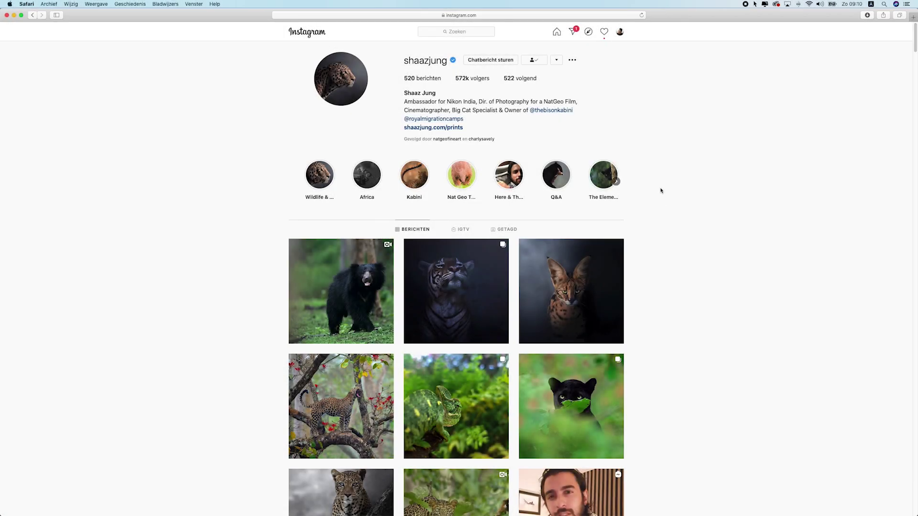
Browse the wildlife photographer's Instagram posts and pick out the dark-background tiger portrait as a style reference
{"action": "scroll", "coordinate": [744, 229], "scroll_direction": "down", "scroll_amount": 3}
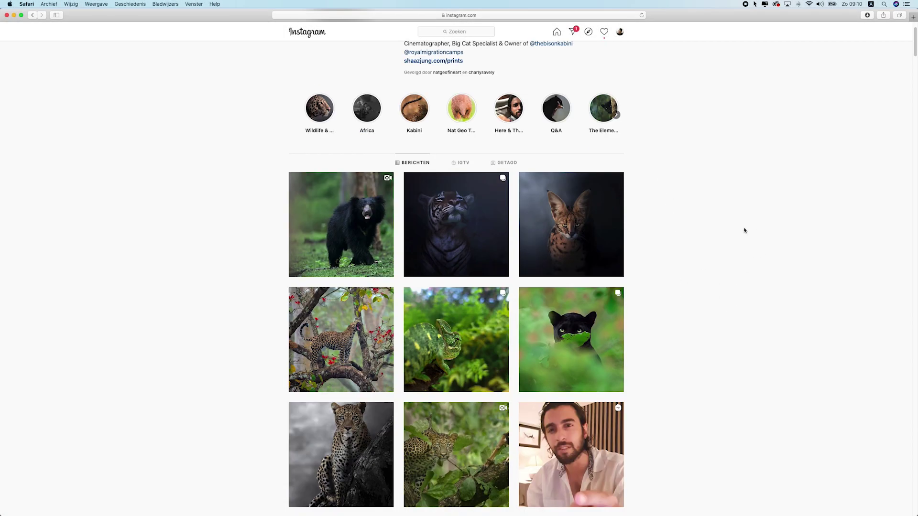
{"action": "scroll", "coordinate": [741, 143], "scroll_direction": "down", "scroll_amount": 5}
{"action": "scroll", "coordinate": [741, 143], "scroll_direction": "down", "scroll_amount": 10}
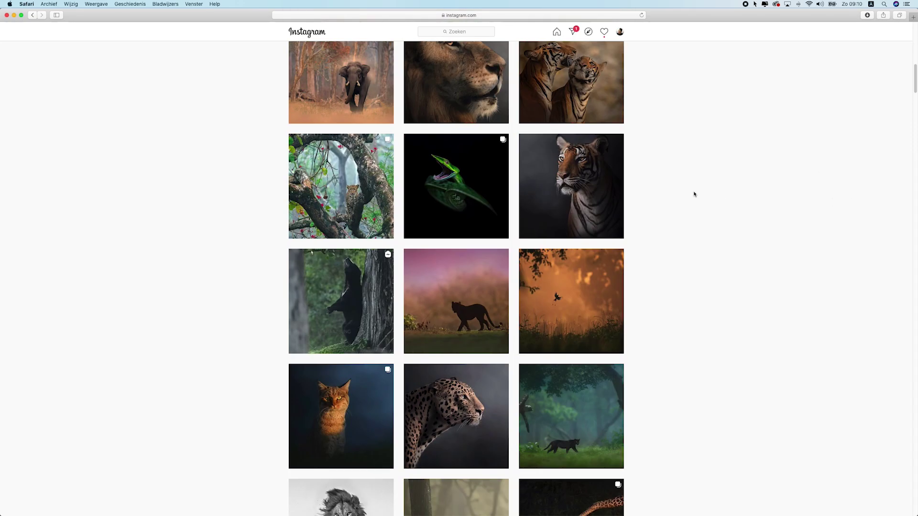
{"action": "left_click", "coordinate": [572, 186]}
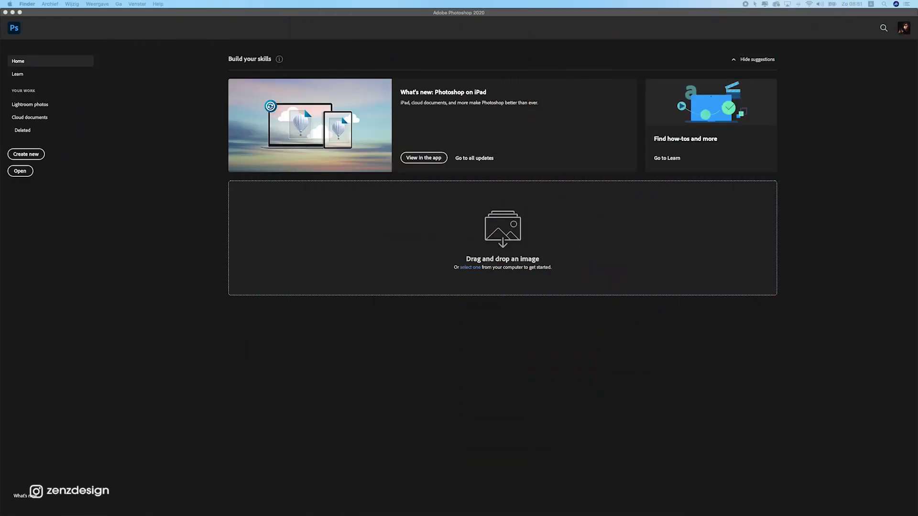
Switch to Photoshop, open the raw tiger photo AVI_4692.NEF in Camera Raw and reposition the Camera Raw window
{"action": "left_click", "coordinate": [331, 205]}
{"action": "left_click_drag", "start_coordinate": [846, 229], "coordinate": [361, 323]}
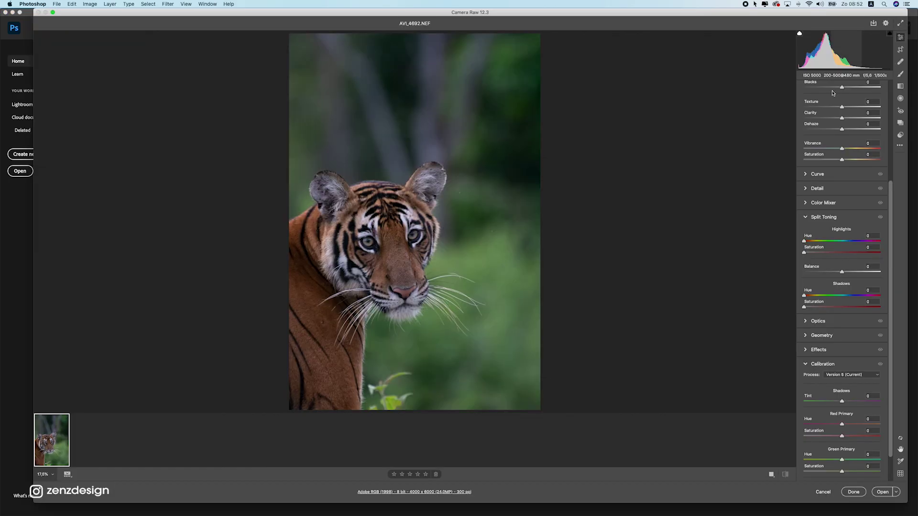
{"action": "left_click_drag", "start_coordinate": [259, 12], "coordinate": [228, 4]}
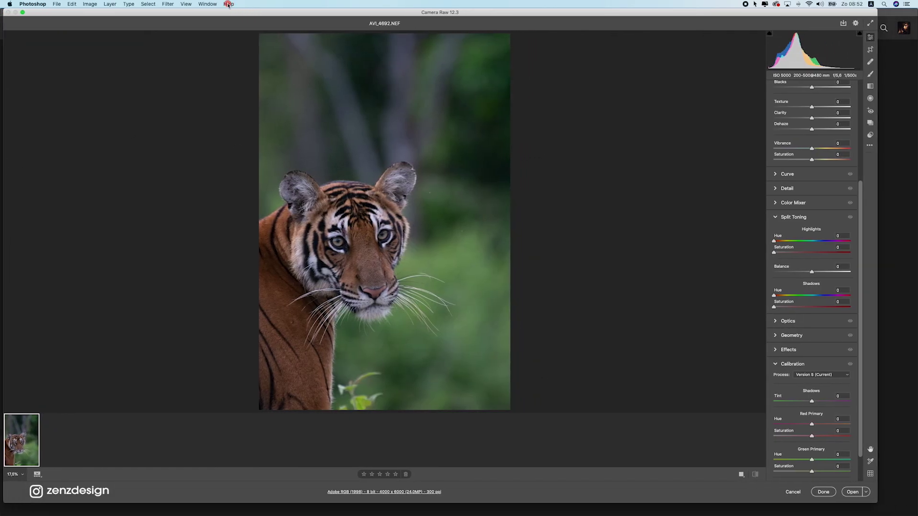
{"action": "left_click_drag", "start_coordinate": [82, 9], "coordinate": [78, 9]}
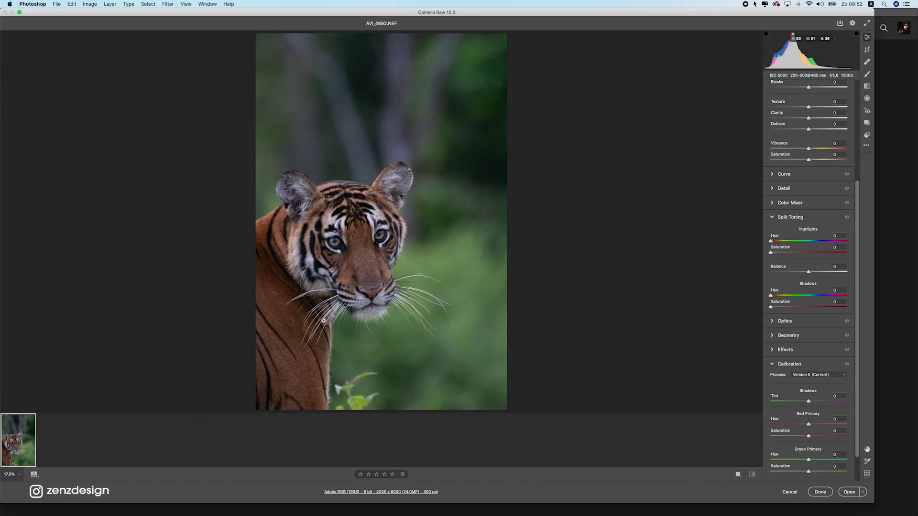
{"action": "left_click_drag", "start_coordinate": [427, 16], "coordinate": [432, 17]}
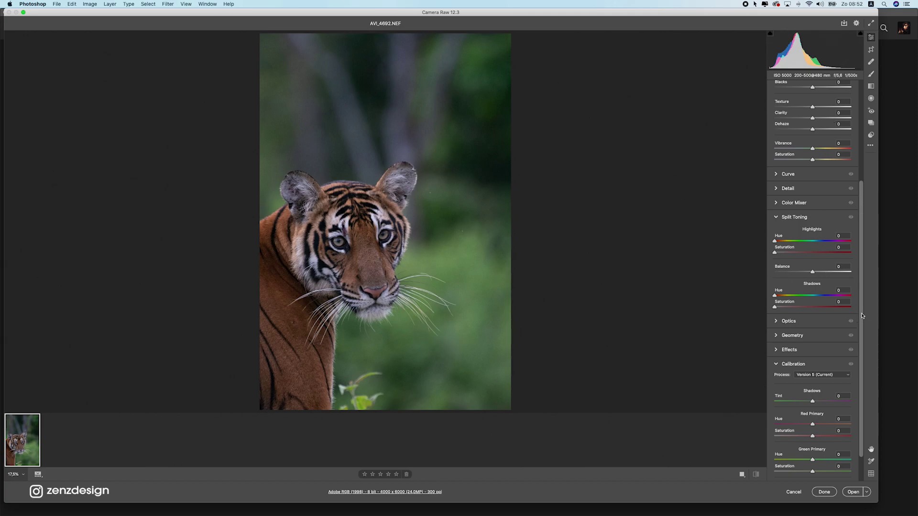
Set contrast -13, highlights -14, shadows -13, whites +13, blacks -4, texture -10 and clarity +24, and open the photo in Photoshop
{"action": "left_click_drag", "start_coordinate": [863, 315], "coordinate": [356, 164]}
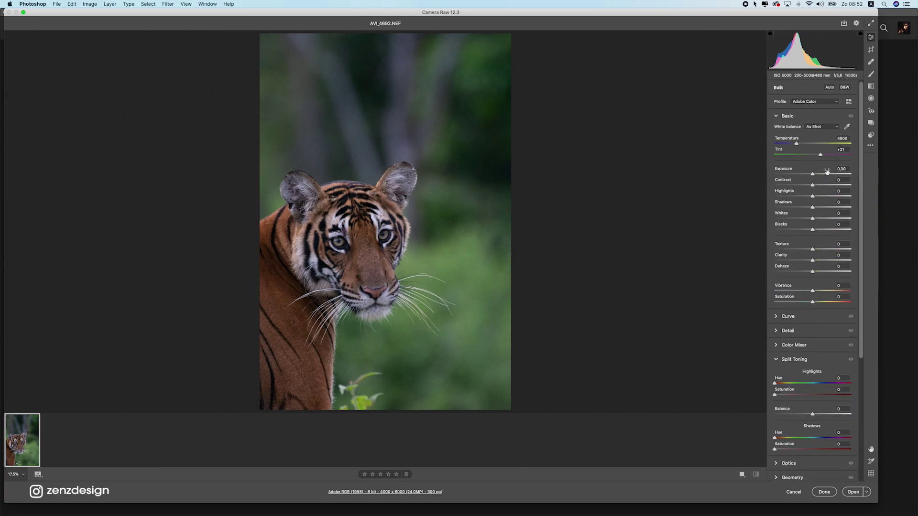
{"action": "left_click", "coordinate": [816, 189]}
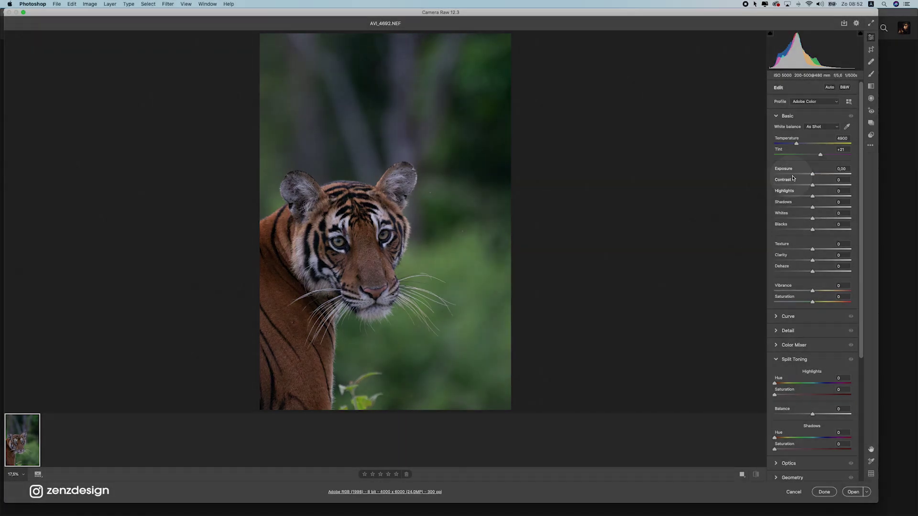
{"action": "mouse_move", "coordinate": [812, 185]}
{"action": "left_mouse_down"}
{"action": "mouse_move", "coordinate": [802, 184]}
{"action": "mouse_move", "coordinate": [806, 197]}
{"action": "mouse_move", "coordinate": [828, 210]}
{"action": "mouse_move", "coordinate": [807, 207]}
{"action": "mouse_move", "coordinate": [798, 218]}
{"action": "mouse_move", "coordinate": [821, 220]}
{"action": "mouse_move", "coordinate": [807, 228]}
{"action": "mouse_move", "coordinate": [808, 249]}
{"action": "mouse_move", "coordinate": [865, 348]}
{"action": "mouse_move", "coordinate": [857, 240]}
{"action": "left_mouse_up"}
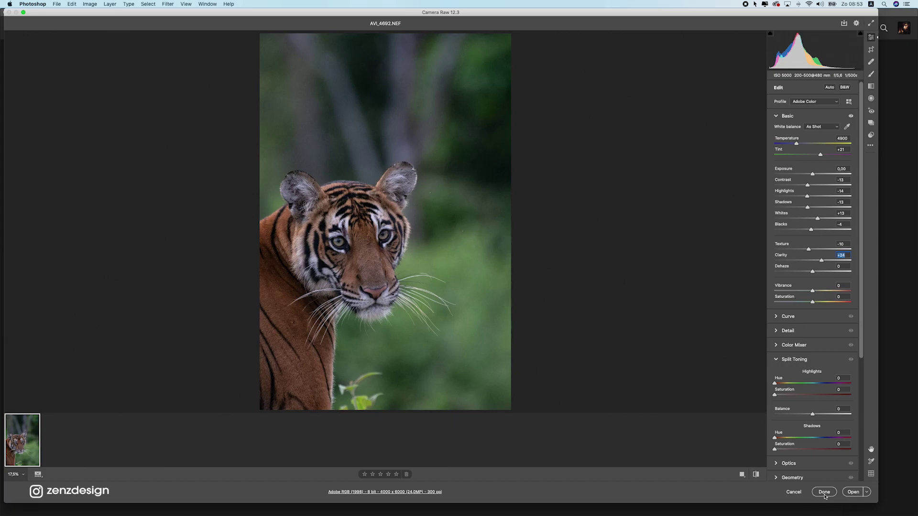
{"action": "left_click", "coordinate": [853, 492]}
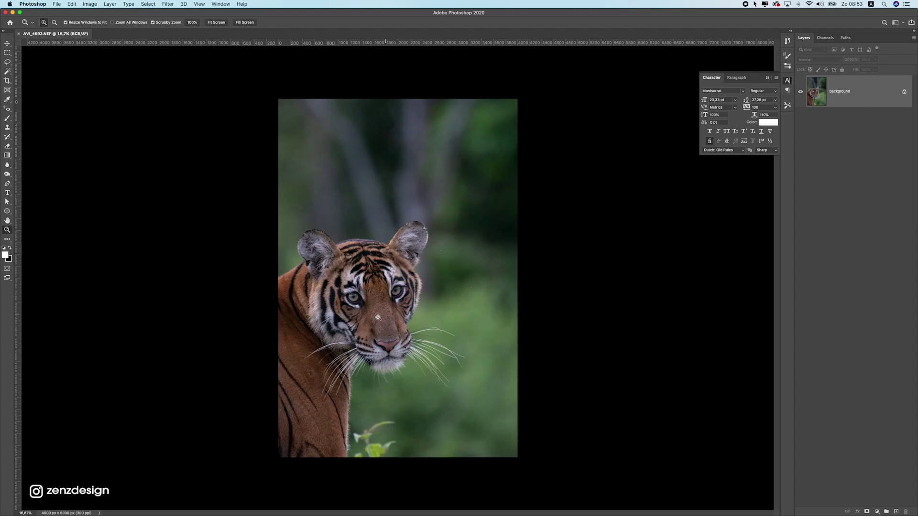
Crop the photo at a 4:5 (8:10) ratio to about 3262 x 4077 px, framing the tiger more tightly
{"action": "left_click", "coordinate": [404, 346]}
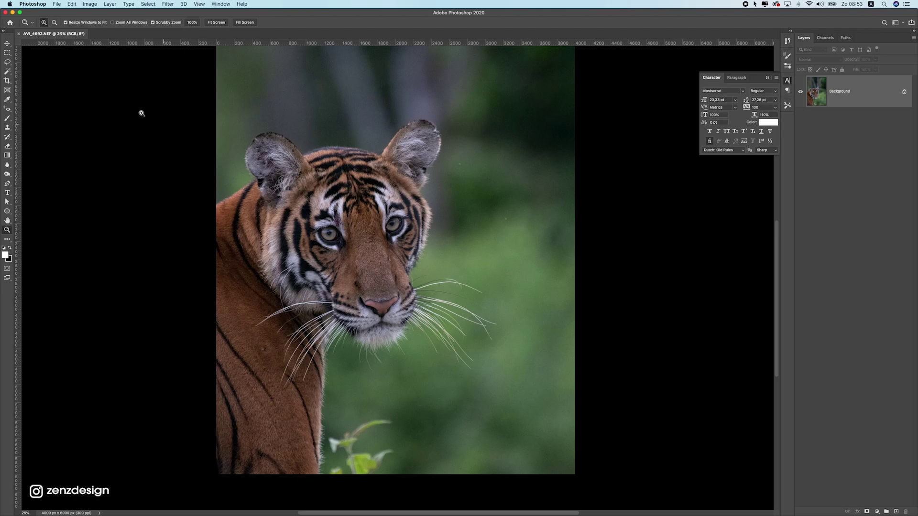
{"action": "left_click", "coordinate": [8, 82]}
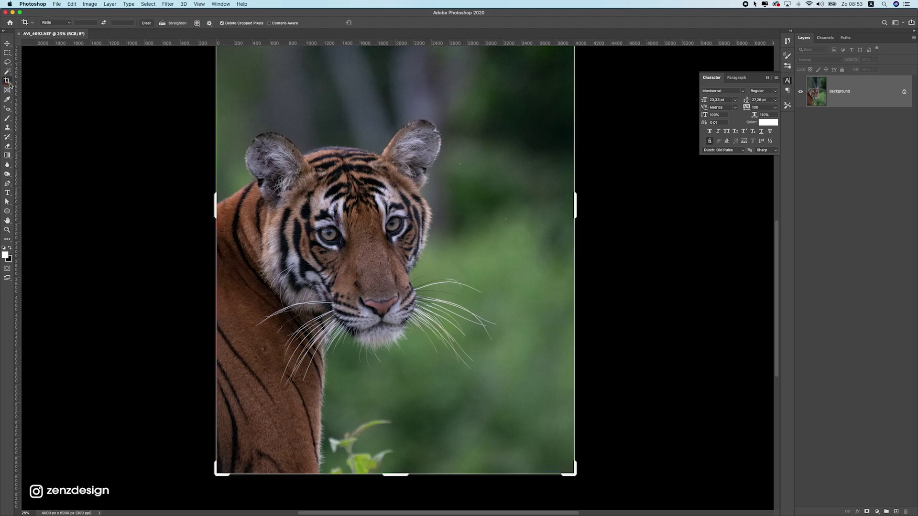
{"action": "left_click", "coordinate": [56, 22]}
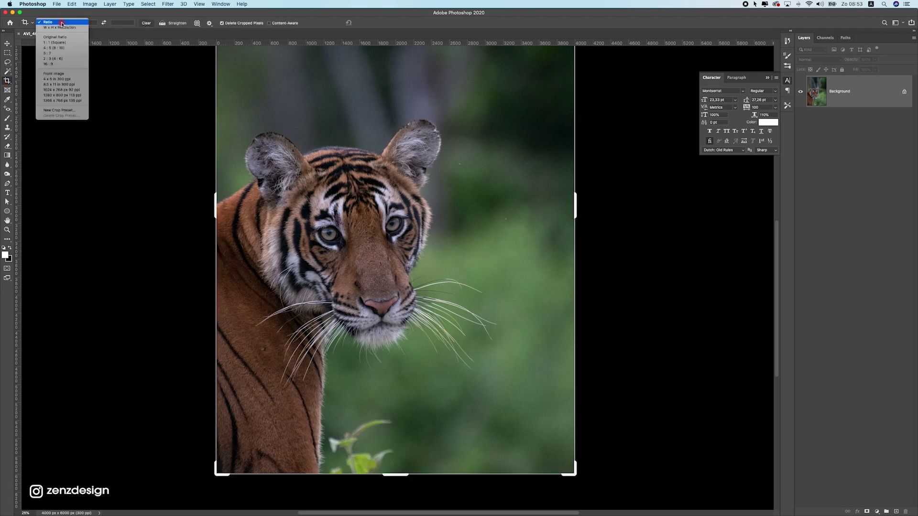
{"action": "left_click", "coordinate": [70, 48]}
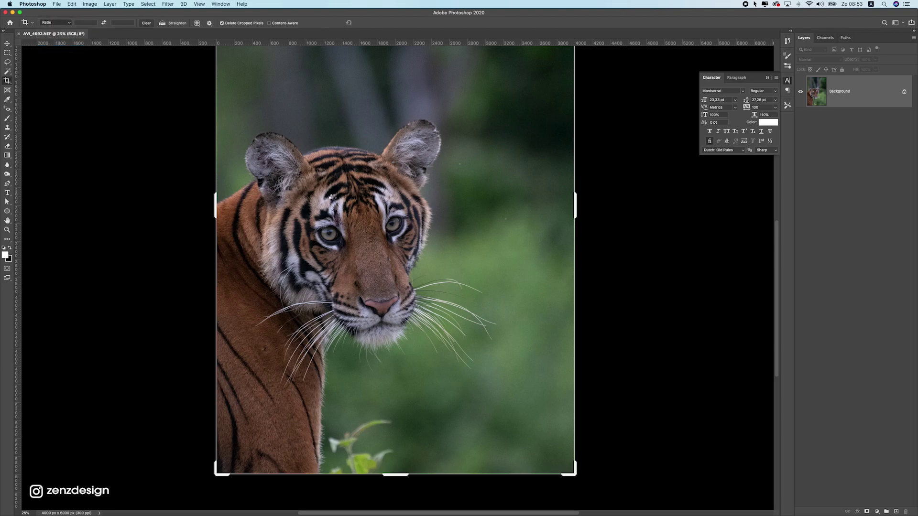
{"action": "scroll", "coordinate": [339, 155], "scroll_direction": "up", "scroll_amount": 5}
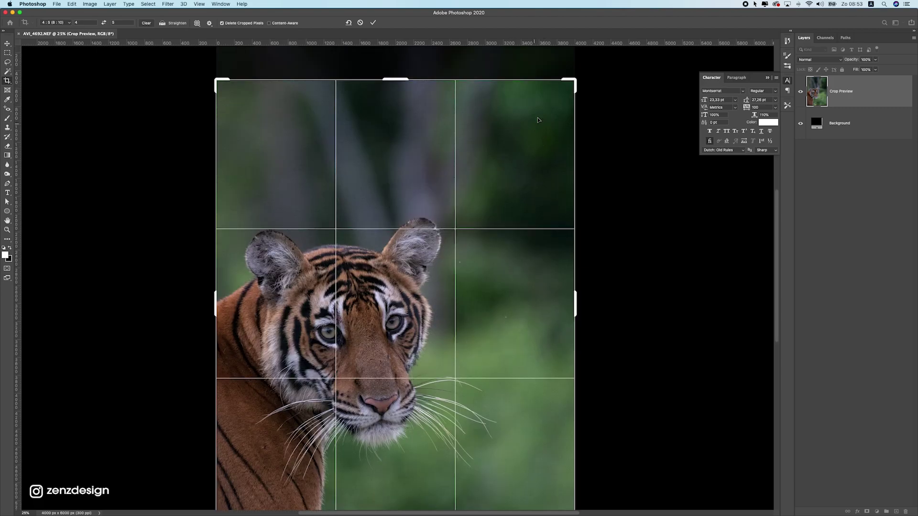
{"action": "left_click_drag", "start_coordinate": [577, 81], "coordinate": [552, 130]}
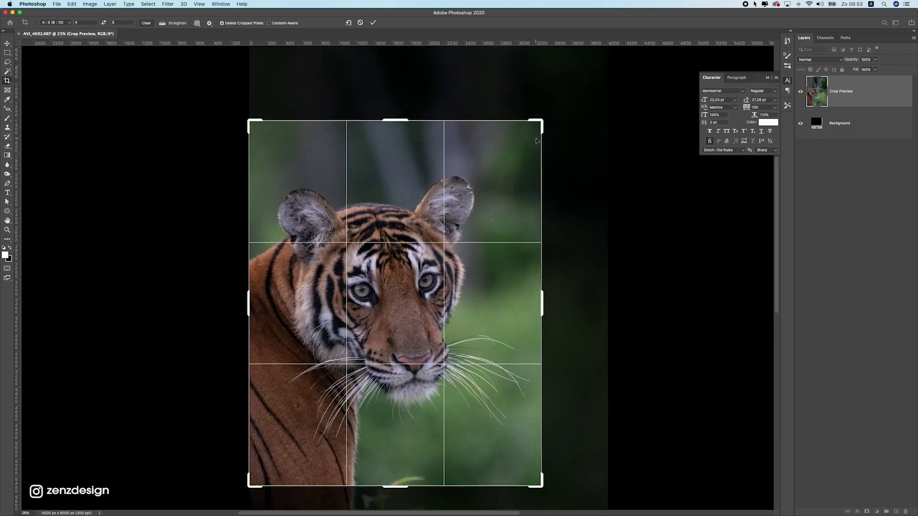
{"action": "key", "text": "Return"}
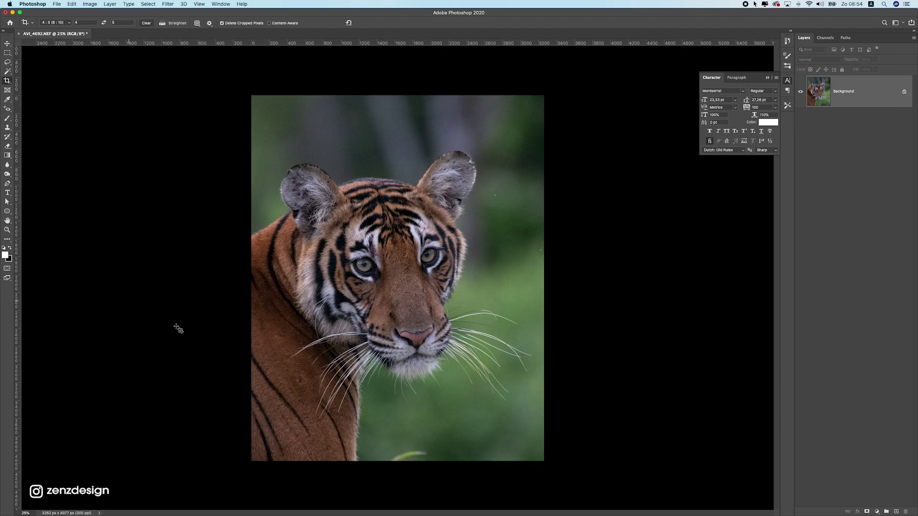
{"action": "left_click", "coordinate": [7, 43]}
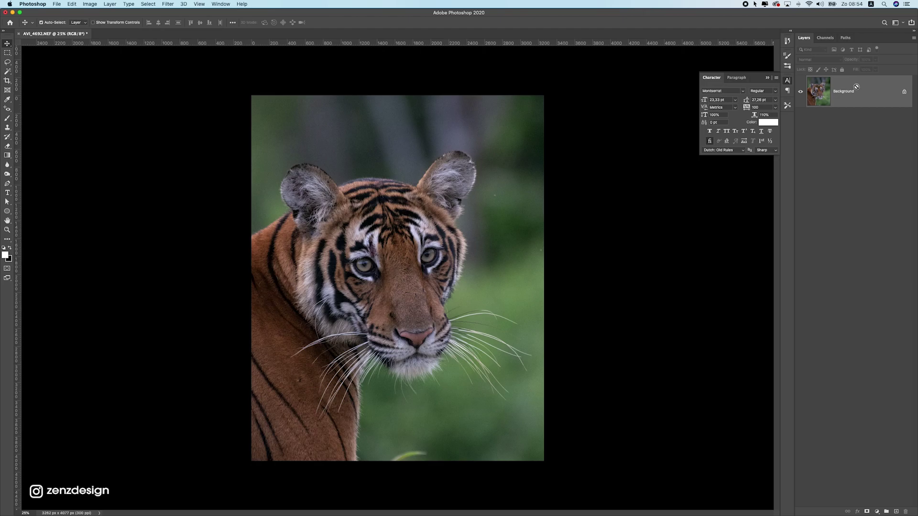
Duplicate the Background layer and convert the copy to a Smart Object
{"action": "key", "text": "super+j"}
{"action": "right_click", "coordinate": [842, 93]}
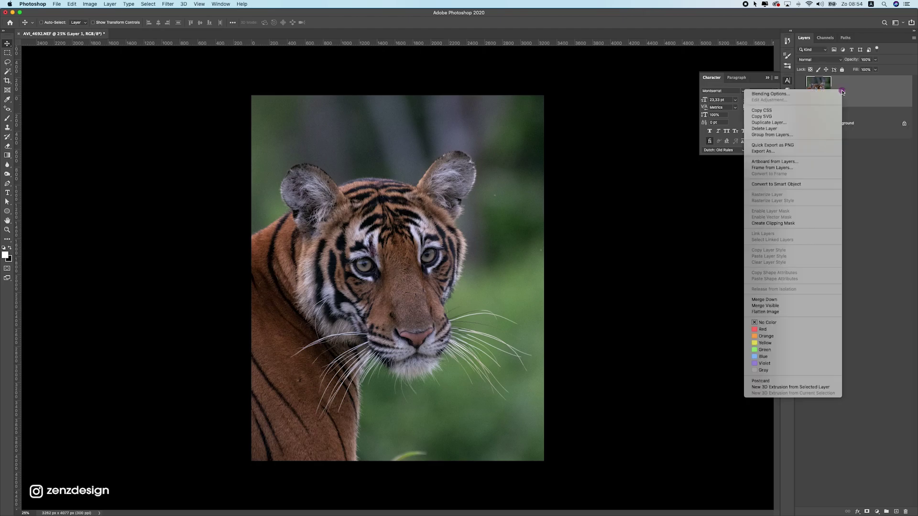
{"action": "left_click", "coordinate": [762, 185]}
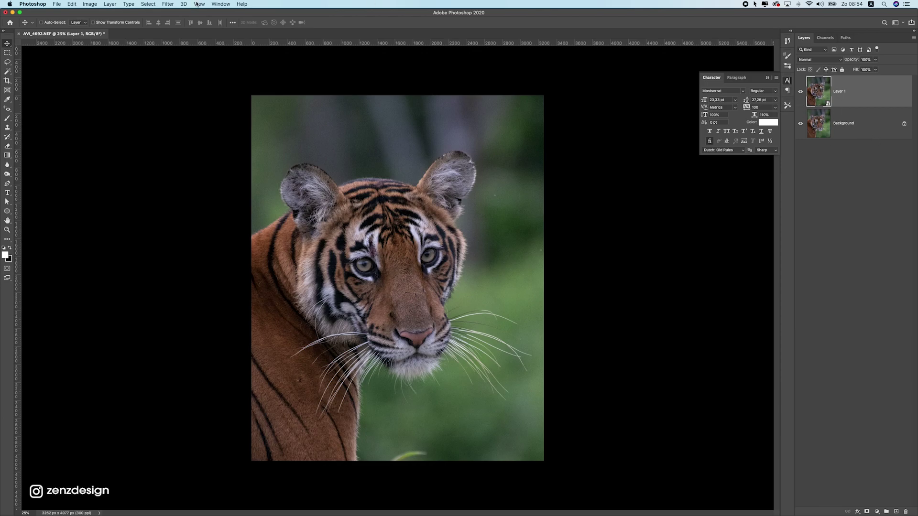
Start the Camera Raw Filter on the Smart Object layer and set the Color Mixer's Greens luminance to -100
{"action": "left_click", "coordinate": [168, 3]}
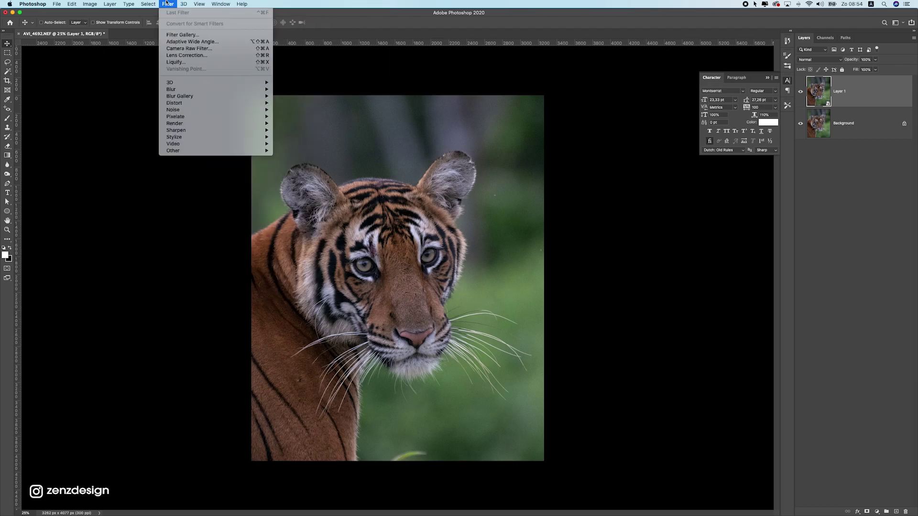
{"action": "left_click", "coordinate": [192, 49]}
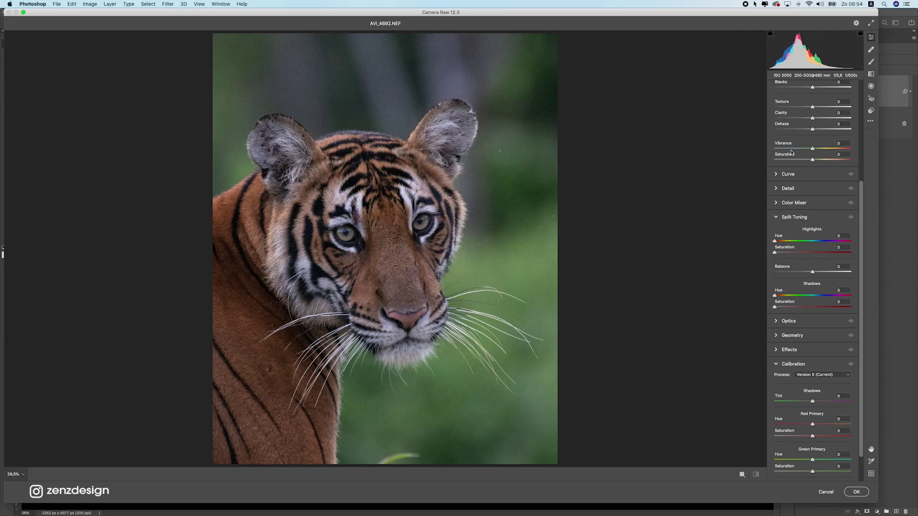
{"action": "left_click", "coordinate": [794, 217]}
{"action": "scroll", "coordinate": [801, 218], "scroll_direction": "up", "scroll_amount": 3}
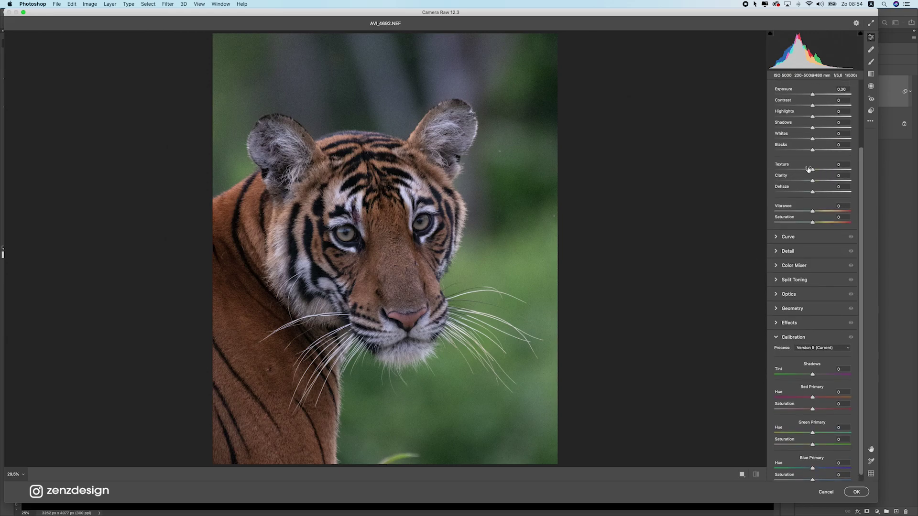
{"action": "scroll", "coordinate": [805, 138], "scroll_direction": "up", "scroll_amount": 4}
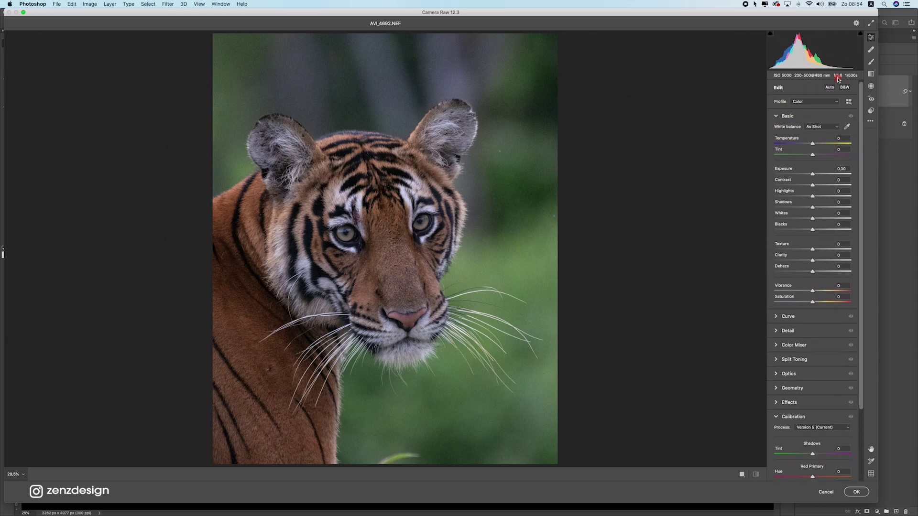
{"action": "left_click", "coordinate": [784, 117]}
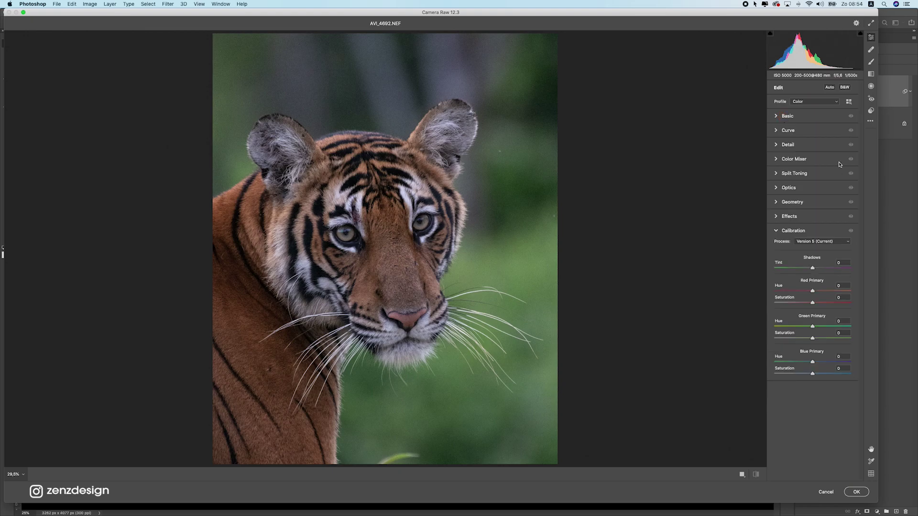
{"action": "left_click", "coordinate": [790, 162]}
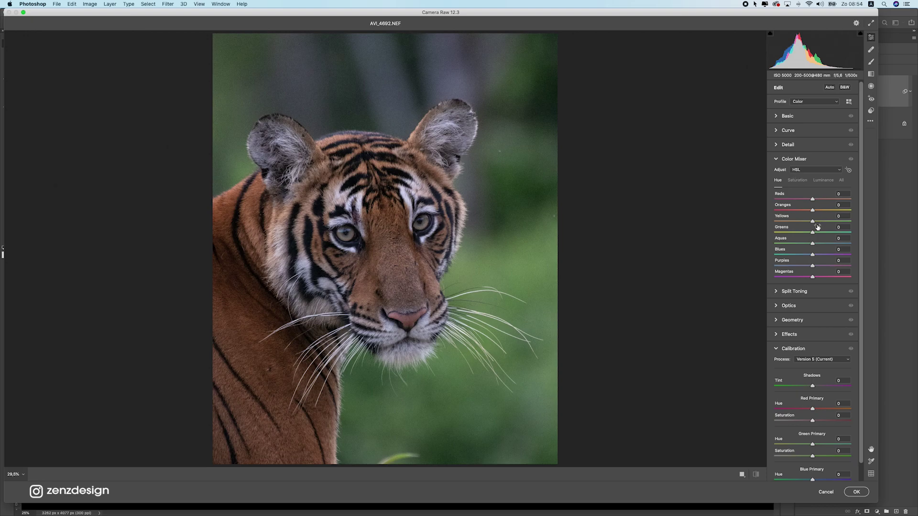
{"action": "left_click_drag", "start_coordinate": [812, 232], "coordinate": [769, 231]}
{"action": "left_click", "coordinate": [818, 182]}
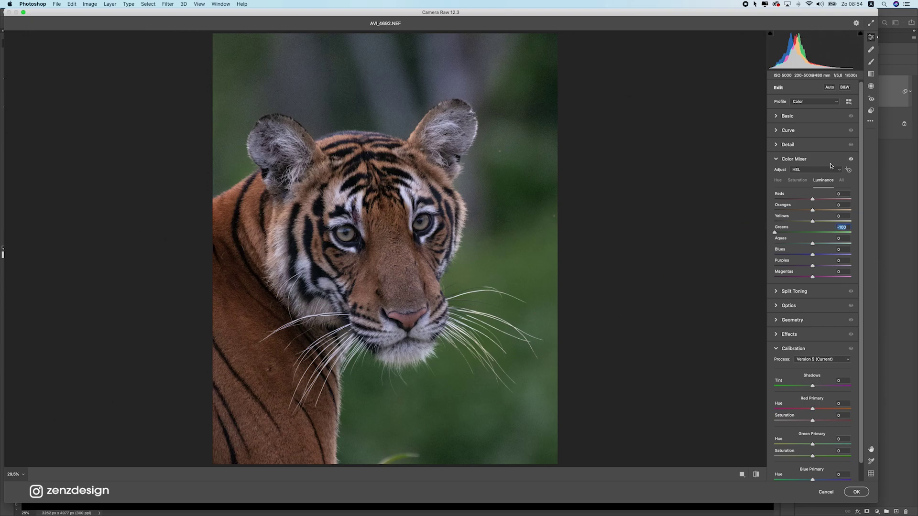
Lower the Greens saturation past -40, shift the Greens hue toward aqua and apply the Camera Raw Filter
{"action": "left_click", "coordinate": [792, 182]}
{"action": "mouse_move", "coordinate": [812, 233]}
{"action": "left_mouse_down"}
{"action": "mouse_move", "coordinate": [779, 233]}
{"action": "mouse_move", "coordinate": [815, 239]}
{"action": "mouse_move", "coordinate": [797, 239]}
{"action": "left_mouse_up"}
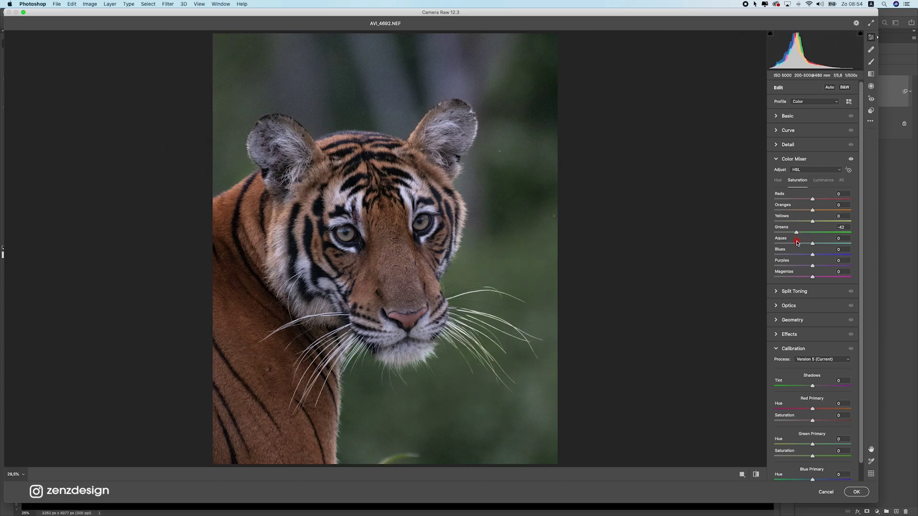
{"action": "left_click_drag", "start_coordinate": [792, 241], "coordinate": [792, 242]}
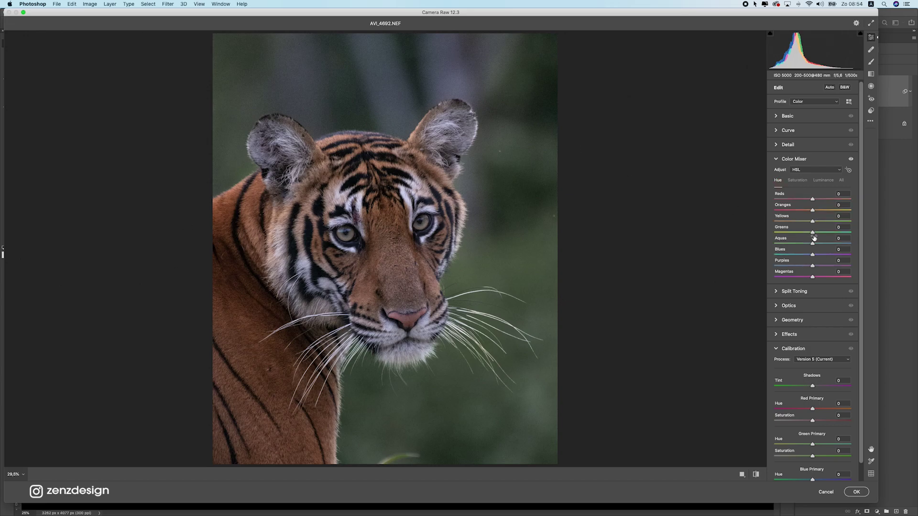
{"action": "left_click_drag", "start_coordinate": [795, 232], "coordinate": [830, 236]}
{"action": "mouse_move", "coordinate": [826, 235]}
{"action": "left_mouse_down"}
{"action": "mouse_move", "coordinate": [834, 235]}
{"action": "mouse_move", "coordinate": [809, 233]}
{"action": "mouse_move", "coordinate": [823, 234]}
{"action": "left_mouse_up"}
{"action": "left_click", "coordinate": [856, 491]}
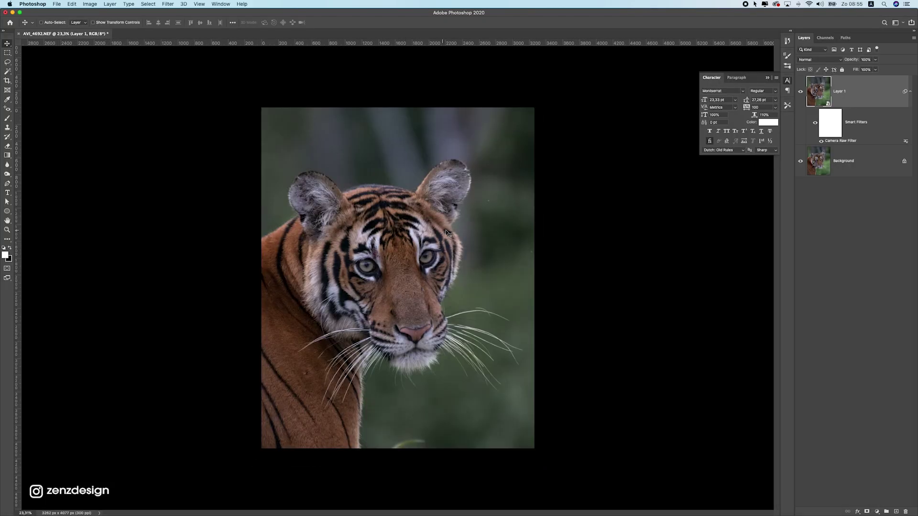
Change the workspace color surrounding the photo from black to gray
{"action": "right_click", "coordinate": [577, 199]}
{"action": "left_click", "coordinate": [591, 215]}
{"action": "key", "text": "super+plus"}
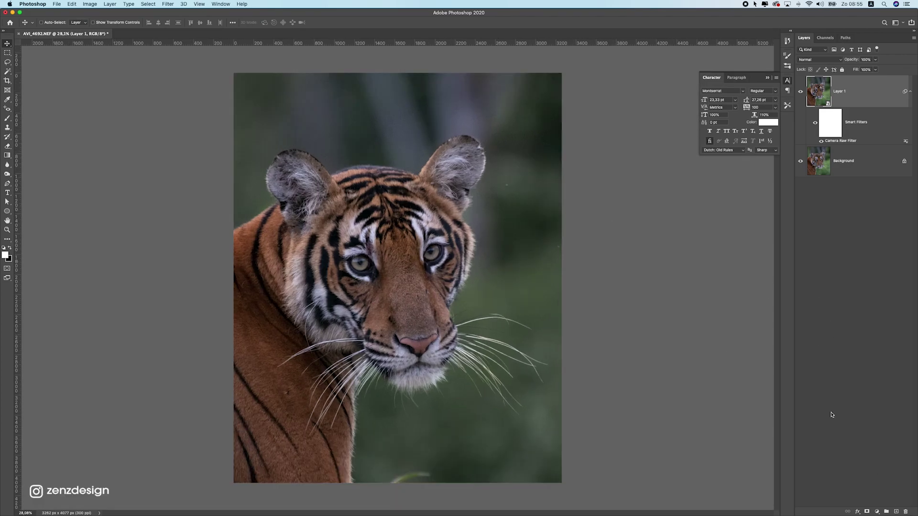
Add a Curves adjustment layer above Layer 1 and clip it to that layer
{"action": "left_click", "coordinate": [877, 512]}
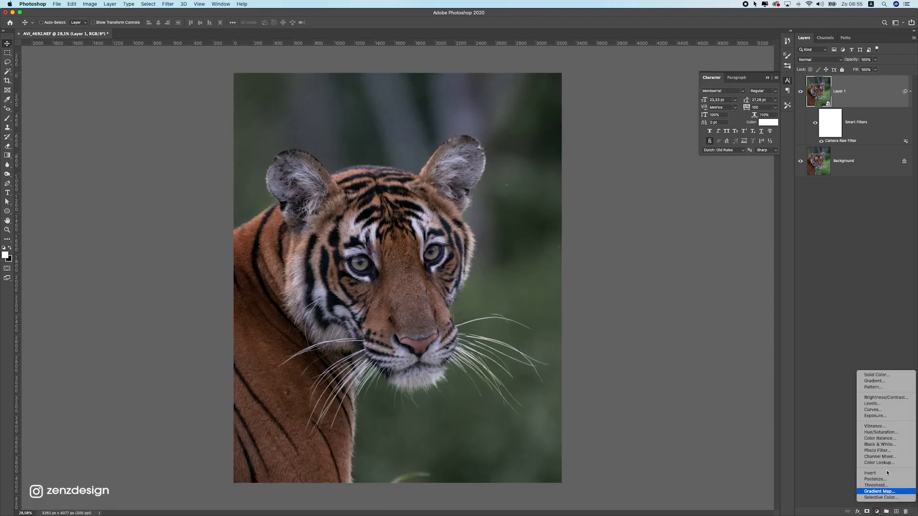
{"action": "left_click", "coordinate": [895, 410]}
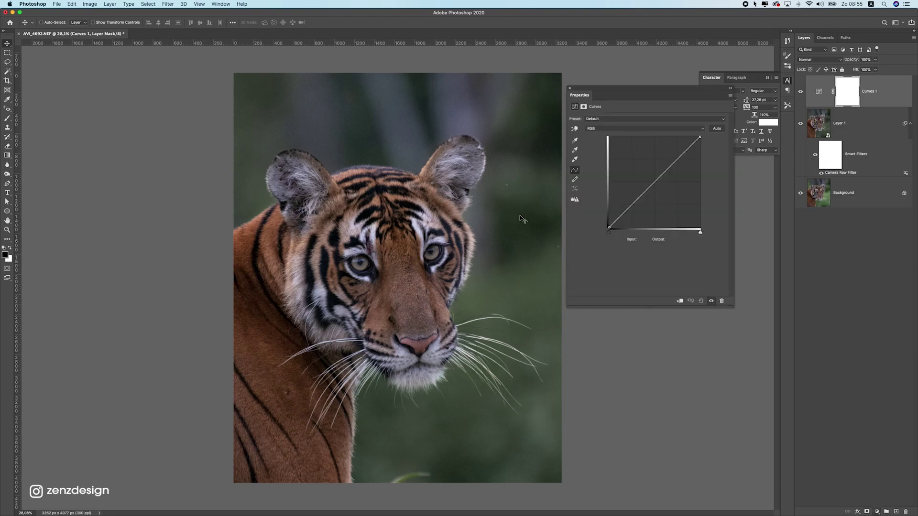
{"action": "left_click", "coordinate": [680, 301]}
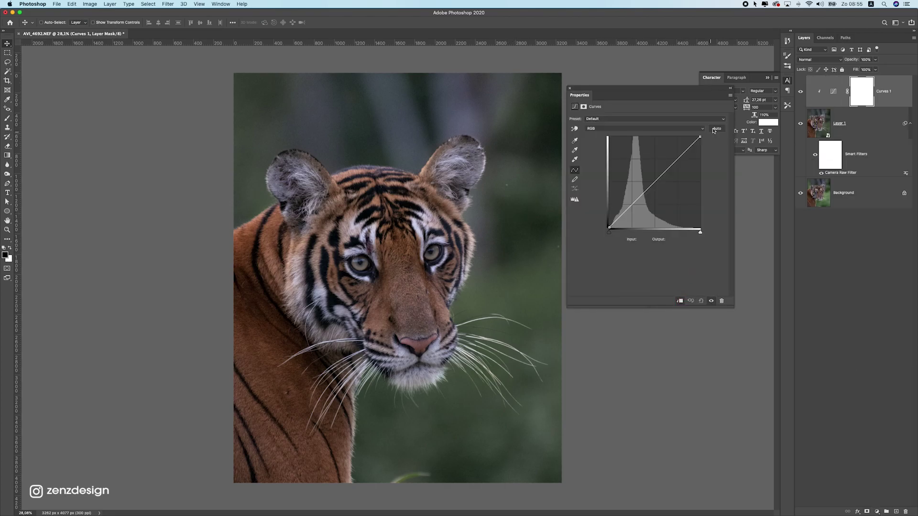
Darken the photo by lowering the curve's highlight point to output 131, and make the Curves layer's mask active
{"action": "left_click_drag", "start_coordinate": [701, 138], "coordinate": [714, 181]}
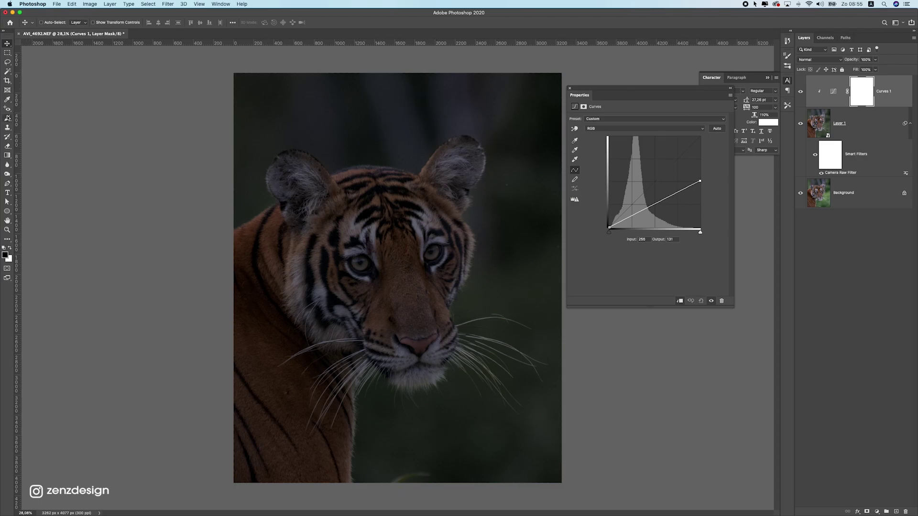
{"action": "left_click", "coordinate": [864, 90]}
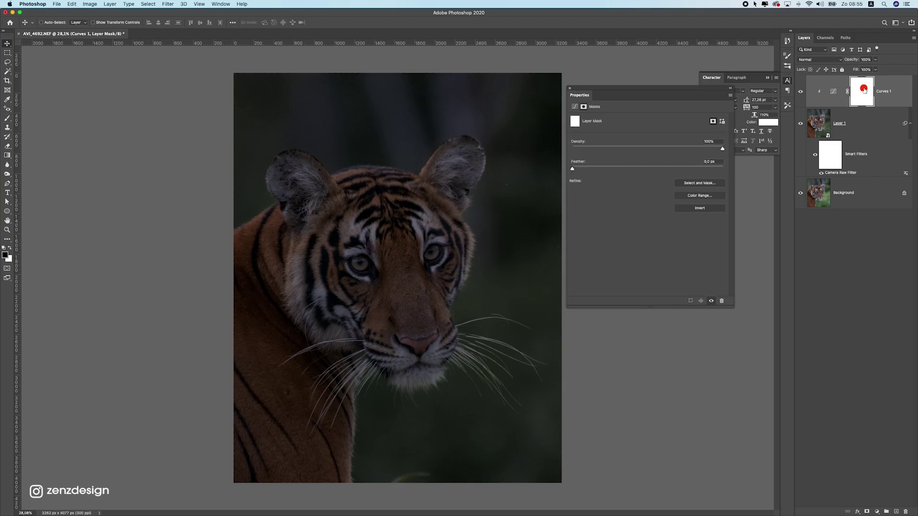
Activate the Brush tool with the Soft Round preset at 100% opacity and 100% flow
{"action": "left_click", "coordinate": [7, 119]}
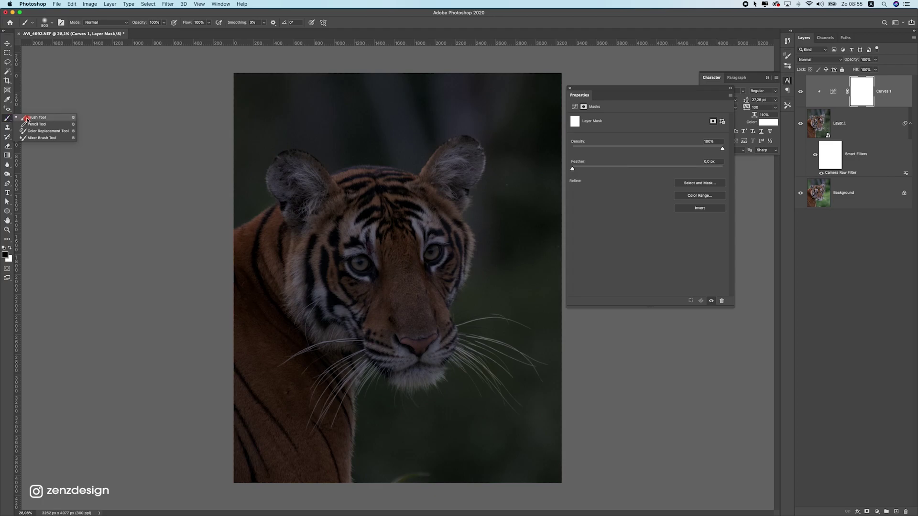
{"action": "left_click", "coordinate": [28, 118]}
{"action": "left_click", "coordinate": [47, 23]}
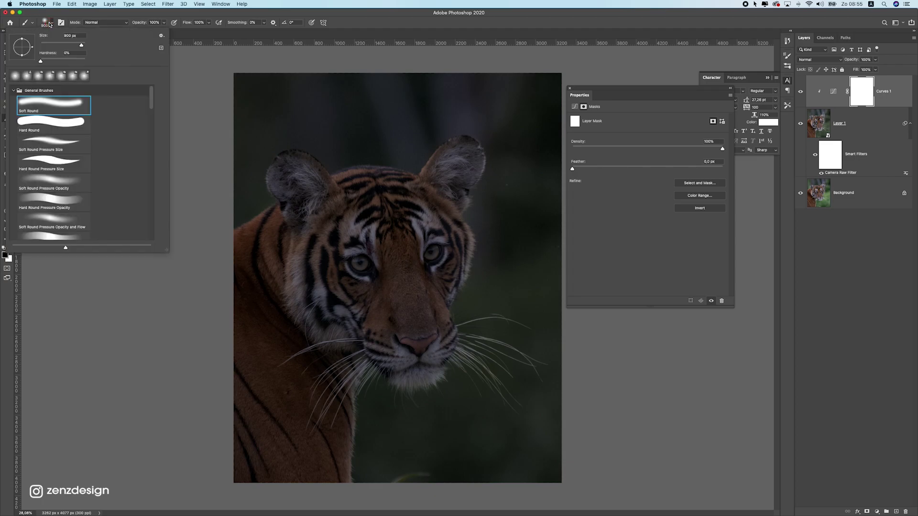
{"action": "left_click", "coordinate": [78, 107]}
{"action": "left_click", "coordinate": [102, 12]}
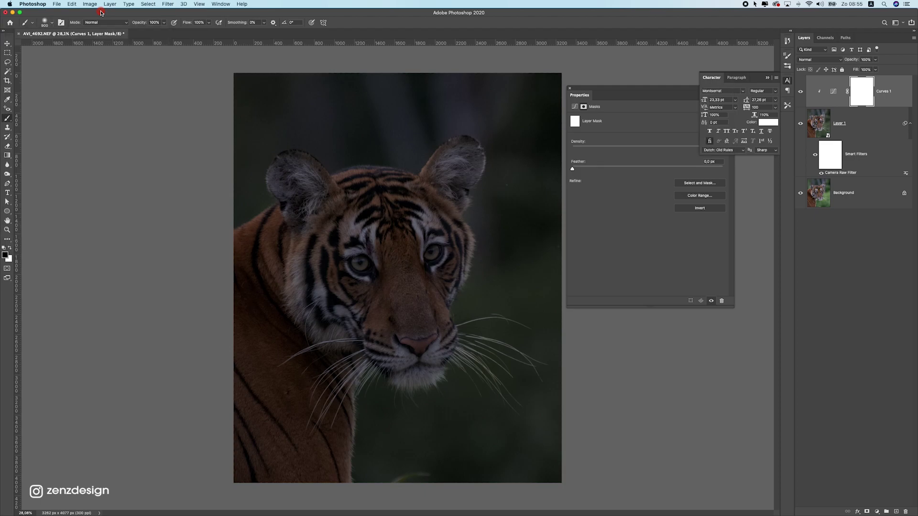
{"action": "left_click", "coordinate": [165, 23]}
{"action": "left_click", "coordinate": [205, 20]}
Set the brush hardness to 68% and reduce the brush size for masking the tiger
{"action": "left_click", "coordinate": [48, 23]}
{"action": "left_click_drag", "start_coordinate": [41, 62], "coordinate": [72, 61]}
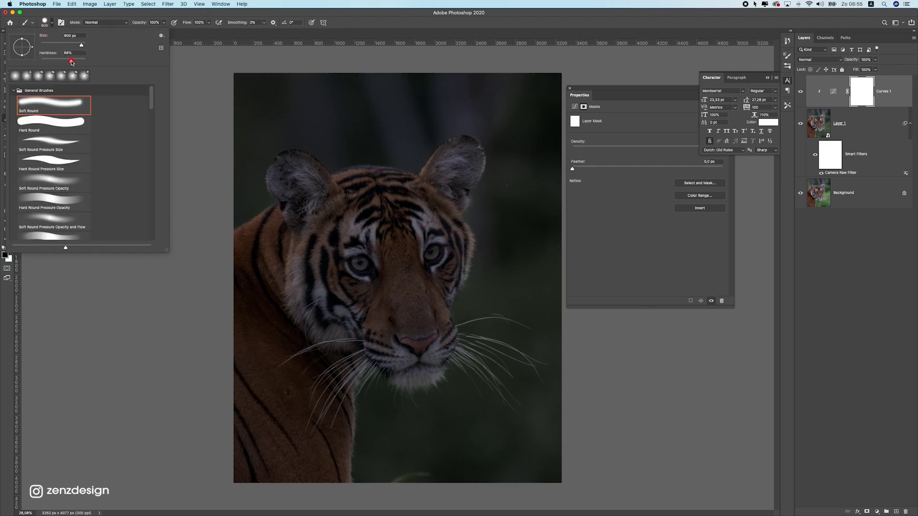
{"action": "left_click", "coordinate": [177, 15]}
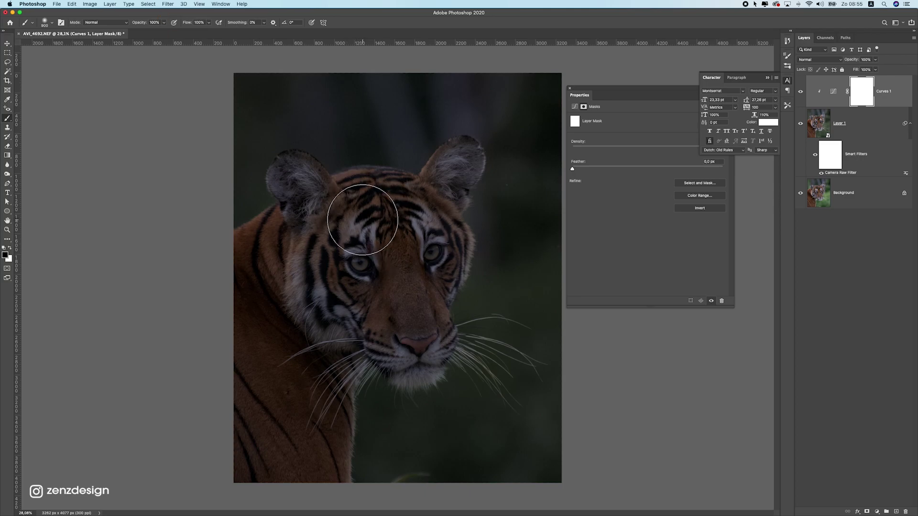
{"action": "key", "text": "bracketleft"}
{"action": "key", "text": "bracketleft"}
{"action": "key", "text": "bracketleft"}
{"action": "key", "text": "bracketleft"}
{"action": "key", "text": "bracketleft"}
{"action": "left_click", "coordinate": [857, 201], "text": "shift"}
{"action": "left_click", "coordinate": [59, 3]}
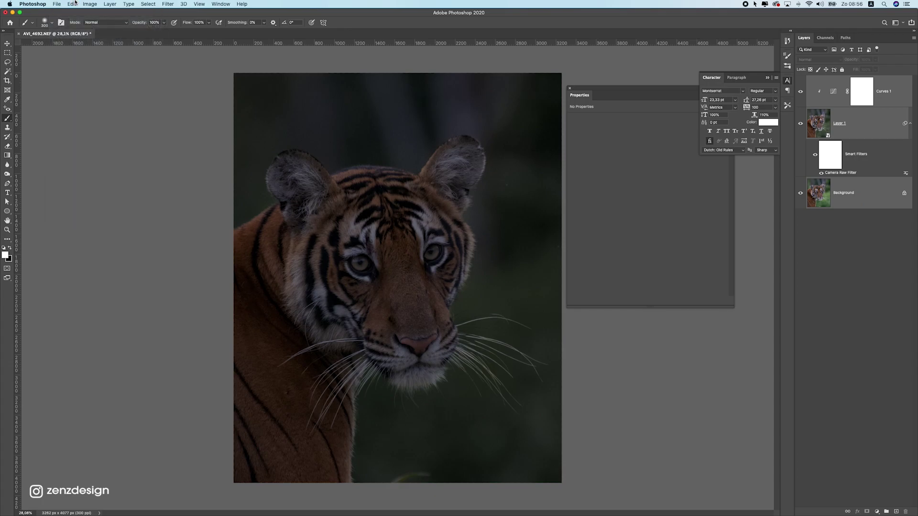
{"action": "left_click", "coordinate": [185, 80]}
Select Layer 1 together with its Curves adjustment and flip them horizontally
{"action": "left_click", "coordinate": [856, 121]}
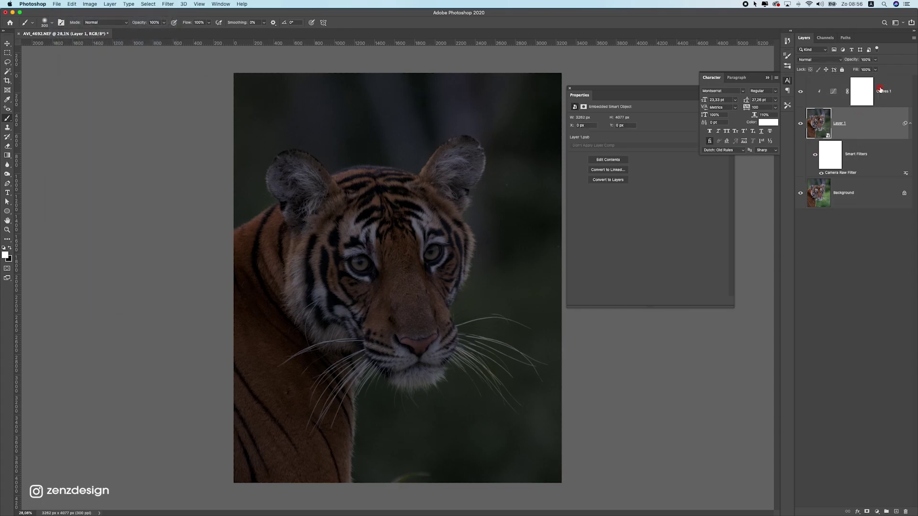
{"action": "left_click", "coordinate": [856, 91], "text": "shift"}
{"action": "left_click", "coordinate": [72, 4]}
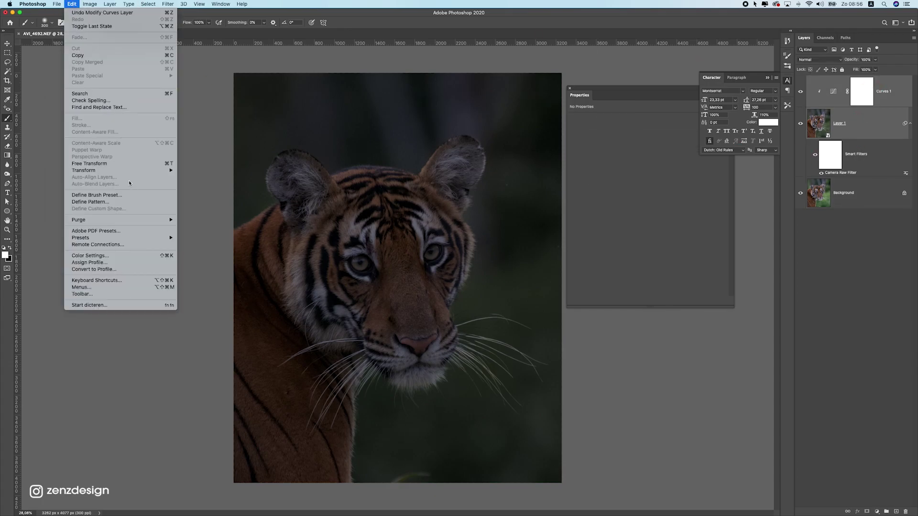
{"action": "mouse_move", "coordinate": [131, 170]}
{"action": "left_click", "coordinate": [213, 282]}
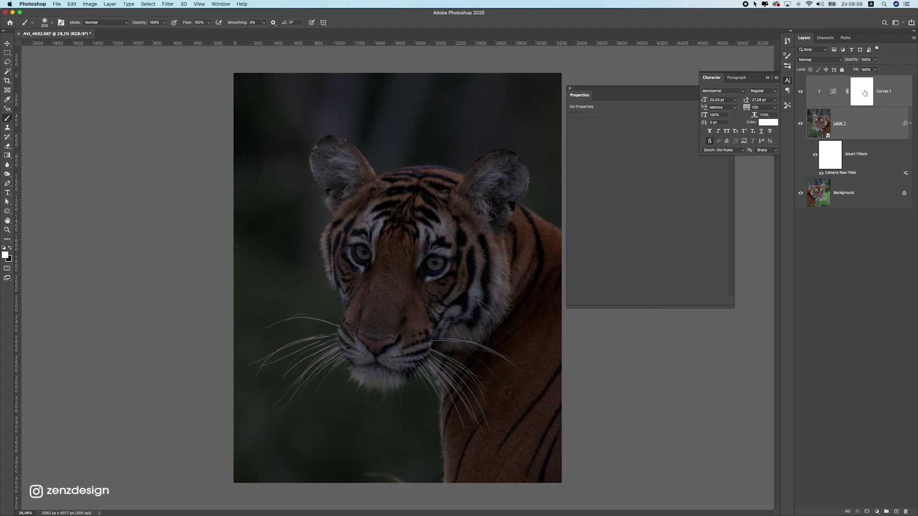
Brush black on the Curves mask over the tiger's nose bridge and muzzle to reveal the original brightness
{"action": "left_click", "coordinate": [864, 93]}
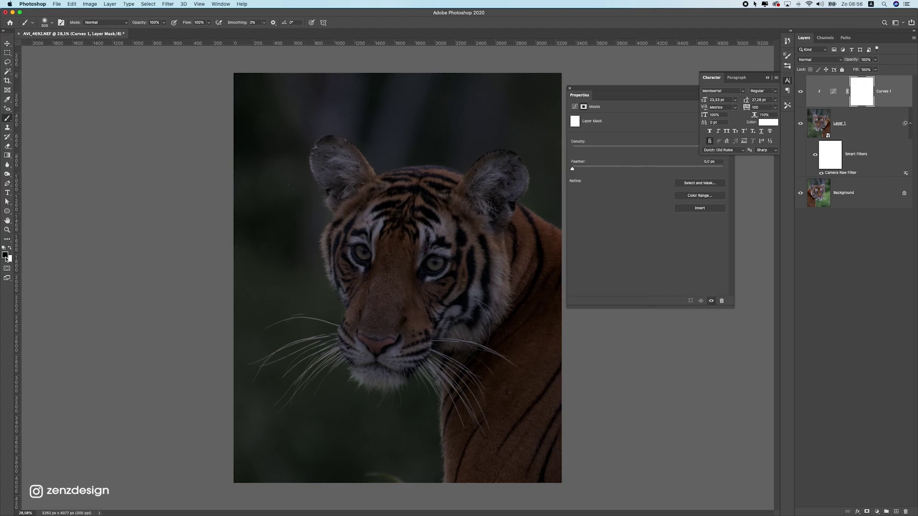
{"action": "key", "text": "s"}
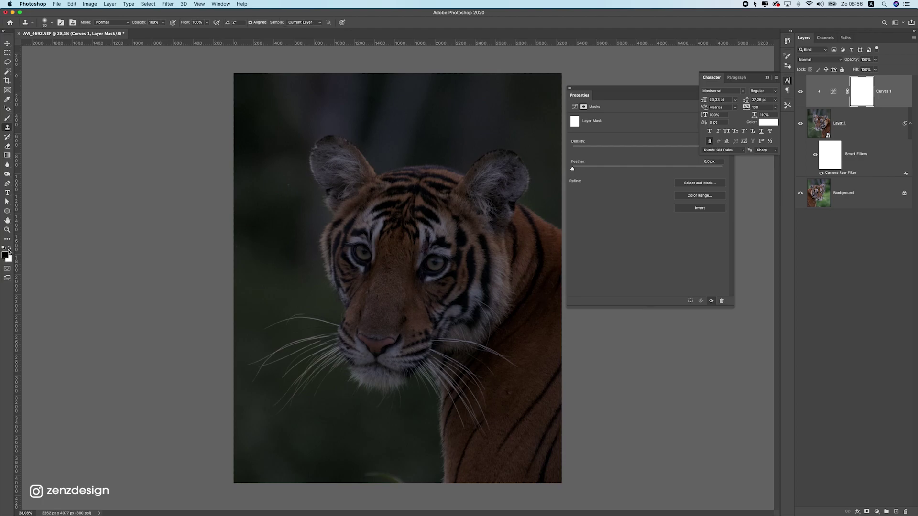
{"action": "left_click", "coordinate": [7, 119]}
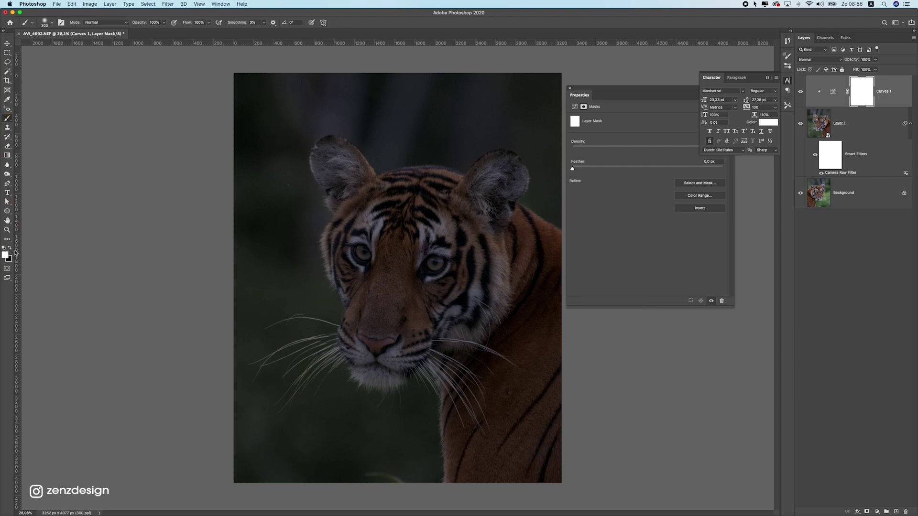
{"action": "left_click", "coordinate": [9, 249]}
{"action": "key", "text": "bracketright"}
{"action": "key", "text": "bracketright"}
{"action": "key", "text": "bracketright"}
{"action": "key", "text": "bracketleft"}
{"action": "key", "text": "bracketleft"}
{"action": "key", "text": "bracketright"}
{"action": "key", "text": "bracketright"}
{"action": "mouse_move", "coordinate": [387, 313]}
{"action": "left_mouse_down"}
{"action": "mouse_move", "coordinate": [361, 244]}
{"action": "mouse_move", "coordinate": [374, 213]}
{"action": "mouse_move", "coordinate": [363, 253]}
{"action": "mouse_move", "coordinate": [374, 364]}
{"action": "mouse_move", "coordinate": [364, 303]}
{"action": "mouse_move", "coordinate": [372, 336]}
{"action": "left_mouse_up"}
With a smaller brush, paint black on the Curves mask between the eyes and up the forehead
{"action": "key", "text": "bracketleft"}
{"action": "key", "text": "bracketleft"}
{"action": "mouse_move", "coordinate": [392, 247]}
{"action": "left_mouse_down"}
{"action": "mouse_move", "coordinate": [392, 209]}
{"action": "mouse_move", "coordinate": [398, 230]}
{"action": "left_mouse_up"}
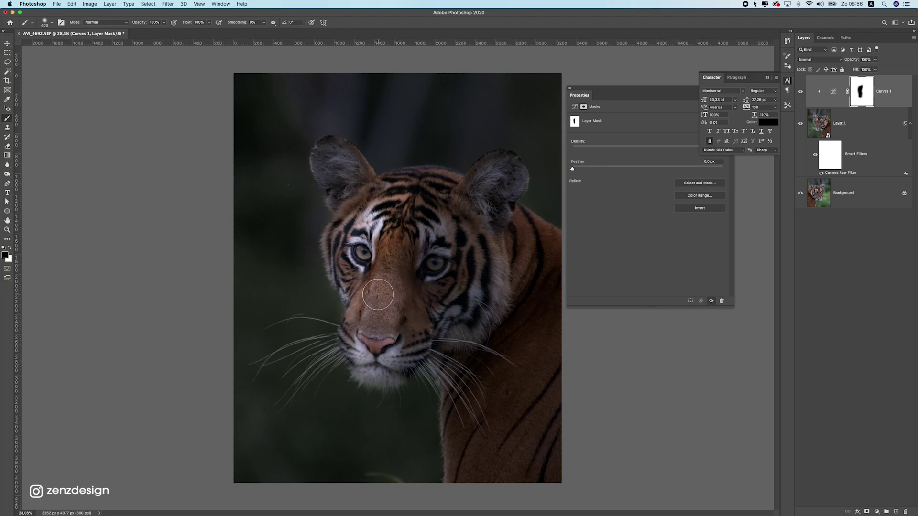
{"action": "mouse_move", "coordinate": [389, 265]}
{"action": "left_mouse_down"}
{"action": "mouse_move", "coordinate": [411, 210]}
{"action": "mouse_move", "coordinate": [429, 187]}
{"action": "mouse_move", "coordinate": [443, 188]}
{"action": "mouse_move", "coordinate": [407, 200]}
{"action": "mouse_move", "coordinate": [369, 250]}
{"action": "mouse_move", "coordinate": [363, 243]}
{"action": "mouse_move", "coordinate": [400, 201]}
{"action": "mouse_move", "coordinate": [355, 203]}
{"action": "mouse_move", "coordinate": [344, 223]}
{"action": "mouse_move", "coordinate": [332, 162]}
{"action": "mouse_move", "coordinate": [360, 195]}
{"action": "mouse_move", "coordinate": [330, 172]}
{"action": "mouse_move", "coordinate": [374, 218]}
{"action": "mouse_move", "coordinate": [353, 271]}
{"action": "mouse_move", "coordinate": [339, 242]}
{"action": "mouse_move", "coordinate": [362, 292]}
{"action": "mouse_move", "coordinate": [377, 301]}
{"action": "mouse_move", "coordinate": [361, 347]}
{"action": "mouse_move", "coordinate": [377, 362]}
{"action": "mouse_move", "coordinate": [388, 330]}
{"action": "mouse_move", "coordinate": [378, 263]}
{"action": "mouse_move", "coordinate": [420, 219]}
{"action": "left_mouse_up"}
Shrink the brush further and paint the mask around the right eye and toward the ears, undoing stray strokes
{"action": "key", "text": "bracketleft"}
{"action": "key", "text": "bracketleft"}
{"action": "key", "text": "bracketleft"}
{"action": "key", "text": "bracketleft"}
{"action": "mouse_move", "coordinate": [425, 265]}
{"action": "left_mouse_down"}
{"action": "mouse_move", "coordinate": [405, 276]}
{"action": "mouse_move", "coordinate": [432, 262]}
{"action": "mouse_move", "coordinate": [419, 201]}
{"action": "mouse_move", "coordinate": [450, 164]}
{"action": "mouse_move", "coordinate": [438, 232]}
{"action": "left_mouse_up"}
{"action": "key", "text": "super+z"}
{"action": "mouse_move", "coordinate": [458, 183]}
{"action": "left_mouse_down"}
{"action": "mouse_move", "coordinate": [431, 215]}
{"action": "mouse_move", "coordinate": [430, 257]}
{"action": "mouse_move", "coordinate": [450, 164]}
{"action": "mouse_move", "coordinate": [346, 117]}
{"action": "mouse_move", "coordinate": [375, 105]}
{"action": "left_mouse_up"}
{"action": "key", "text": "super+z"}
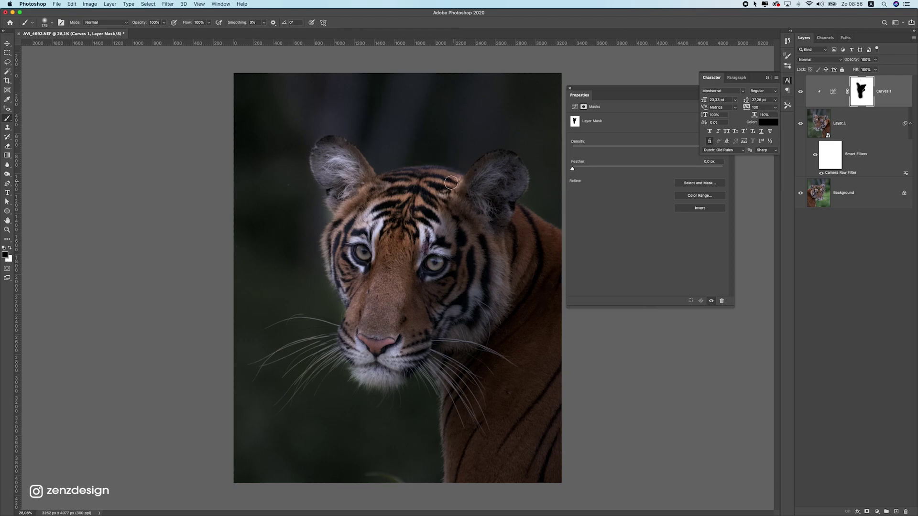
Paint the Curves mask along the top of the forehead and check the tiger's brightened face up close
{"action": "mouse_move", "coordinate": [447, 187]}
{"action": "left_mouse_down"}
{"action": "mouse_move", "coordinate": [462, 162]}
{"action": "mouse_move", "coordinate": [436, 153]}
{"action": "mouse_move", "coordinate": [209, 194]}
{"action": "mouse_move", "coordinate": [305, 167]}
{"action": "mouse_move", "coordinate": [207, 199]}
{"action": "mouse_move", "coordinate": [159, 161]}
{"action": "left_mouse_up"}
{"action": "mouse_move", "coordinate": [159, 161]}
{"action": "left_mouse_down"}
{"action": "mouse_move", "coordinate": [345, 240]}
{"action": "mouse_move", "coordinate": [350, 262]}
{"action": "mouse_move", "coordinate": [352, 243]}
{"action": "mouse_move", "coordinate": [291, 183]}
{"action": "mouse_move", "coordinate": [315, 188]}
{"action": "mouse_move", "coordinate": [265, 198]}
{"action": "mouse_move", "coordinate": [308, 185]}
{"action": "mouse_move", "coordinate": [261, 180]}
{"action": "left_mouse_up"}
{"action": "left_click", "coordinate": [371, 281]}
{"action": "left_click_drag", "start_coordinate": [371, 281], "coordinate": [225, 122]}
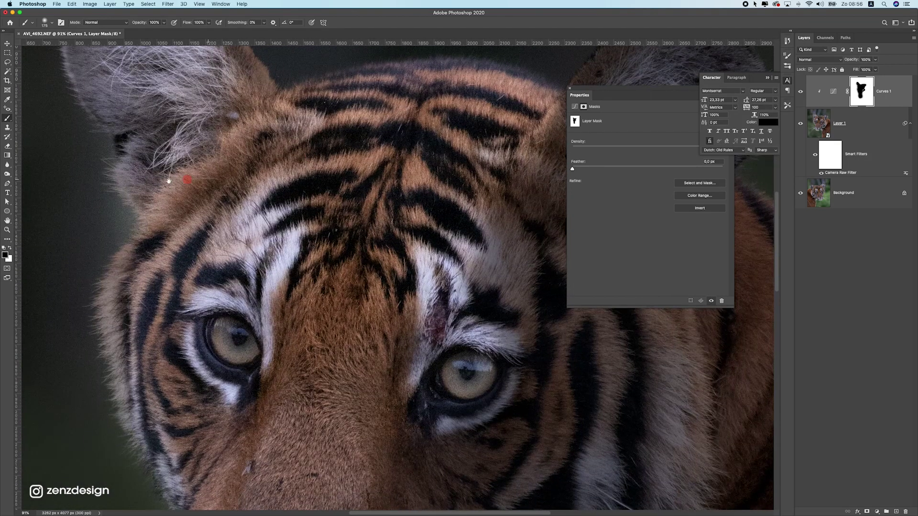
{"action": "left_click_drag", "start_coordinate": [381, 306], "coordinate": [368, 211]}
{"action": "mouse_move", "coordinate": [410, 264]}
{"action": "left_mouse_down"}
{"action": "mouse_move", "coordinate": [402, 305]}
{"action": "mouse_move", "coordinate": [449, 256]}
{"action": "mouse_move", "coordinate": [399, 344]}
{"action": "mouse_move", "coordinate": [371, 127]}
{"action": "mouse_move", "coordinate": [356, 131]}
{"action": "mouse_move", "coordinate": [309, 211]}
{"action": "mouse_move", "coordinate": [277, 343]}
{"action": "mouse_move", "coordinate": [285, 389]}
{"action": "mouse_move", "coordinate": [281, 262]}
{"action": "mouse_move", "coordinate": [303, 414]}
{"action": "mouse_move", "coordinate": [351, 283]}
{"action": "mouse_move", "coordinate": [331, 236]}
{"action": "mouse_move", "coordinate": [354, 356]}
{"action": "mouse_move", "coordinate": [315, 396]}
{"action": "mouse_move", "coordinate": [364, 314]}
{"action": "mouse_move", "coordinate": [318, 215]}
{"action": "mouse_move", "coordinate": [368, 282]}
{"action": "mouse_move", "coordinate": [341, 370]}
{"action": "mouse_move", "coordinate": [351, 362]}
{"action": "mouse_move", "coordinate": [348, 248]}
{"action": "left_mouse_up"}
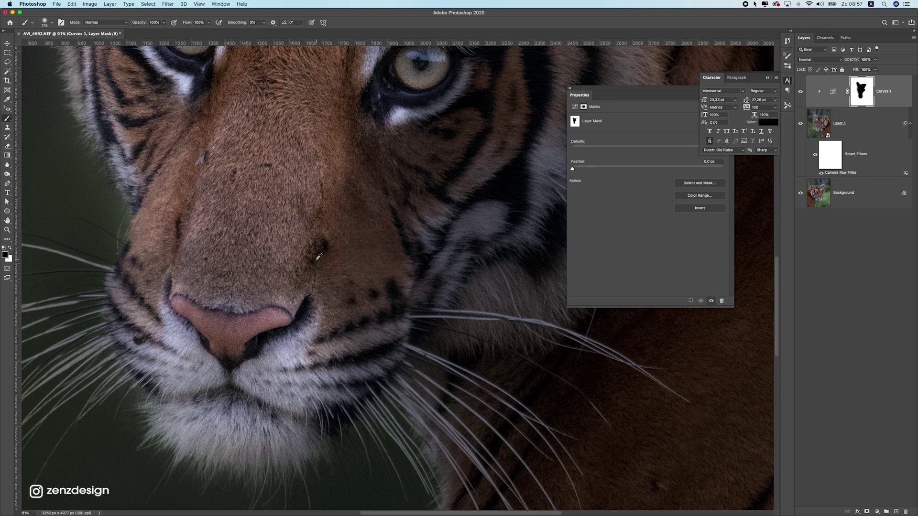
{"action": "scroll", "coordinate": [317, 261], "scroll_direction": "down", "scroll_amount": 3}
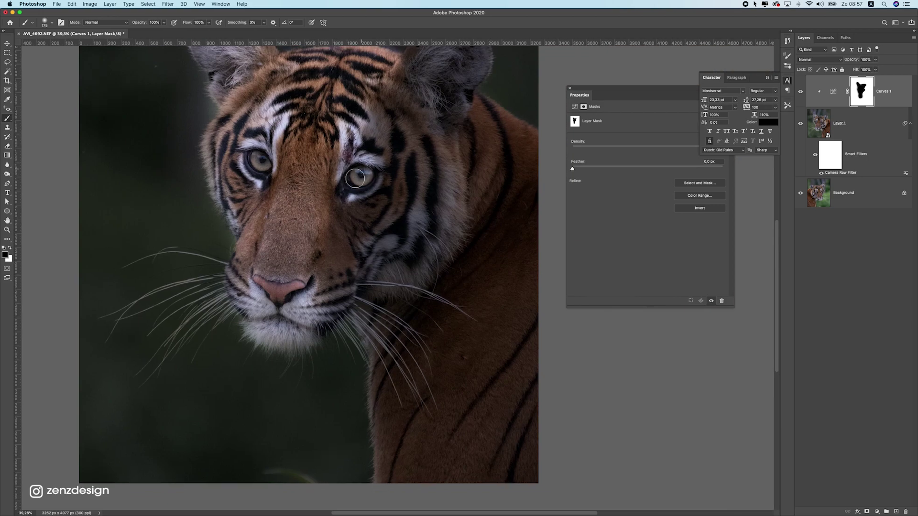
Undo the first chest stroke, enlarge the brush and paint black on the mask over the tiger's chest and body
{"action": "mouse_move", "coordinate": [377, 361]}
{"action": "left_mouse_down"}
{"action": "mouse_move", "coordinate": [417, 437]}
{"action": "mouse_move", "coordinate": [429, 428]}
{"action": "left_mouse_up"}
{"action": "key", "text": "super+z"}
{"action": "key", "text": "bracketright"}
{"action": "key", "text": "bracketright"}
{"action": "key", "text": "bracketright"}
{"action": "key", "text": "bracketright"}
{"action": "key", "text": "bracketright"}
{"action": "key", "text": "bracketright"}
{"action": "mouse_move", "coordinate": [437, 405]}
{"action": "left_mouse_down"}
{"action": "mouse_move", "coordinate": [512, 441]}
{"action": "mouse_move", "coordinate": [420, 409]}
{"action": "mouse_move", "coordinate": [435, 440]}
{"action": "mouse_move", "coordinate": [423, 446]}
{"action": "mouse_move", "coordinate": [446, 463]}
{"action": "mouse_move", "coordinate": [646, 422]}
{"action": "mouse_move", "coordinate": [560, 402]}
{"action": "left_mouse_up"}
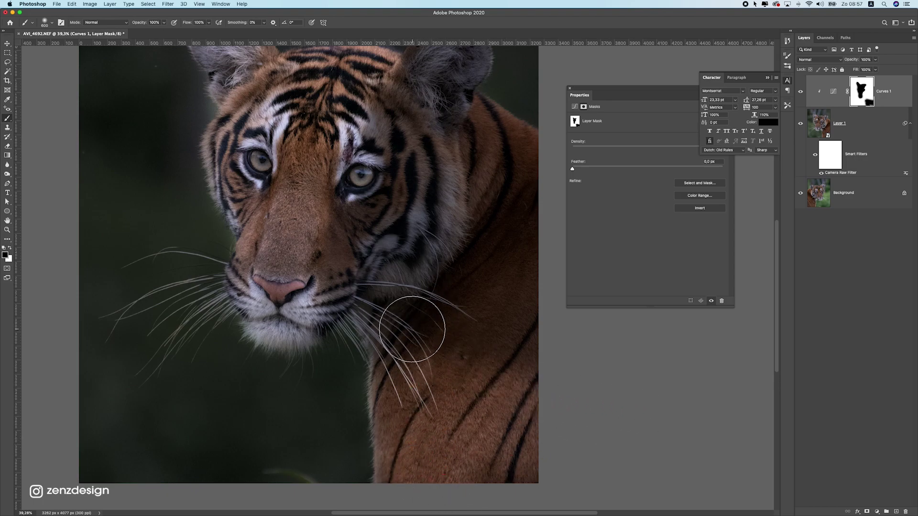
{"action": "left_click_drag", "start_coordinate": [410, 308], "coordinate": [420, 328]}
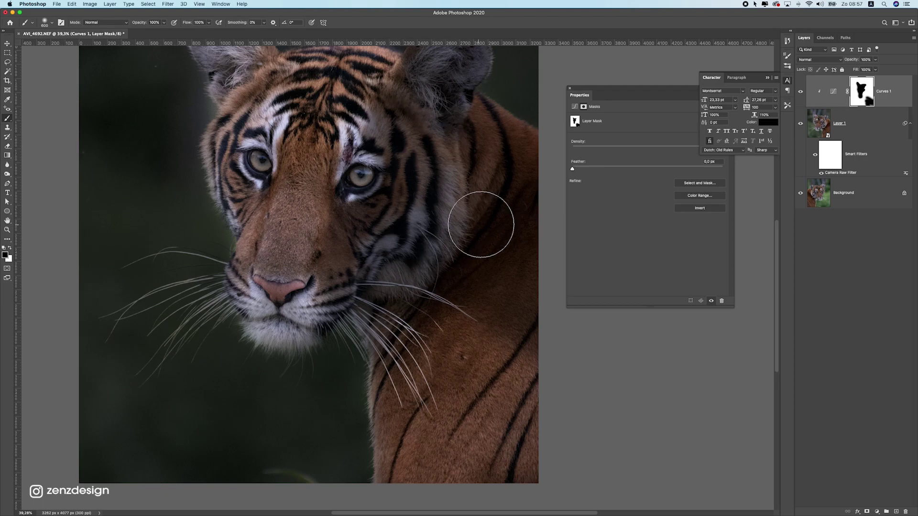
Reduce the brush size and paint black on the Curves mask over the tiger's right ear
{"action": "scroll", "coordinate": [481, 174], "scroll_direction": "up", "scroll_amount": 1}
{"action": "scroll", "coordinate": [481, 174], "scroll_direction": "up", "scroll_amount": 5}
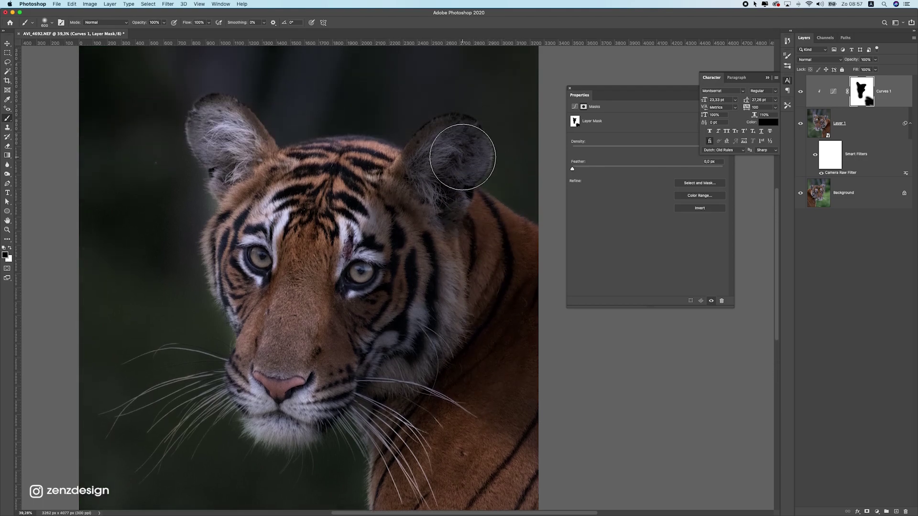
{"action": "key", "text": "bracketleft"}
{"action": "key", "text": "bracketleft"}
{"action": "key", "text": "bracketleft"}
{"action": "key", "text": "bracketleft"}
{"action": "key", "text": "bracketleft"}
{"action": "key", "text": "bracketleft"}
{"action": "key", "text": "bracketleft"}
{"action": "key", "text": "bracketleft"}
{"action": "mouse_move", "coordinate": [463, 121]}
{"action": "left_mouse_down"}
{"action": "mouse_move", "coordinate": [434, 129]}
{"action": "mouse_move", "coordinate": [399, 173]}
{"action": "left_mouse_up"}
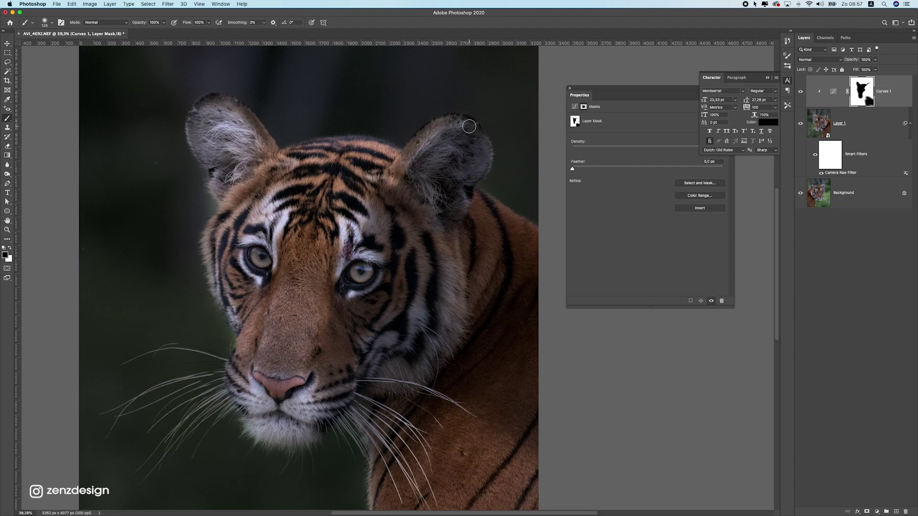
{"action": "mouse_move", "coordinate": [469, 126]}
{"action": "left_mouse_down"}
{"action": "mouse_move", "coordinate": [435, 125]}
{"action": "mouse_move", "coordinate": [364, 212]}
{"action": "mouse_move", "coordinate": [392, 168]}
{"action": "mouse_move", "coordinate": [332, 197]}
{"action": "left_mouse_up"}
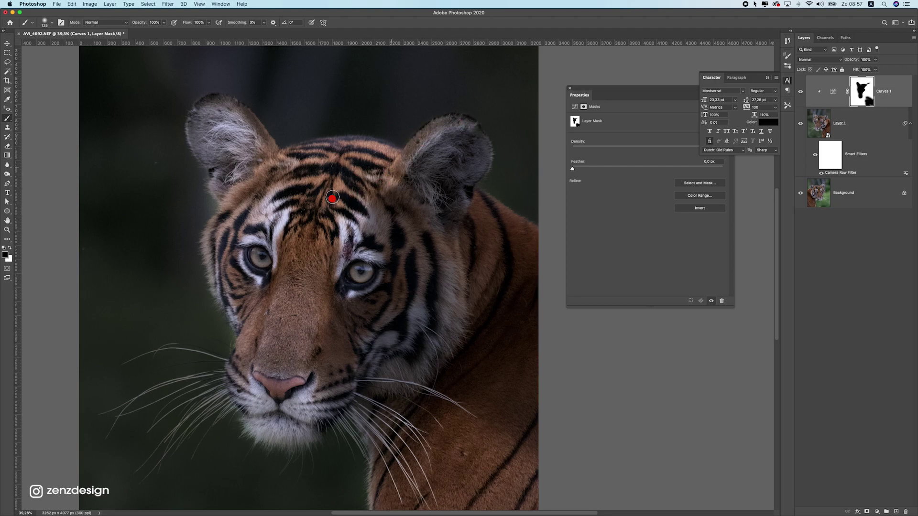
Examine the masked tiger at several zoom levels and compare the photo with the Curves layer hidden and shown
{"action": "scroll", "coordinate": [363, 247], "scroll_direction": "down", "scroll_amount": 5}
{"action": "scroll", "coordinate": [418, 282], "scroll_direction": "up", "scroll_amount": 6}
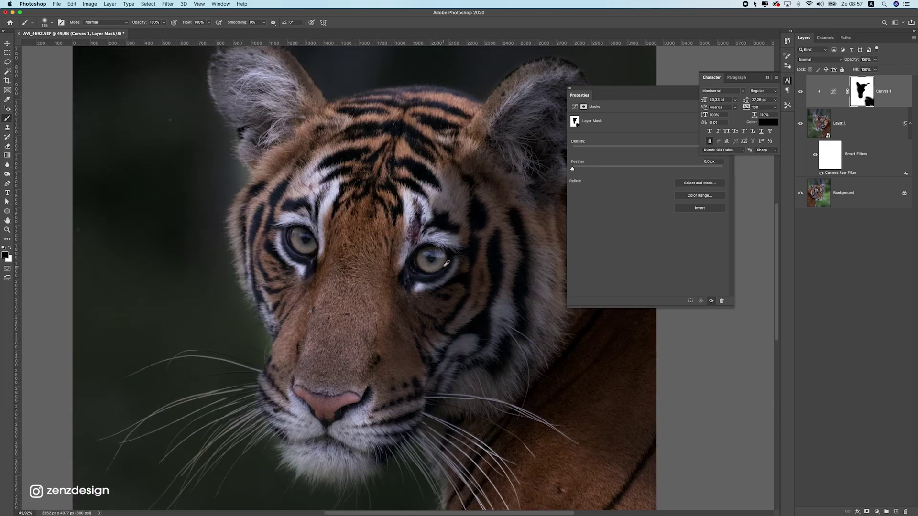
{"action": "scroll", "coordinate": [446, 264], "scroll_direction": "down", "scroll_amount": 6}
{"action": "scroll", "coordinate": [416, 282], "scroll_direction": "up", "scroll_amount": 6}
{"action": "key", "text": "bracketright"}
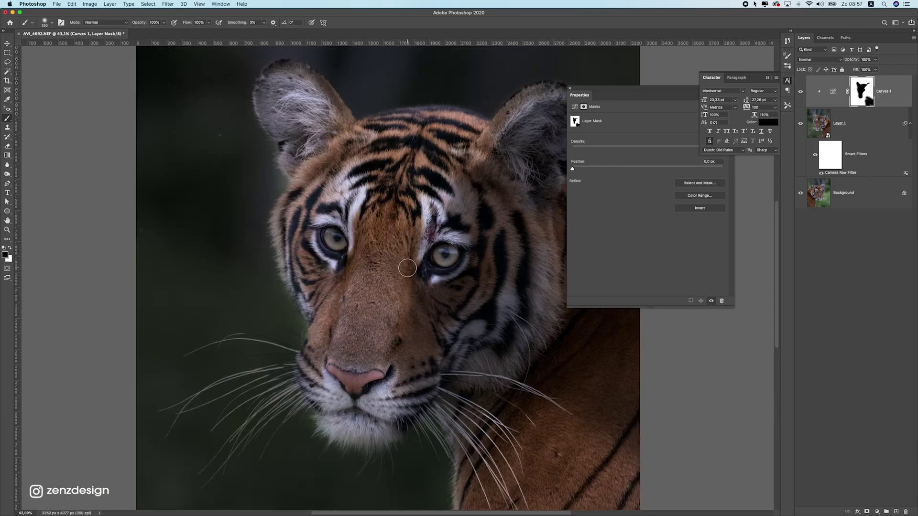
{"action": "key", "text": "bracketright"}
{"action": "key", "text": "bracketright"}
{"action": "key", "text": "bracketright"}
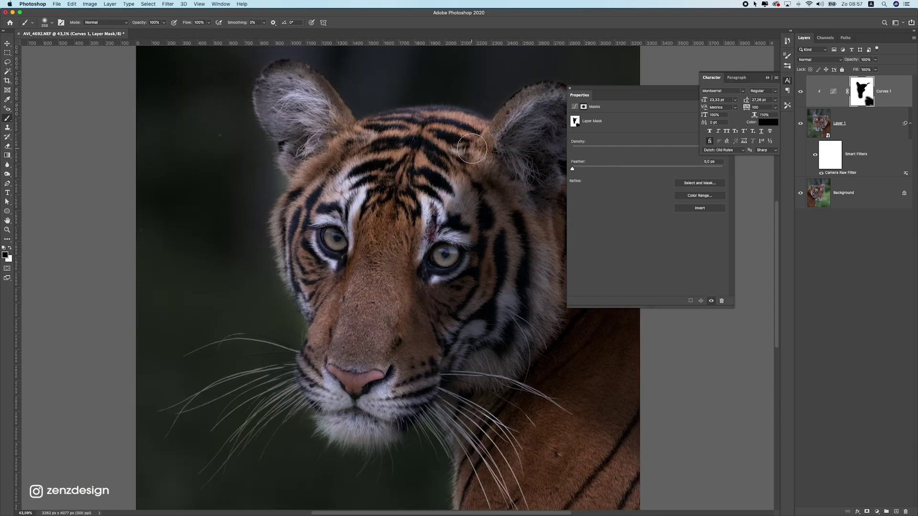
{"action": "scroll", "coordinate": [410, 277], "scroll_direction": "down", "scroll_amount": 3}
{"action": "scroll", "coordinate": [425, 302], "scroll_direction": "up", "scroll_amount": 1}
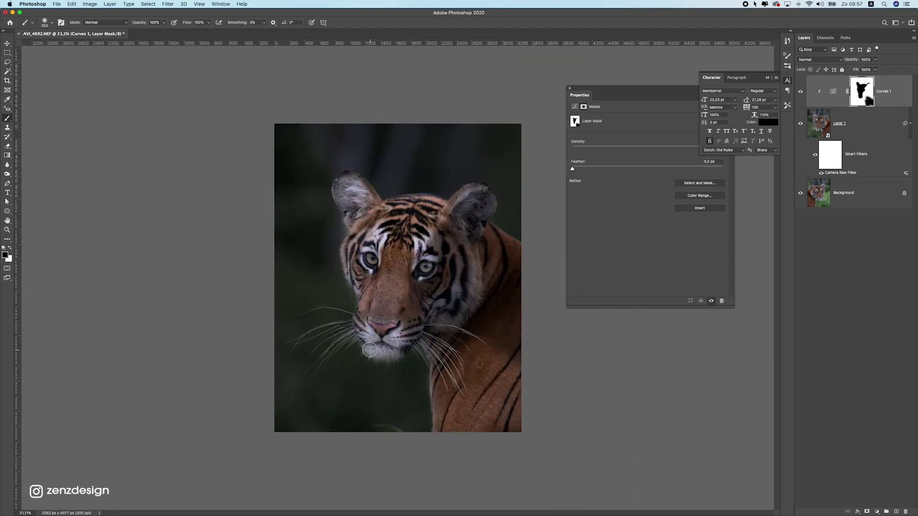
{"action": "scroll", "coordinate": [369, 350], "scroll_direction": "up", "scroll_amount": 1}
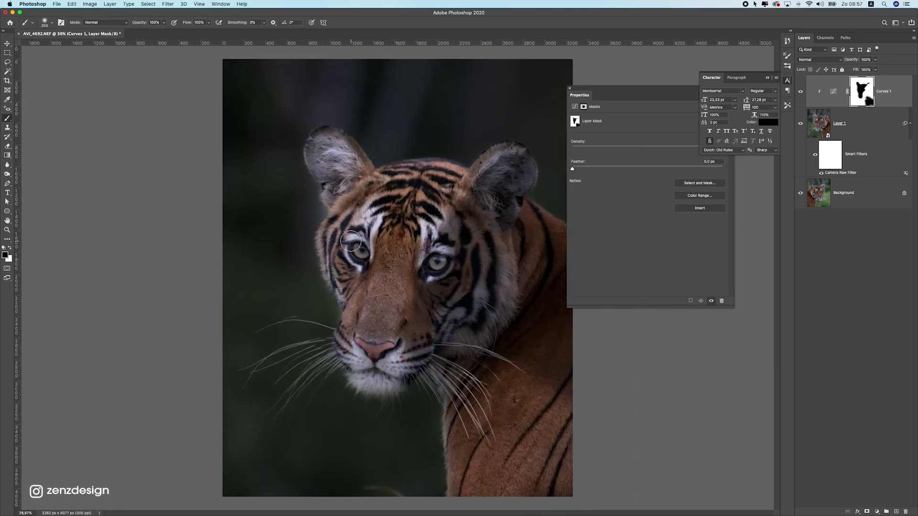
{"action": "scroll", "coordinate": [350, 242], "scroll_direction": "up", "scroll_amount": 1}
{"action": "scroll", "coordinate": [350, 242], "scroll_direction": "down", "scroll_amount": 2}
{"action": "scroll", "coordinate": [411, 232], "scroll_direction": "up", "scroll_amount": 2}
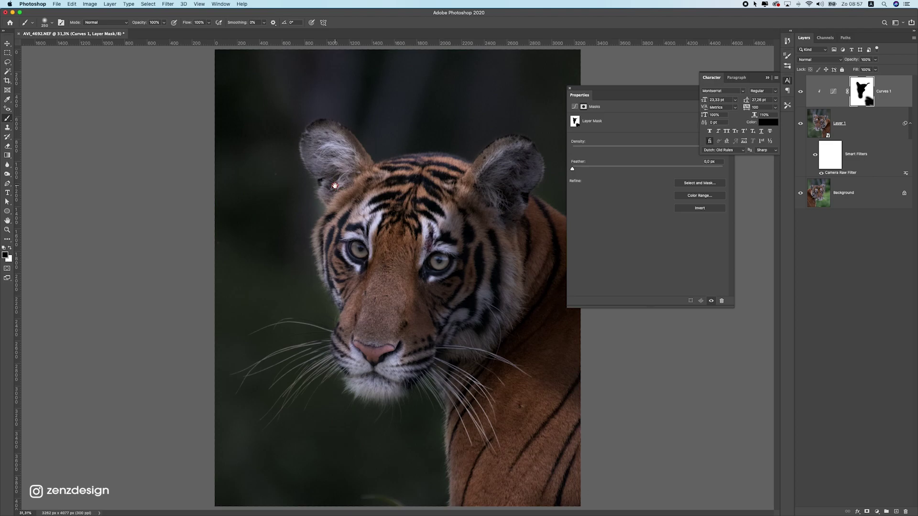
{"action": "scroll", "coordinate": [392, 275], "scroll_direction": "down", "scroll_amount": 1}
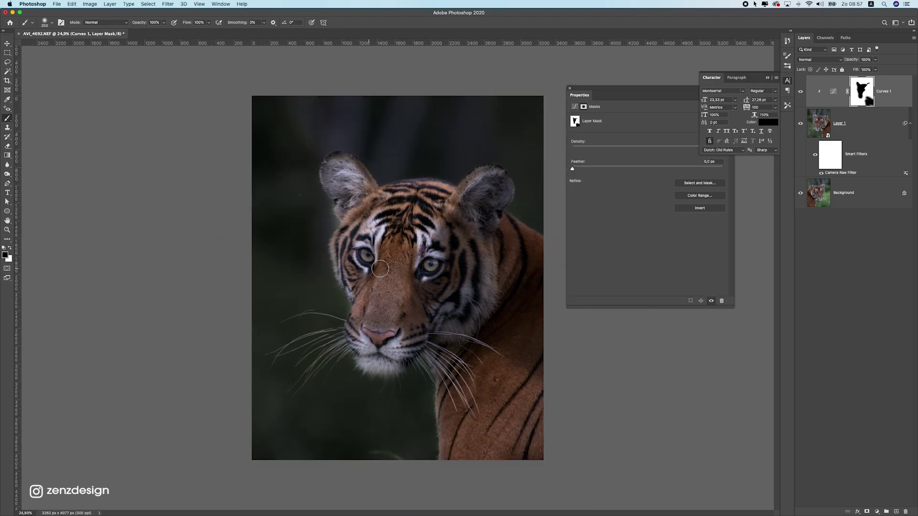
{"action": "left_click", "coordinate": [799, 93]}
{"action": "left_click", "coordinate": [799, 93]}
Add a new layer above the Curves layer and fill it with 50% Gray at 100% opacity in Normal mode
{"action": "left_click", "coordinate": [895, 512]}
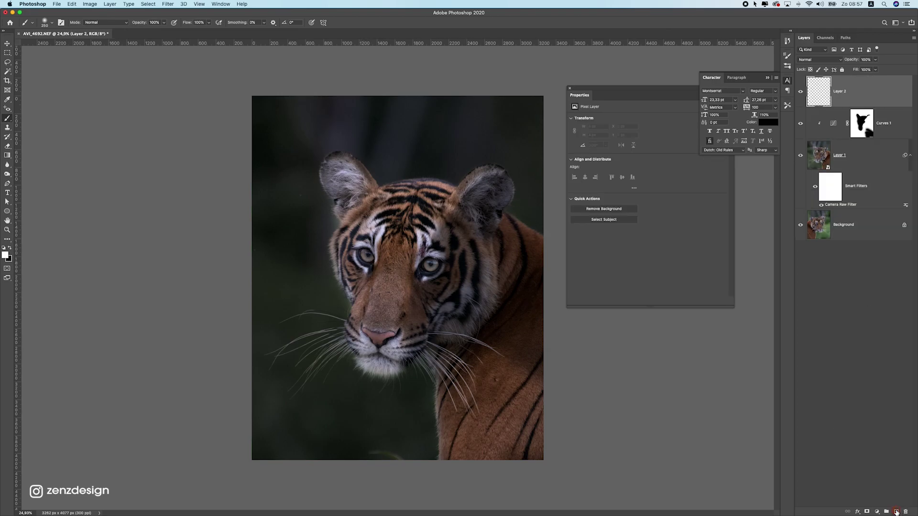
{"action": "left_click", "coordinate": [72, 3]}
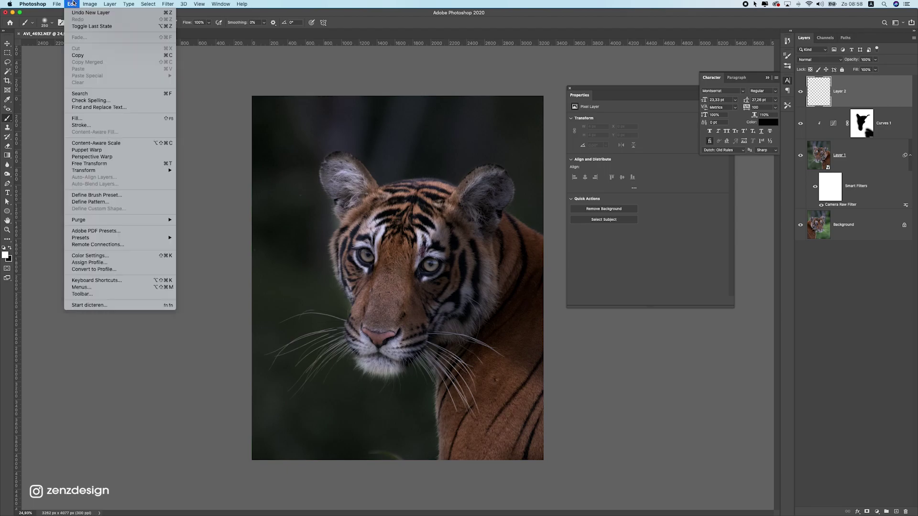
{"action": "left_click", "coordinate": [106, 118]}
{"action": "left_click_drag", "start_coordinate": [556, 164], "coordinate": [368, 100]}
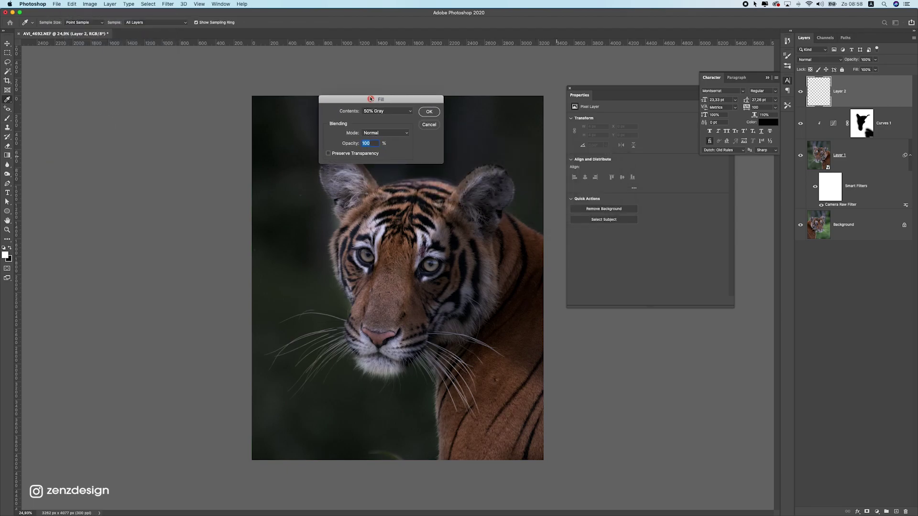
{"action": "left_click", "coordinate": [569, 89]}
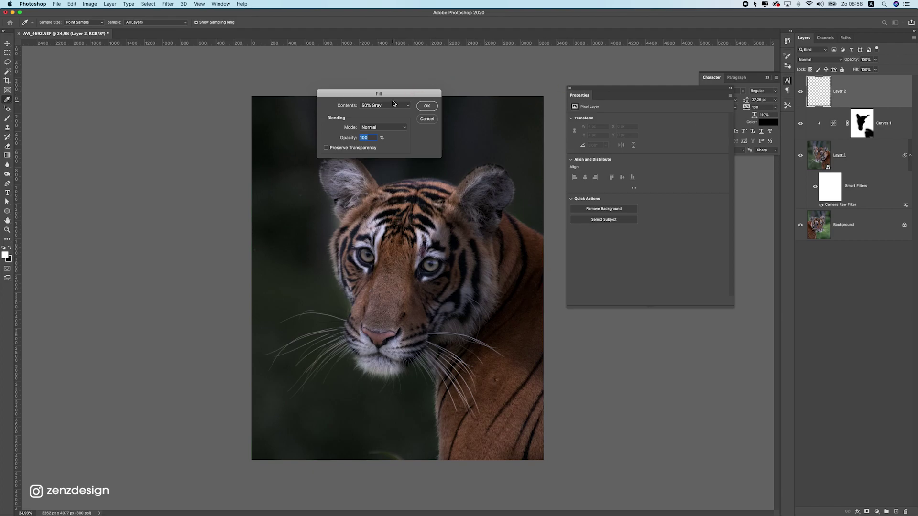
{"action": "left_click", "coordinate": [427, 105]}
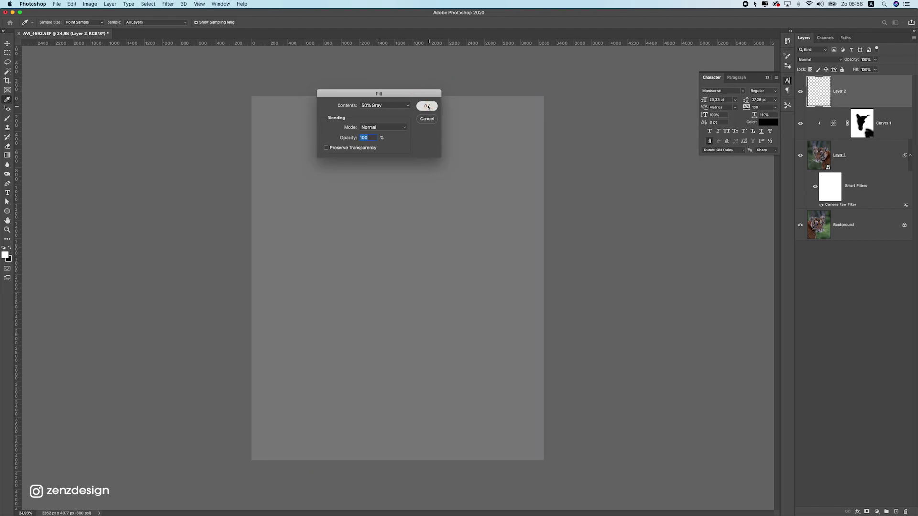
Change the gray layer's blend mode to Overlay
{"action": "key", "text": "b"}
{"action": "right_click", "coordinate": [604, 152]}
{"action": "left_click", "coordinate": [540, 143]}
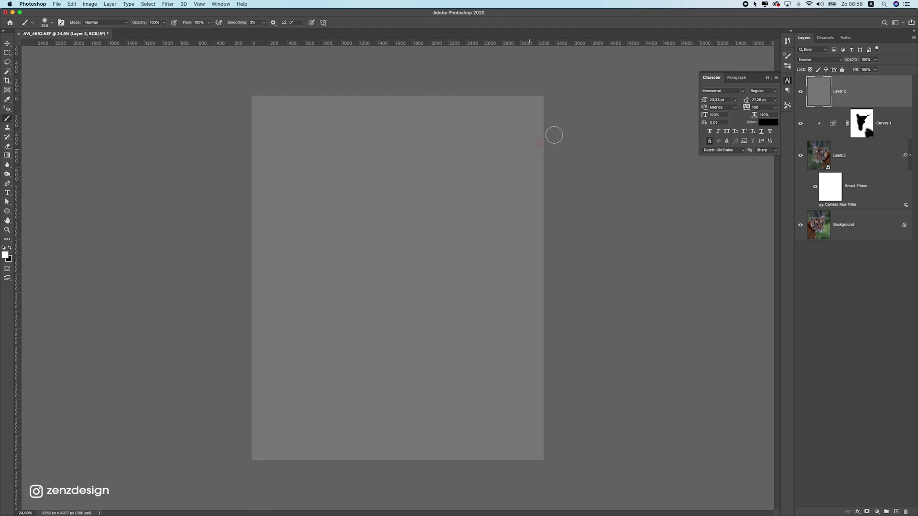
{"action": "left_click", "coordinate": [820, 60]}
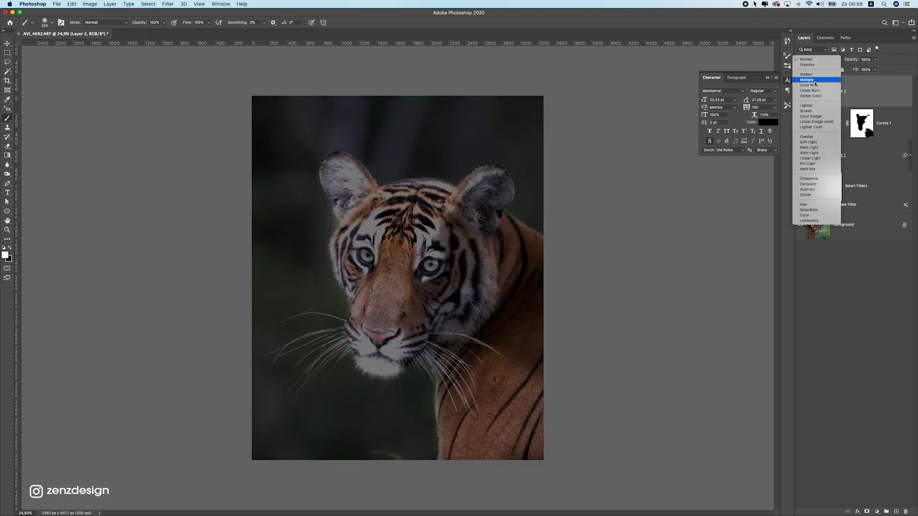
{"action": "left_click", "coordinate": [818, 137]}
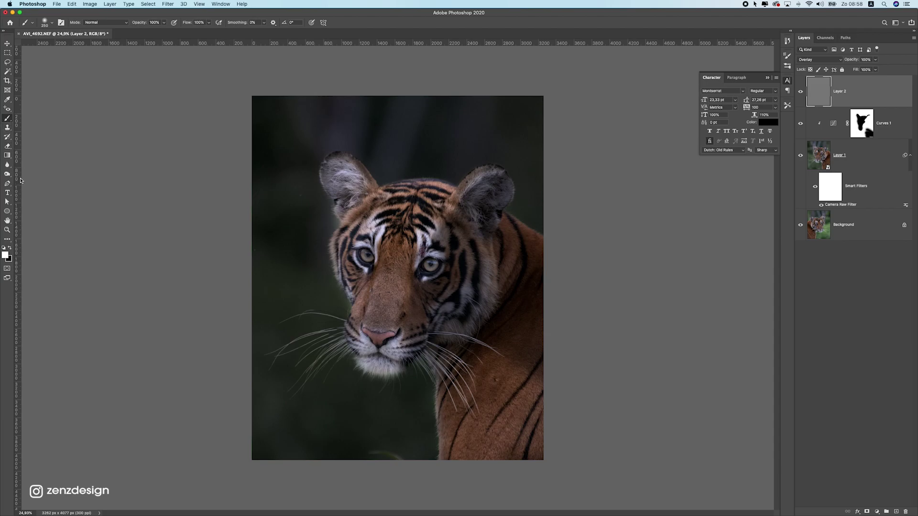
Activate the Burn Tool with its range on Highlights and set the exposure to 40%
{"action": "left_click", "coordinate": [10, 176]}
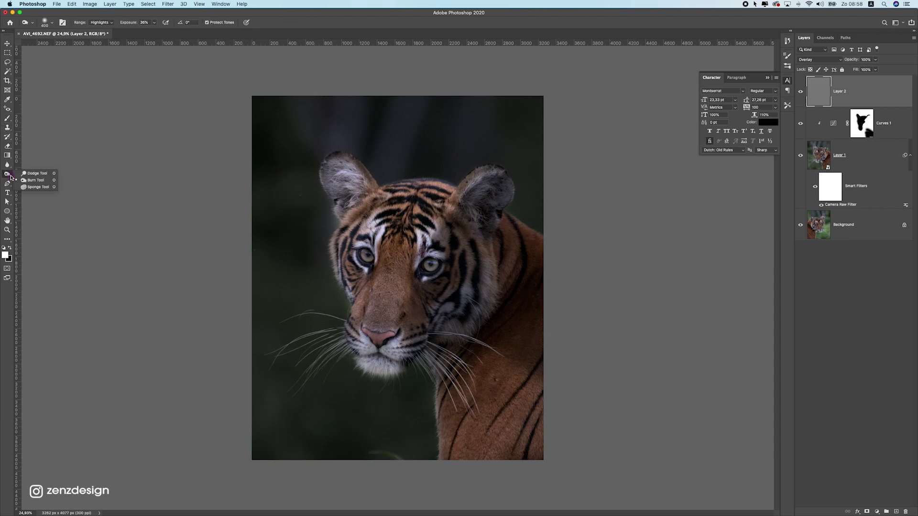
{"action": "left_click", "coordinate": [44, 180]}
{"action": "left_click", "coordinate": [101, 22]}
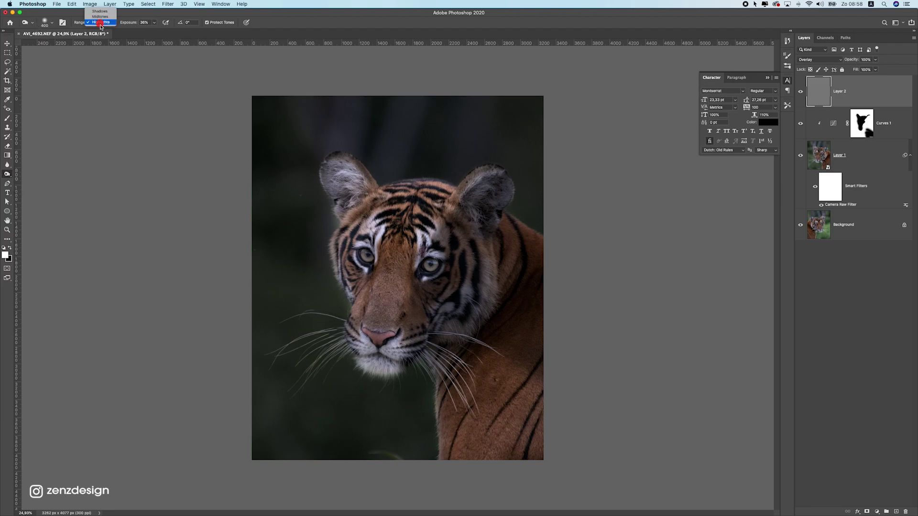
{"action": "left_click", "coordinate": [153, 24]}
{"action": "left_click", "coordinate": [154, 22]}
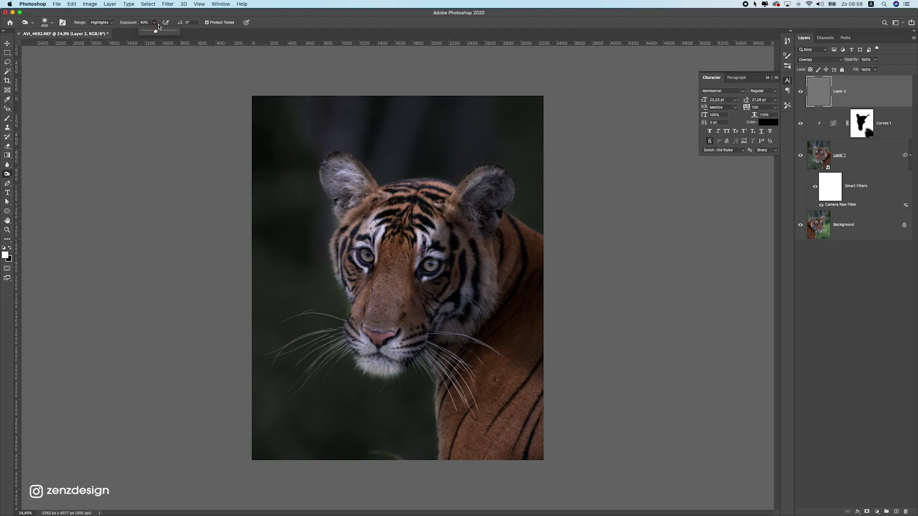
{"action": "left_click", "coordinate": [162, 19]}
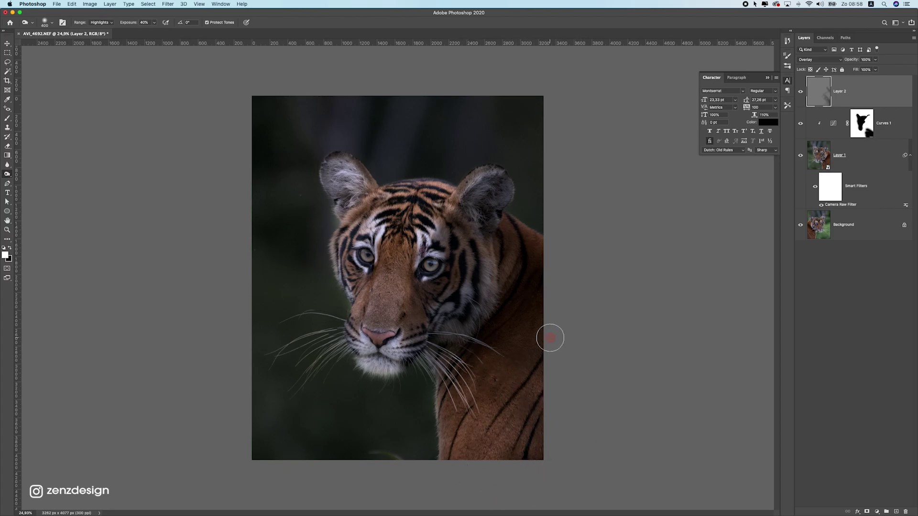
Enlarge the brush and burn the highlights over the tiger's back, shoulder and flank on the gray layer
{"action": "key", "text": "bracketright"}
{"action": "key", "text": "bracketright"}
{"action": "key", "text": "bracketright"}
{"action": "key", "text": "bracketright"}
{"action": "key", "text": "bracketright"}
{"action": "mouse_move", "coordinate": [476, 482]}
{"action": "left_mouse_down"}
{"action": "mouse_move", "coordinate": [481, 498]}
{"action": "mouse_move", "coordinate": [485, 460]}
{"action": "mouse_move", "coordinate": [551, 349]}
{"action": "left_mouse_up"}
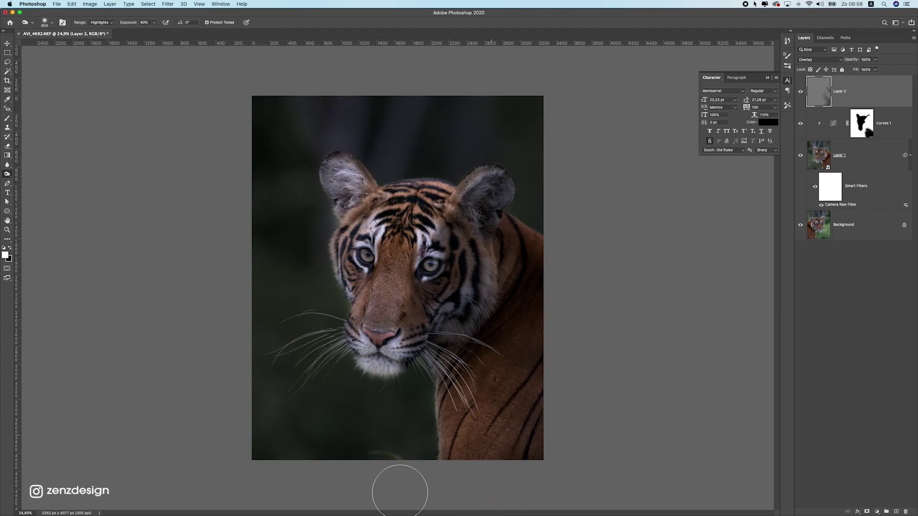
{"action": "left_click_drag", "start_coordinate": [491, 441], "coordinate": [558, 331]}
{"action": "mouse_move", "coordinate": [470, 464]}
{"action": "left_mouse_down"}
{"action": "mouse_move", "coordinate": [578, 317]}
{"action": "mouse_move", "coordinate": [557, 353]}
{"action": "left_mouse_up"}
{"action": "mouse_move", "coordinate": [511, 471]}
{"action": "left_mouse_down"}
{"action": "mouse_move", "coordinate": [520, 235]}
{"action": "mouse_move", "coordinate": [548, 275]}
{"action": "mouse_move", "coordinate": [567, 273]}
{"action": "left_mouse_up"}
Shrink the brush and burn the highlights on the shaded side of the tiger's face, from the cheek across to the nose and muzzle
{"action": "key", "text": "bracketleft"}
{"action": "key", "text": "bracketleft"}
{"action": "key", "text": "bracketleft"}
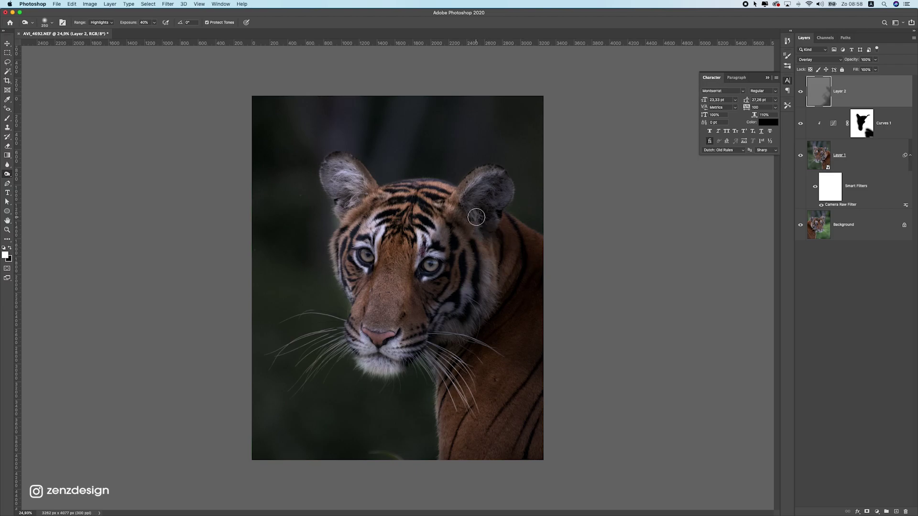
{"action": "mouse_move", "coordinate": [481, 258]}
{"action": "left_mouse_down"}
{"action": "mouse_move", "coordinate": [501, 174]}
{"action": "mouse_move", "coordinate": [472, 238]}
{"action": "mouse_move", "coordinate": [458, 230]}
{"action": "mouse_move", "coordinate": [449, 271]}
{"action": "left_mouse_up"}
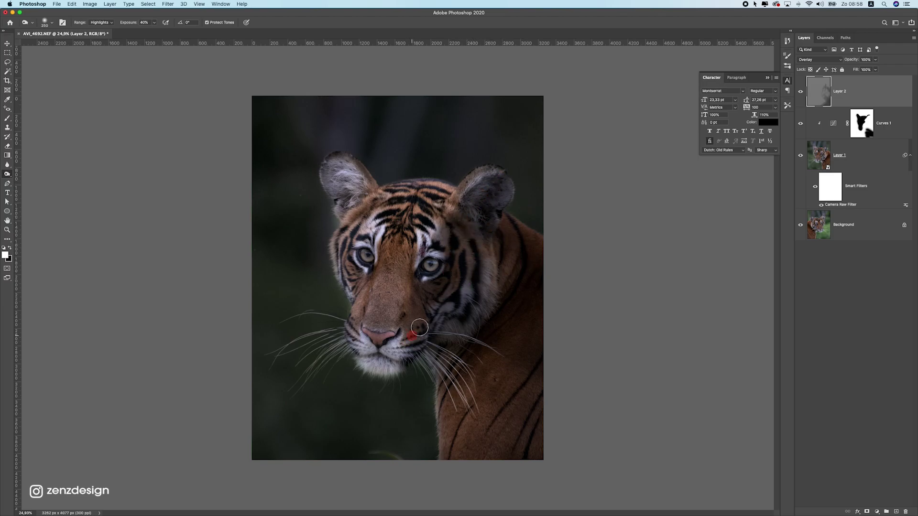
{"action": "mouse_move", "coordinate": [486, 246]}
{"action": "left_mouse_down"}
{"action": "mouse_move", "coordinate": [466, 349]}
{"action": "mouse_move", "coordinate": [480, 236]}
{"action": "mouse_move", "coordinate": [531, 309]}
{"action": "mouse_move", "coordinate": [522, 279]}
{"action": "mouse_move", "coordinate": [539, 259]}
{"action": "mouse_move", "coordinate": [431, 209]}
{"action": "mouse_move", "coordinate": [462, 189]}
{"action": "mouse_move", "coordinate": [412, 189]}
{"action": "mouse_move", "coordinate": [490, 225]}
{"action": "mouse_move", "coordinate": [407, 296]}
{"action": "mouse_move", "coordinate": [395, 362]}
{"action": "mouse_move", "coordinate": [426, 299]}
{"action": "mouse_move", "coordinate": [385, 293]}
{"action": "left_mouse_up"}
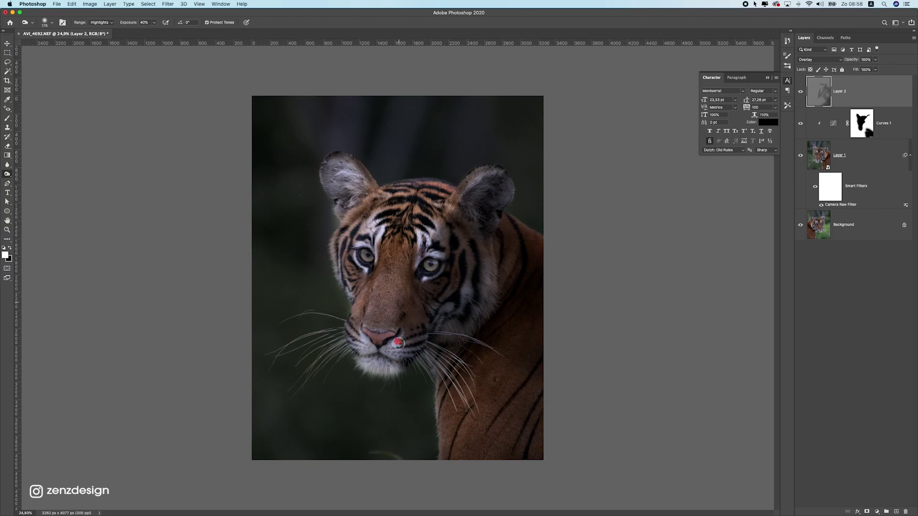
{"action": "left_click_drag", "start_coordinate": [417, 277], "coordinate": [404, 339]}
Collapse the Character panel and compare the photo with the gray burn layer hidden and shown
{"action": "scroll", "coordinate": [432, 324], "scroll_direction": "down", "scroll_amount": 5}
{"action": "scroll", "coordinate": [432, 324], "scroll_direction": "up", "scroll_amount": 5}
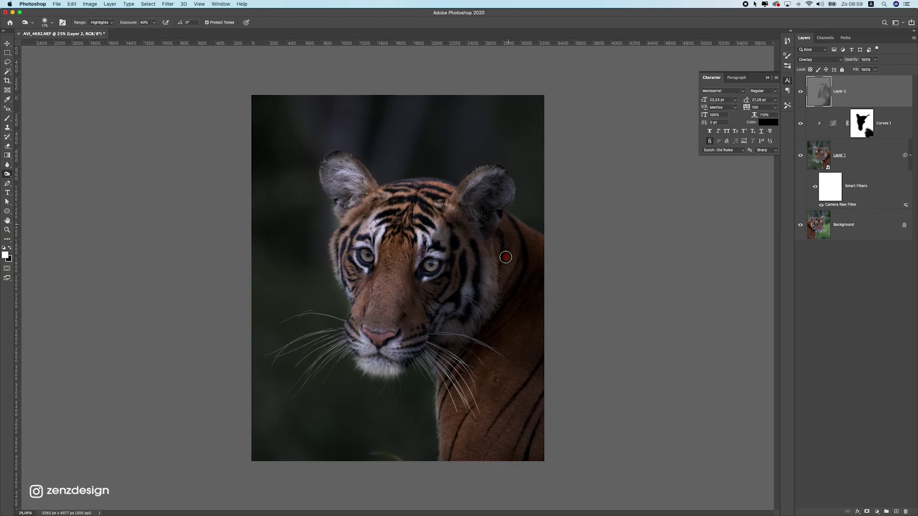
{"action": "left_click", "coordinate": [640, 230]}
{"action": "left_click_drag", "start_coordinate": [791, 92], "coordinate": [801, 95]}
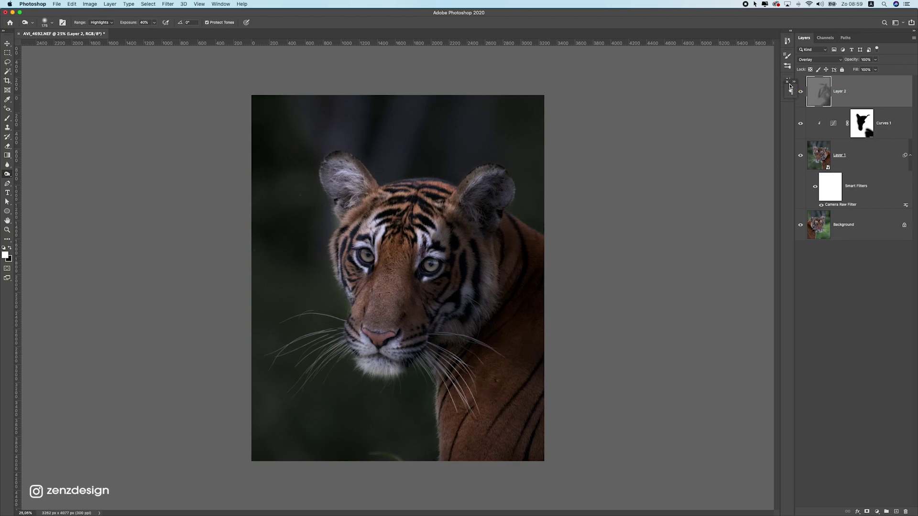
{"action": "left_click", "coordinate": [800, 92]}
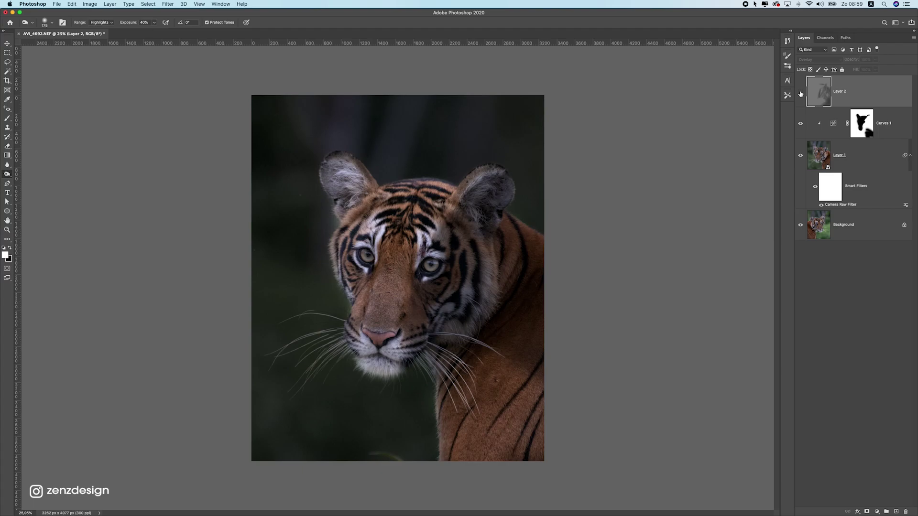
{"action": "left_click", "coordinate": [800, 93]}
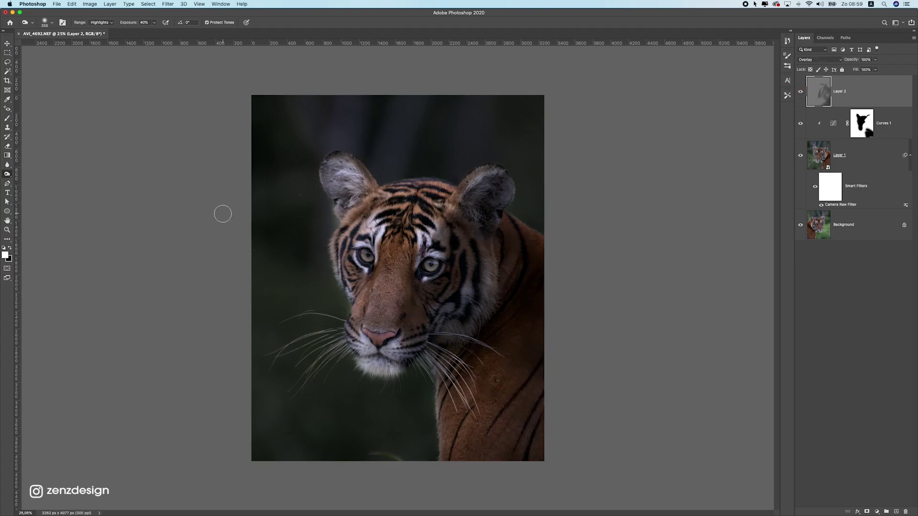
Switch the Burn Tool's range to Midtones and set its exposure to 15%
{"action": "key", "text": "]"}
{"action": "key", "text": "]"}
{"action": "key", "text": "]"}
{"action": "key", "text": "]"}
{"action": "key", "text": "]"}
{"action": "left_click", "coordinate": [48, 23]}
{"action": "left_click", "coordinate": [87, 12]}
{"action": "left_click", "coordinate": [108, 23]}
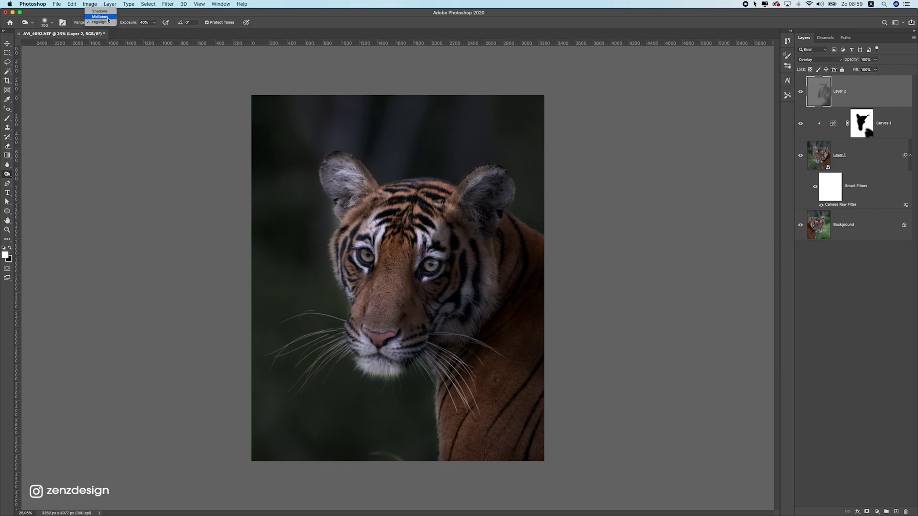
{"action": "left_click", "coordinate": [108, 16]}
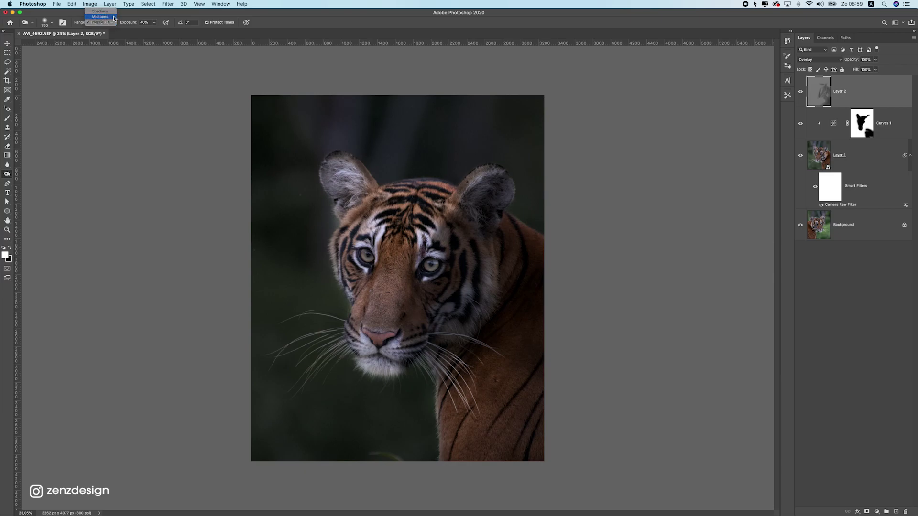
{"action": "left_click", "coordinate": [154, 23]}
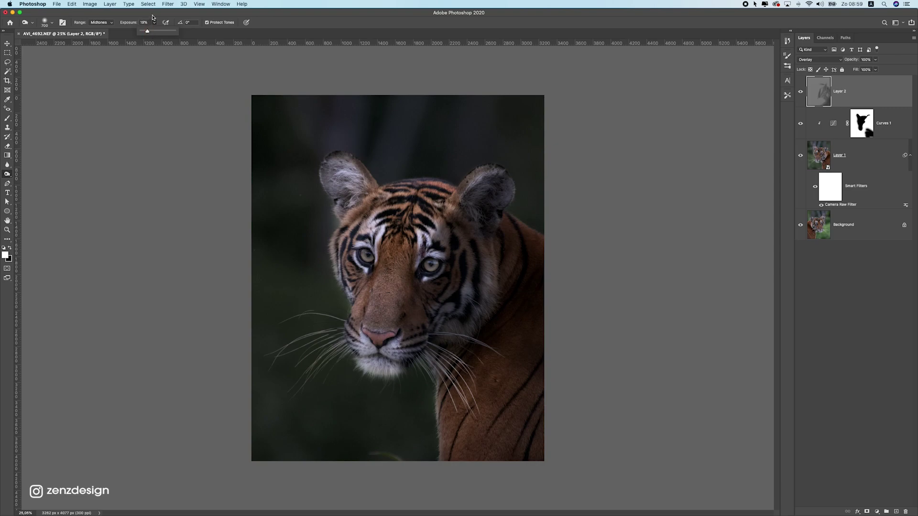
{"action": "key", "text": "bracketright"}
{"action": "left_click", "coordinate": [153, 24]}
Reduce the brush to 250 px and burn the midtones on the tiger's shaded cheek and the edge of its neck
{"action": "key", "text": "bracketleft"}
{"action": "key", "text": "bracketleft"}
{"action": "key", "text": "bracketleft"}
{"action": "key", "text": "bracketleft"}
{"action": "key", "text": "bracketleft"}
{"action": "key", "text": "bracketleft"}
{"action": "left_click", "coordinate": [467, 292]}
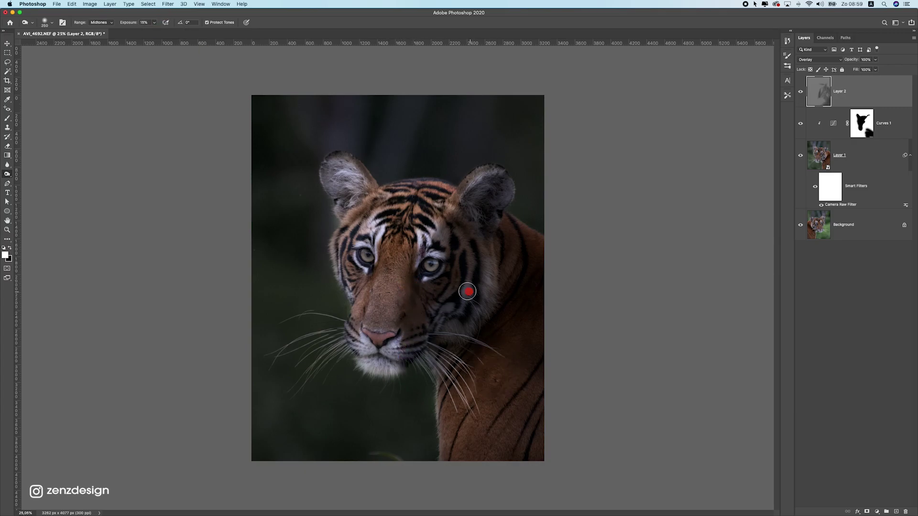
{"action": "mouse_move", "coordinate": [468, 292]}
{"action": "left_mouse_down"}
{"action": "mouse_move", "coordinate": [463, 235]}
{"action": "mouse_move", "coordinate": [429, 297]}
{"action": "left_mouse_up"}
{"action": "mouse_move", "coordinate": [495, 266]}
{"action": "left_mouse_down"}
{"action": "mouse_move", "coordinate": [520, 287]}
{"action": "mouse_move", "coordinate": [507, 237]}
{"action": "mouse_move", "coordinate": [500, 333]}
{"action": "mouse_move", "coordinate": [466, 354]}
{"action": "mouse_move", "coordinate": [523, 271]}
{"action": "mouse_move", "coordinate": [467, 358]}
{"action": "left_mouse_up"}
Enlarge the brush and burn the midtones over the tiger's flank, neck and the area behind its cheek
{"action": "key", "text": "bracketright"}
{"action": "key", "text": "bracketright"}
{"action": "key", "text": "bracketright"}
{"action": "key", "text": "bracketright"}
{"action": "mouse_move", "coordinate": [533, 365]}
{"action": "left_mouse_down"}
{"action": "mouse_move", "coordinate": [509, 346]}
{"action": "mouse_move", "coordinate": [529, 334]}
{"action": "mouse_move", "coordinate": [495, 463]}
{"action": "mouse_move", "coordinate": [534, 358]}
{"action": "left_mouse_up"}
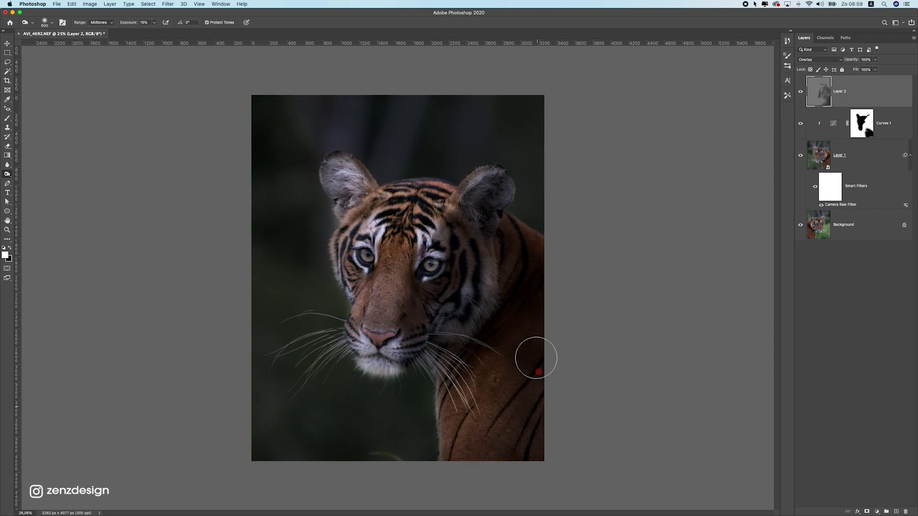
{"action": "left_click_drag", "start_coordinate": [462, 330], "coordinate": [491, 228]}
Return the brush to 250 px and burn the midtones around the tiger's shaded eye and cheek
{"action": "key", "text": "bracketleft"}
{"action": "key", "text": "bracketleft"}
{"action": "key", "text": "bracketleft"}
{"action": "key", "text": "bracketleft"}
{"action": "left_click", "coordinate": [429, 247]}
{"action": "left_click", "coordinate": [476, 291]}
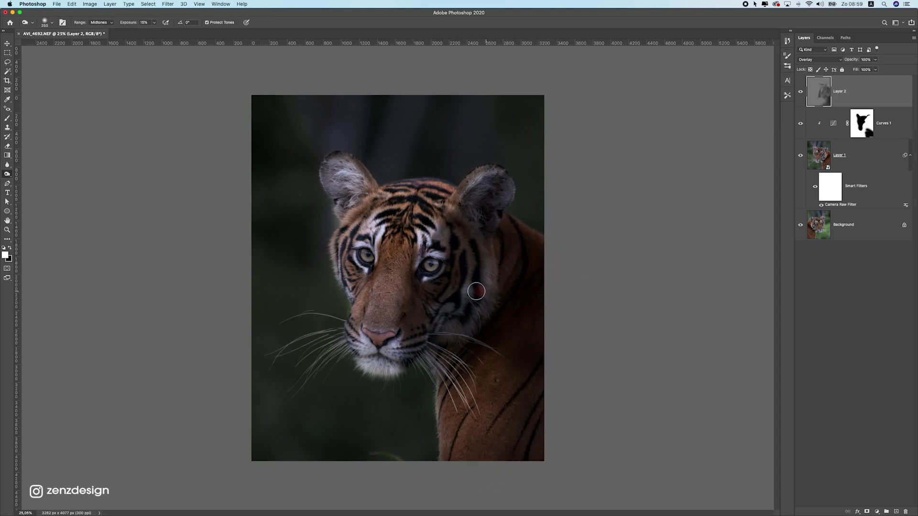
Enlarge the brush to 1000 px and burn the midtones over the tiger's chest, lower body and the bottom of the photo
{"action": "scroll", "coordinate": [380, 310], "scroll_direction": "down", "scroll_amount": 8}
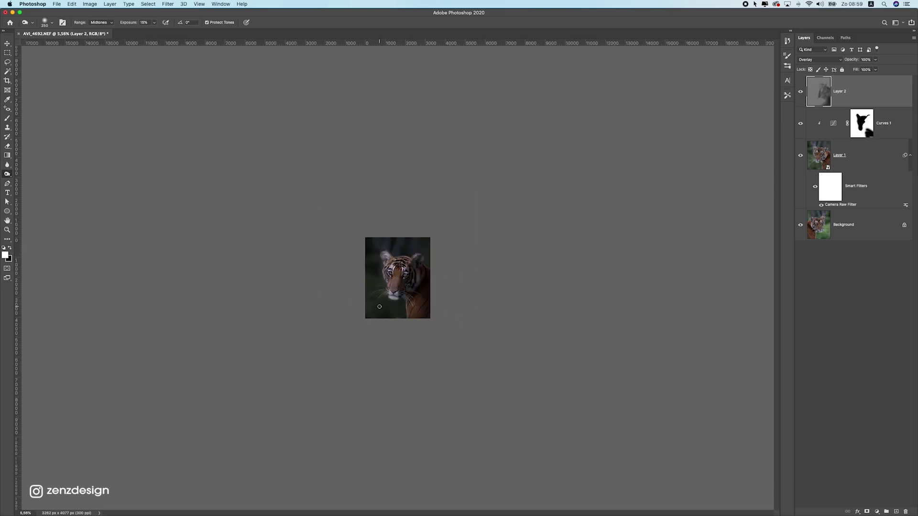
{"action": "scroll", "coordinate": [398, 307], "scroll_direction": "up", "scroll_amount": 10}
{"action": "scroll", "coordinate": [529, 373], "scroll_direction": "down", "scroll_amount": 3}
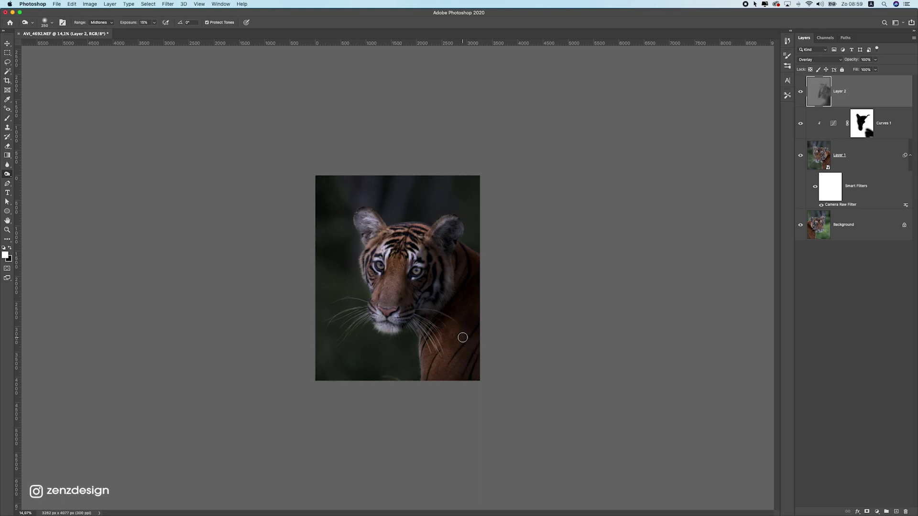
{"action": "key", "text": "]"}
{"action": "key", "text": "]"}
{"action": "mouse_move", "coordinate": [451, 314]}
{"action": "left_mouse_down"}
{"action": "mouse_move", "coordinate": [444, 397]}
{"action": "mouse_move", "coordinate": [434, 411]}
{"action": "mouse_move", "coordinate": [472, 358]}
{"action": "mouse_move", "coordinate": [406, 395]}
{"action": "left_mouse_up"}
{"action": "key", "text": "]"}
{"action": "key", "text": "]"}
{"action": "key", "text": "]"}
{"action": "mouse_move", "coordinate": [483, 391]}
{"action": "left_mouse_down"}
{"action": "mouse_move", "coordinate": [543, 385]}
{"action": "mouse_move", "coordinate": [411, 381]}
{"action": "mouse_move", "coordinate": [515, 387]}
{"action": "mouse_move", "coordinate": [531, 378]}
{"action": "mouse_move", "coordinate": [348, 391]}
{"action": "mouse_move", "coordinate": [361, 369]}
{"action": "mouse_move", "coordinate": [461, 389]}
{"action": "left_mouse_up"}
{"action": "scroll", "coordinate": [463, 395], "scroll_direction": "down", "scroll_amount": 5}
{"action": "scroll", "coordinate": [464, 382], "scroll_direction": "up", "scroll_amount": 5}
{"action": "scroll", "coordinate": [460, 382], "scroll_direction": "up", "scroll_amount": 3}
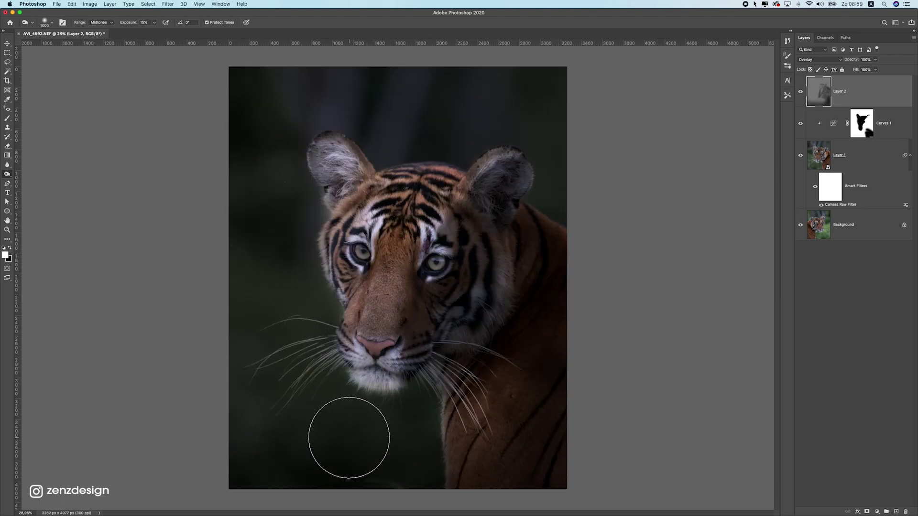
Try burning the midtones across the lower background and the tiger's body, and undo these strokes
{"action": "scroll", "coordinate": [316, 461], "scroll_direction": "down", "scroll_amount": 1}
{"action": "left_click", "coordinate": [300, 409]}
{"action": "mouse_move", "coordinate": [300, 410]}
{"action": "left_mouse_down"}
{"action": "mouse_move", "coordinate": [589, 427]}
{"action": "mouse_move", "coordinate": [407, 468]}
{"action": "mouse_move", "coordinate": [643, 419]}
{"action": "mouse_move", "coordinate": [570, 427]}
{"action": "left_mouse_up"}
{"action": "key", "text": "super+z"}
{"action": "key", "text": "super+z"}
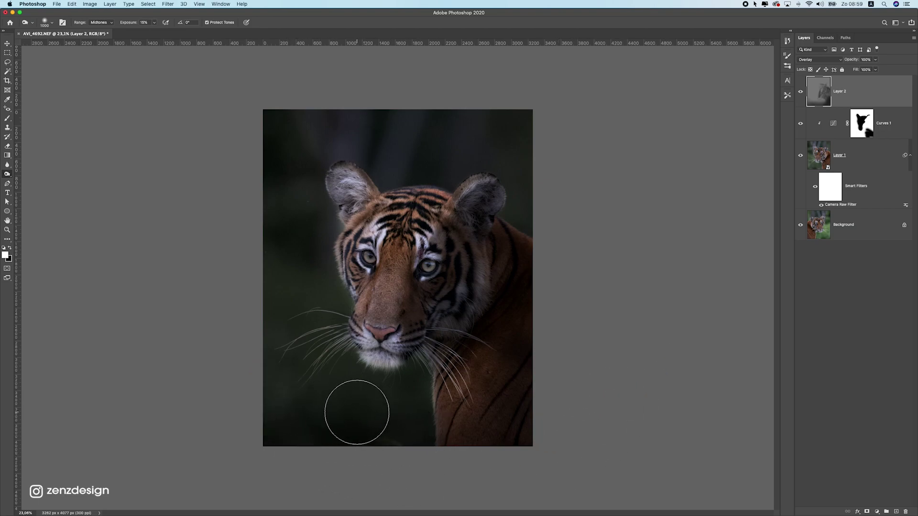
{"action": "left_click", "coordinate": [207, 381]}
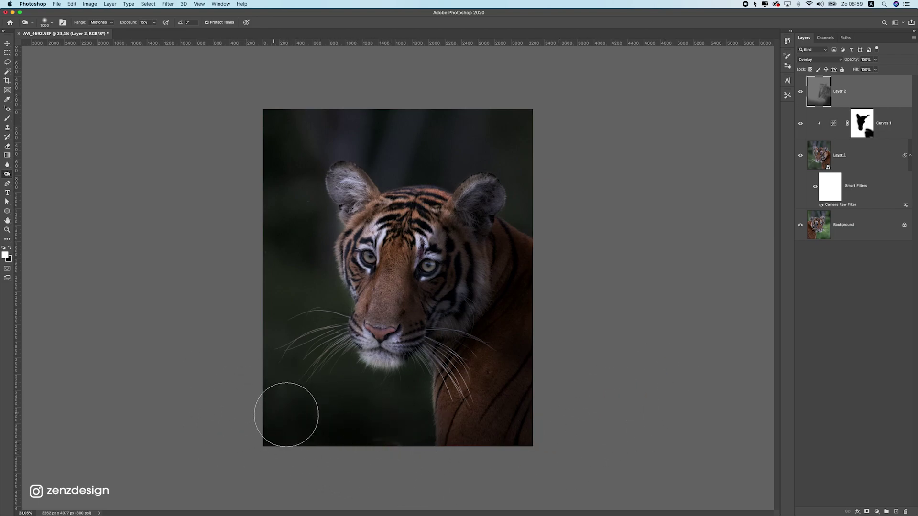
{"action": "key", "text": "super+z"}
Switch the Burn Tool's range to Shadows and set its exposure to 8%
{"action": "left_click", "coordinate": [93, 25]}
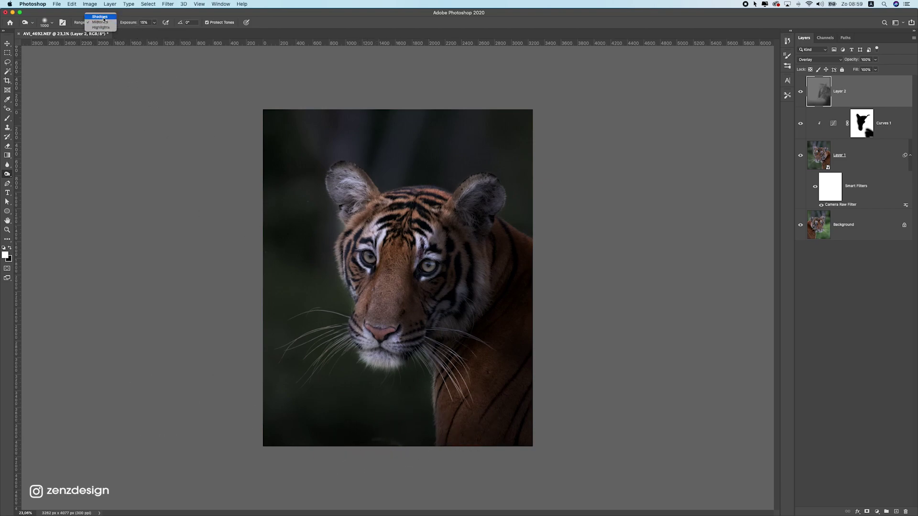
{"action": "left_click", "coordinate": [103, 19]}
{"action": "left_click", "coordinate": [154, 24]}
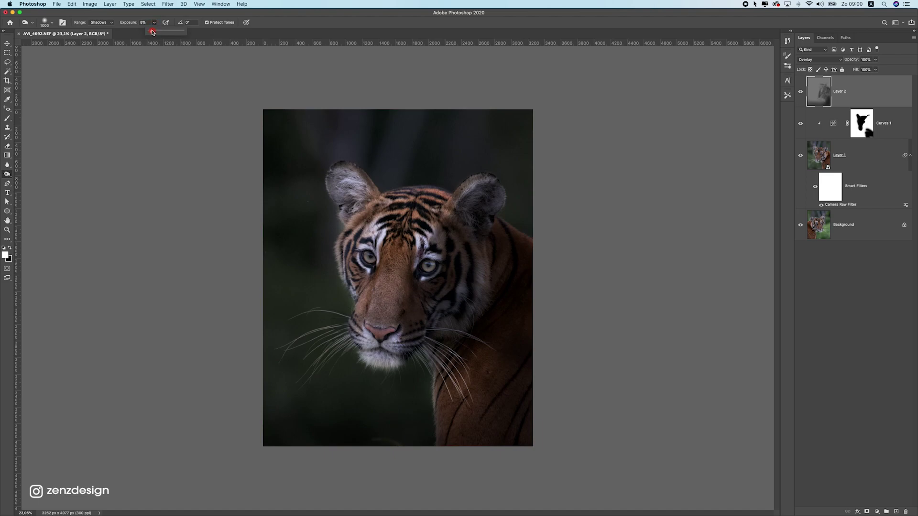
{"action": "left_click", "coordinate": [160, 14]}
Burn the shadows on the tiger's shoulder and flank, enlarging the brush between the strokes
{"action": "mouse_move", "coordinate": [503, 264]}
{"action": "left_mouse_down"}
{"action": "mouse_move", "coordinate": [472, 296]}
{"action": "mouse_move", "coordinate": [527, 344]}
{"action": "left_mouse_up"}
{"action": "key", "text": "]"}
{"action": "key", "text": "]"}
{"action": "key", "text": "]"}
{"action": "key", "text": "]"}
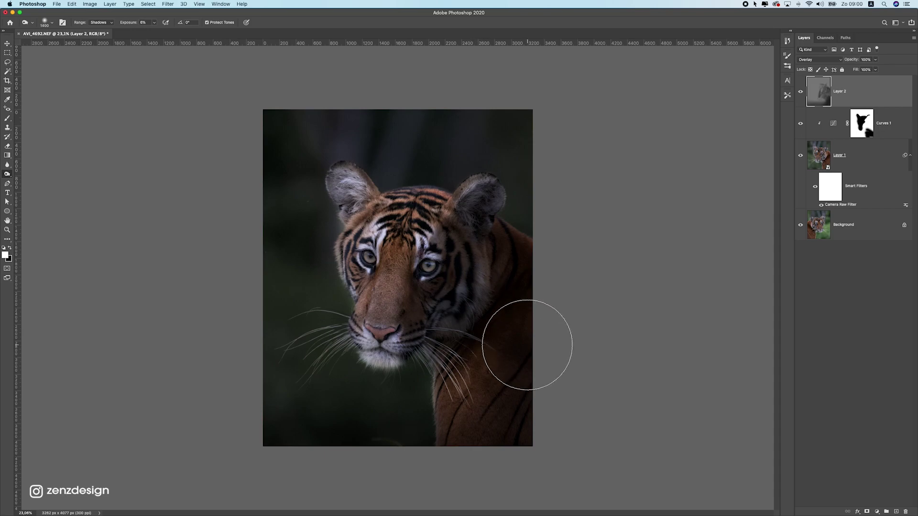
{"action": "key", "text": "]"}
{"action": "mouse_move", "coordinate": [537, 435]}
{"action": "left_mouse_down"}
{"action": "mouse_move", "coordinate": [530, 409]}
{"action": "mouse_move", "coordinate": [583, 338]}
{"action": "left_mouse_up"}
Burn the shadows on the tiger's shoulder and in the upper-right corner of the background, shrinking the brush to 800 px
{"action": "key", "text": "["}
{"action": "key", "text": "["}
{"action": "key", "text": "["}
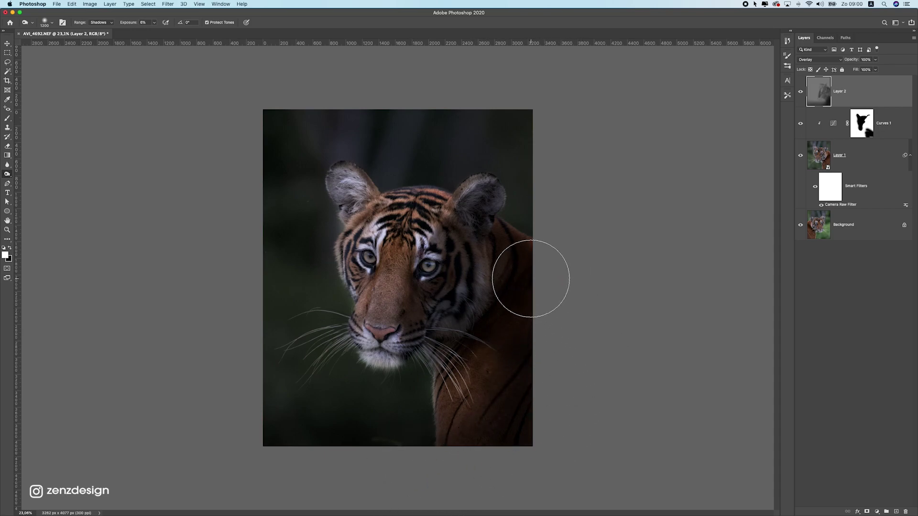
{"action": "key", "text": "bracketleft"}
{"action": "key", "text": "bracketleft"}
{"action": "key", "text": "bracketleft"}
{"action": "left_click", "coordinate": [514, 115]}
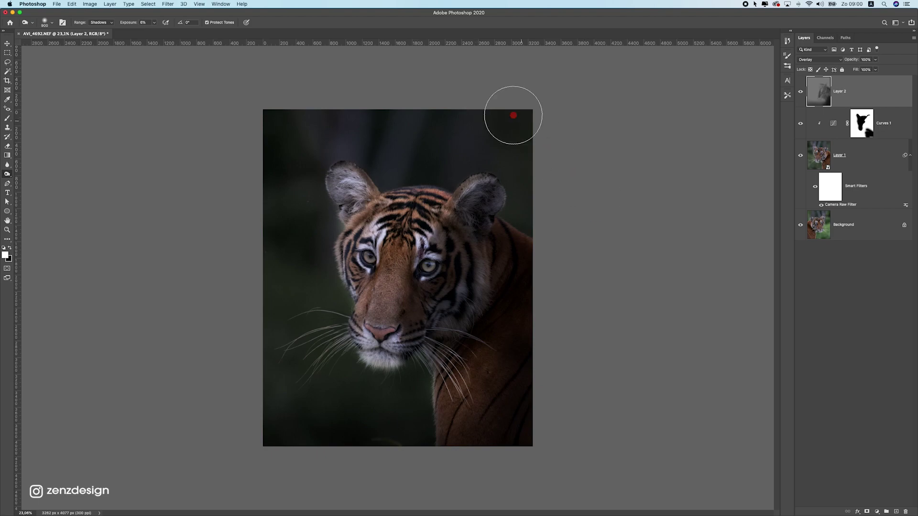
Shrink the brush to 250 px and burn the shadows over the tiger's cheek, chin and the shaded side of its nose
{"action": "key", "text": "bracketleft"}
{"action": "key", "text": "bracketleft"}
{"action": "key", "text": "bracketleft"}
{"action": "key", "text": "bracketleft"}
{"action": "key", "text": "bracketleft"}
{"action": "key", "text": "bracketleft"}
{"action": "mouse_move", "coordinate": [496, 307]}
{"action": "left_mouse_down"}
{"action": "mouse_move", "coordinate": [497, 208]}
{"action": "mouse_move", "coordinate": [460, 221]}
{"action": "mouse_move", "coordinate": [451, 251]}
{"action": "mouse_move", "coordinate": [475, 197]}
{"action": "mouse_move", "coordinate": [435, 247]}
{"action": "mouse_move", "coordinate": [444, 239]}
{"action": "mouse_move", "coordinate": [421, 346]}
{"action": "mouse_move", "coordinate": [418, 299]}
{"action": "left_mouse_up"}
{"action": "key", "text": "bracketleft"}
{"action": "left_click_drag", "start_coordinate": [370, 385], "coordinate": [415, 272]}
Burn the shadows along the shaded side of the tiger's muzzle and chin, and check the darkening at several magnifications
{"action": "scroll", "coordinate": [430, 319], "scroll_direction": "down", "scroll_amount": 5}
{"action": "scroll", "coordinate": [411, 309], "scroll_direction": "up", "scroll_amount": 4}
{"action": "scroll", "coordinate": [412, 309], "scroll_direction": "up", "scroll_amount": 3}
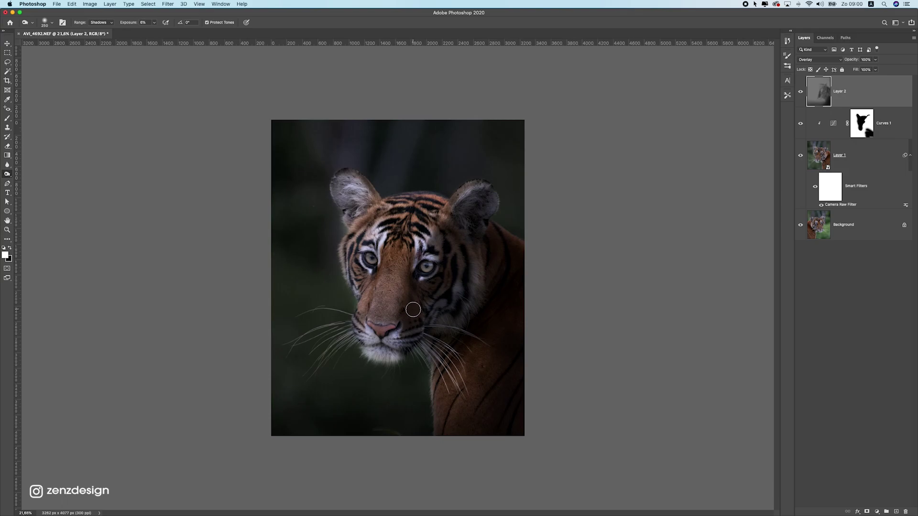
{"action": "mouse_move", "coordinate": [404, 368]}
{"action": "left_mouse_down"}
{"action": "mouse_move", "coordinate": [436, 304]}
{"action": "mouse_move", "coordinate": [384, 385]}
{"action": "mouse_move", "coordinate": [417, 304]}
{"action": "mouse_move", "coordinate": [445, 296]}
{"action": "mouse_move", "coordinate": [417, 331]}
{"action": "left_mouse_up"}
{"action": "scroll", "coordinate": [432, 302], "scroll_direction": "up", "scroll_amount": 2}
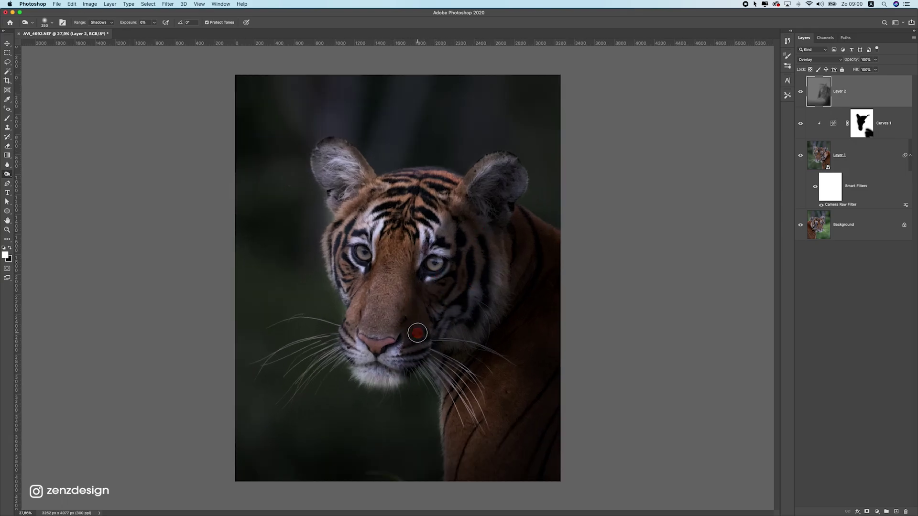
{"action": "scroll", "coordinate": [416, 329], "scroll_direction": "down", "scroll_amount": 5}
{"action": "scroll", "coordinate": [416, 330], "scroll_direction": "up", "scroll_amount": 5}
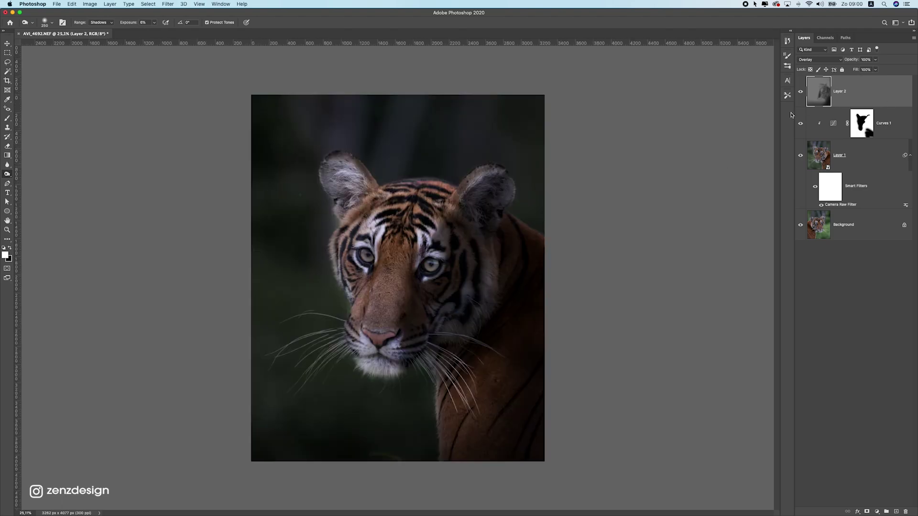
With all layers above Background hidden, duplicate the Background layer and flip the copy horizontally
{"action": "left_click_drag", "start_coordinate": [799, 121], "coordinate": [803, 96]}
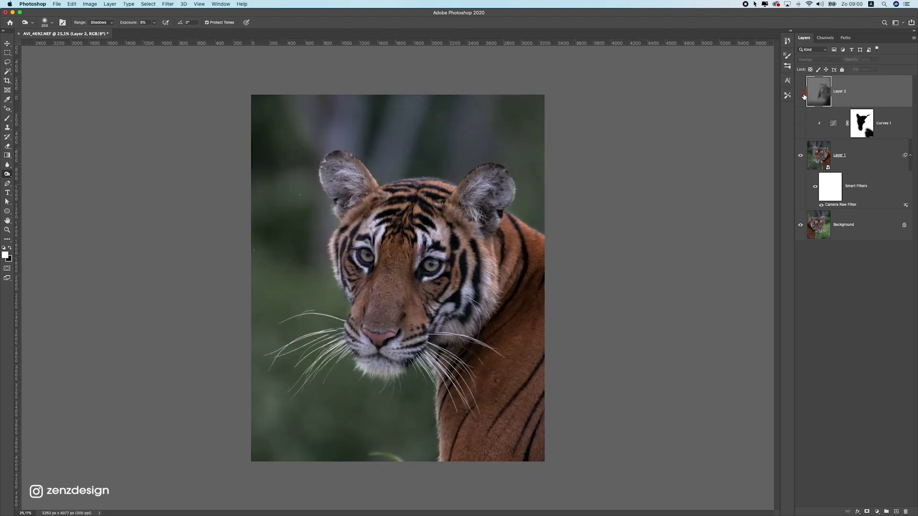
{"action": "left_click", "coordinate": [799, 156]}
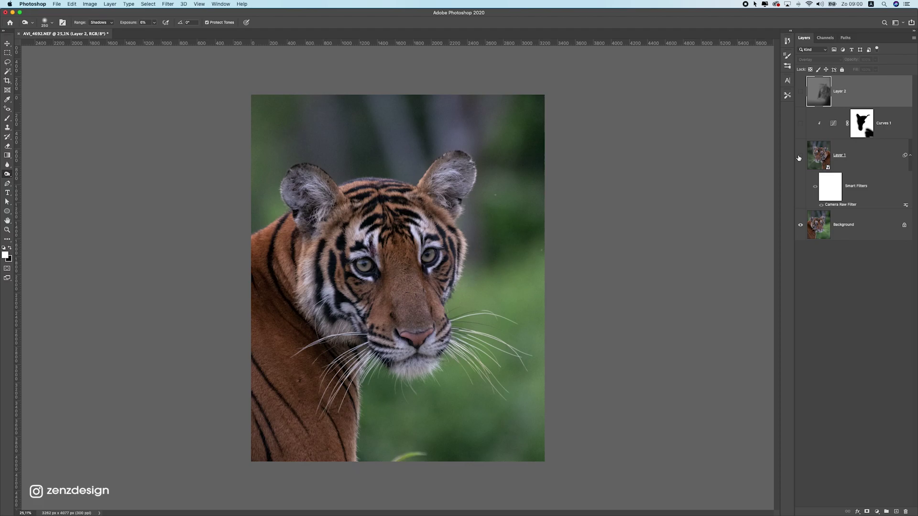
{"action": "left_click", "coordinate": [855, 231]}
{"action": "key", "text": "super+j"}
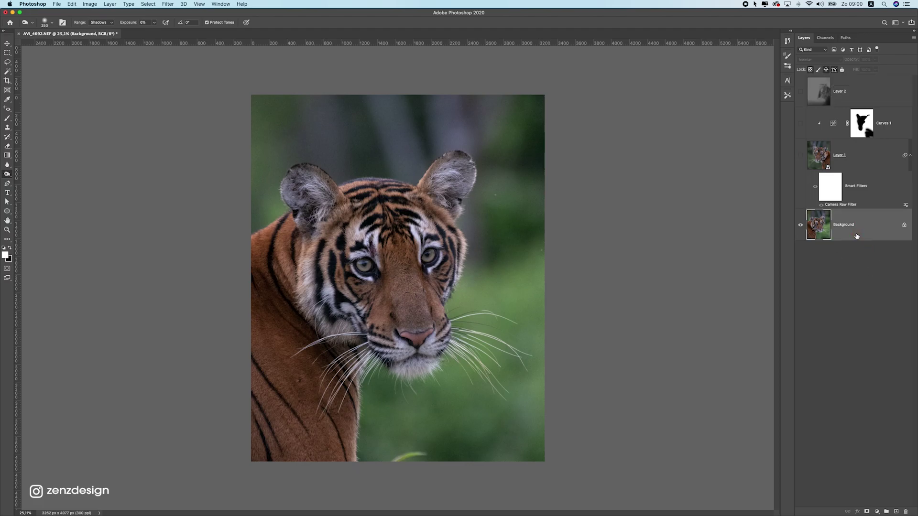
{"action": "left_click", "coordinate": [65, 4]}
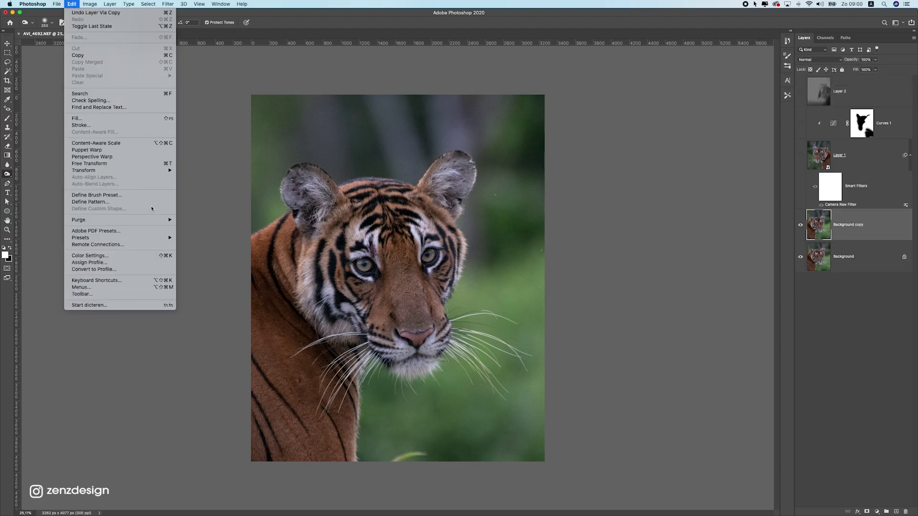
{"action": "left_click", "coordinate": [237, 282]}
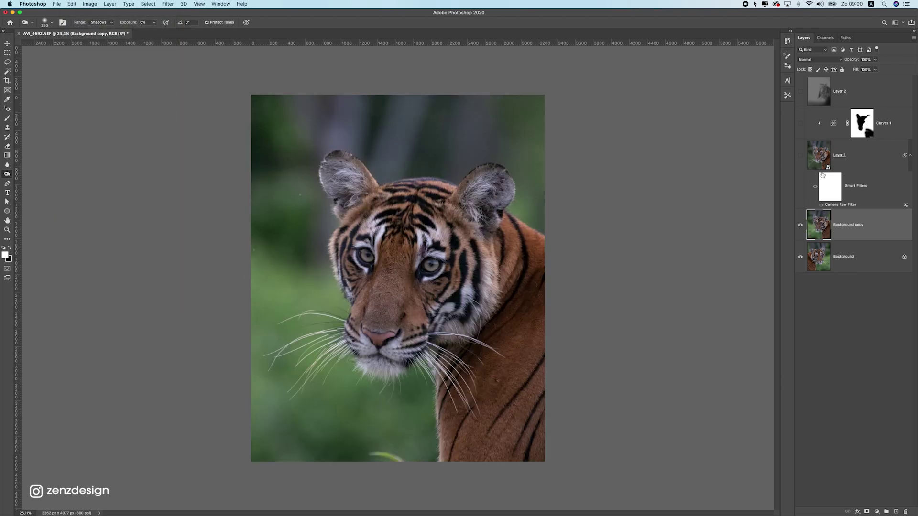
Show Layer 2, Curves 1 and Layer 1 again to compare the edit with the unedited photo
{"action": "left_click", "coordinate": [798, 97]}
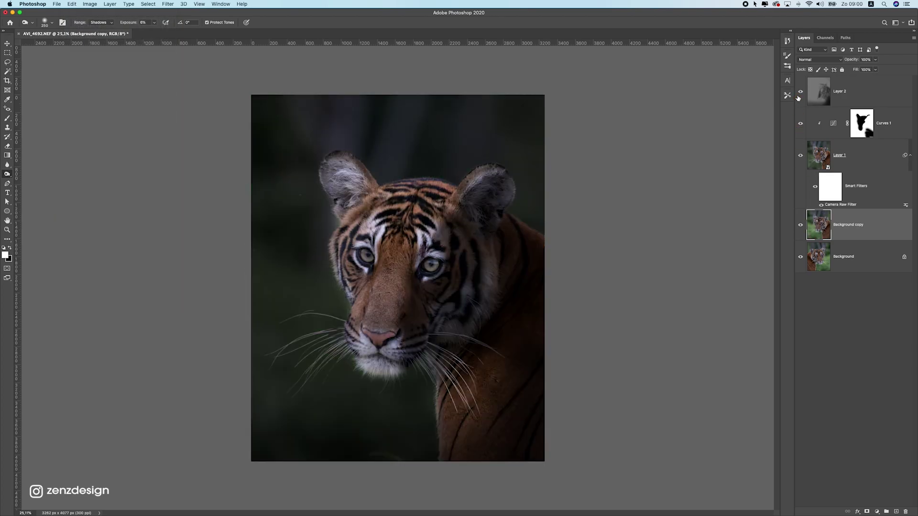
{"action": "scroll", "coordinate": [377, 252], "scroll_direction": "down", "scroll_amount": 5}
{"action": "scroll", "coordinate": [376, 252], "scroll_direction": "up", "scroll_amount": 5}
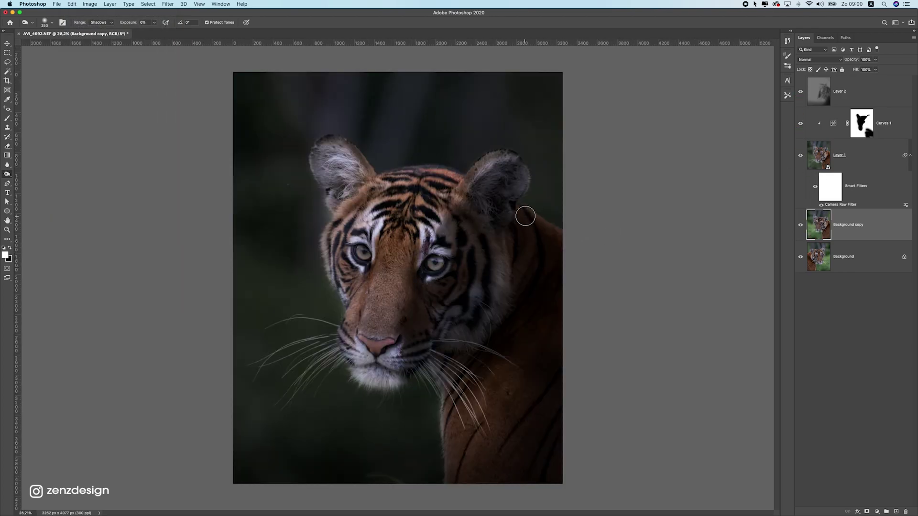
Add a second Curves adjustment layer directly above Curves 1 and clip it to Layer 1
{"action": "left_click", "coordinate": [879, 99]}
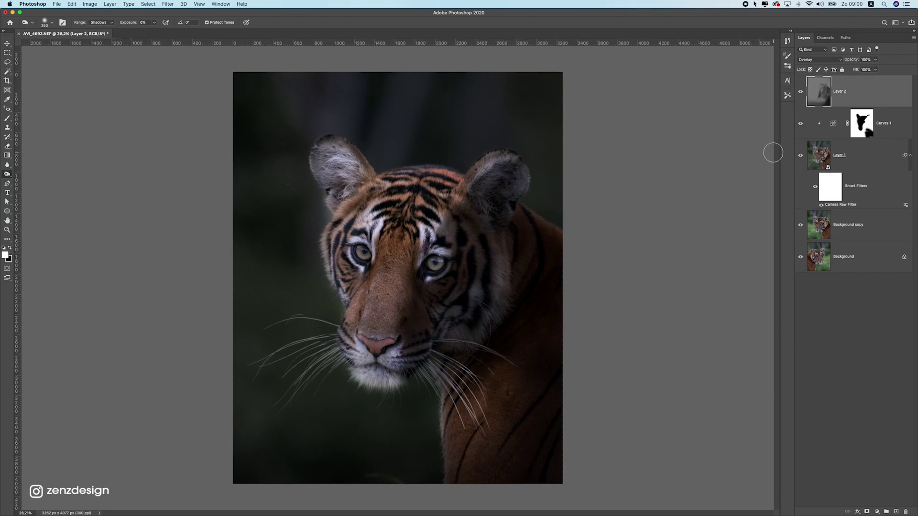
{"action": "left_click", "coordinate": [877, 133]}
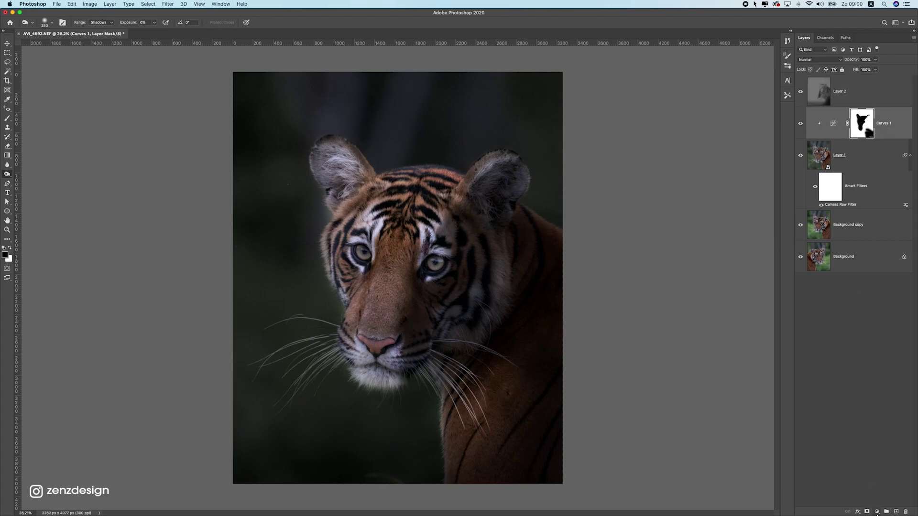
{"action": "left_click", "coordinate": [877, 512]}
{"action": "left_click", "coordinate": [870, 412]}
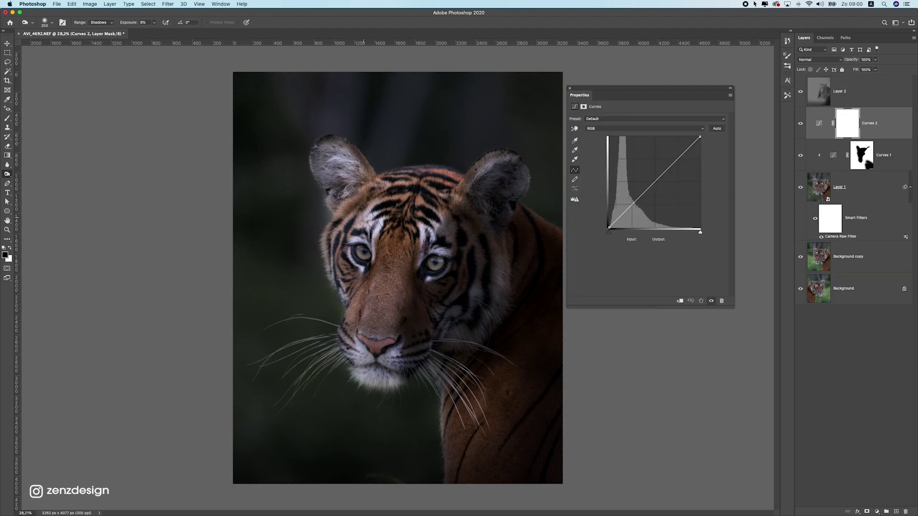
{"action": "left_click", "coordinate": [680, 301]}
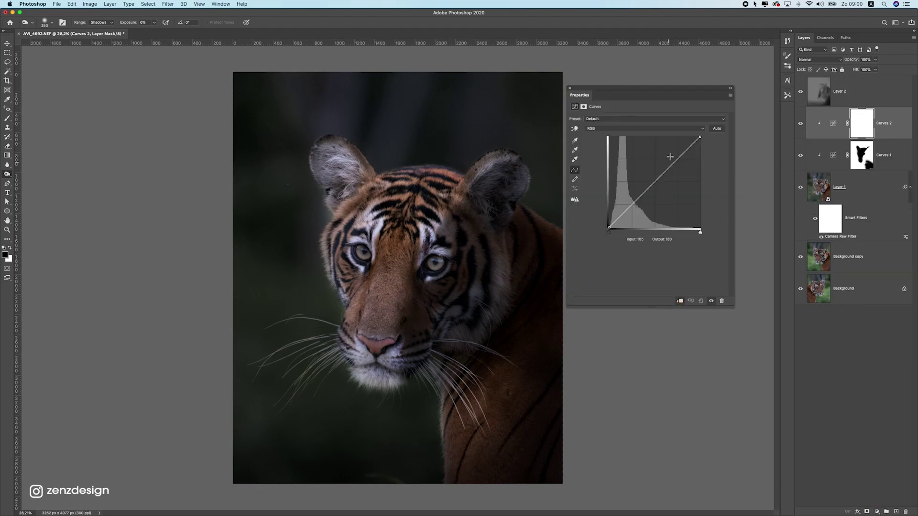
Brighten the highlights in Curves 2 by moving the white point to input 225, output 255, comparing with the layer hidden
{"action": "mouse_move", "coordinate": [700, 139]}
{"action": "left_mouse_down"}
{"action": "mouse_move", "coordinate": [683, 131]}
{"action": "mouse_move", "coordinate": [701, 128]}
{"action": "mouse_move", "coordinate": [689, 127]}
{"action": "left_mouse_up"}
{"action": "scroll", "coordinate": [389, 272], "scroll_direction": "down", "scroll_amount": 10}
{"action": "scroll", "coordinate": [389, 272], "scroll_direction": "up", "scroll_amount": 10}
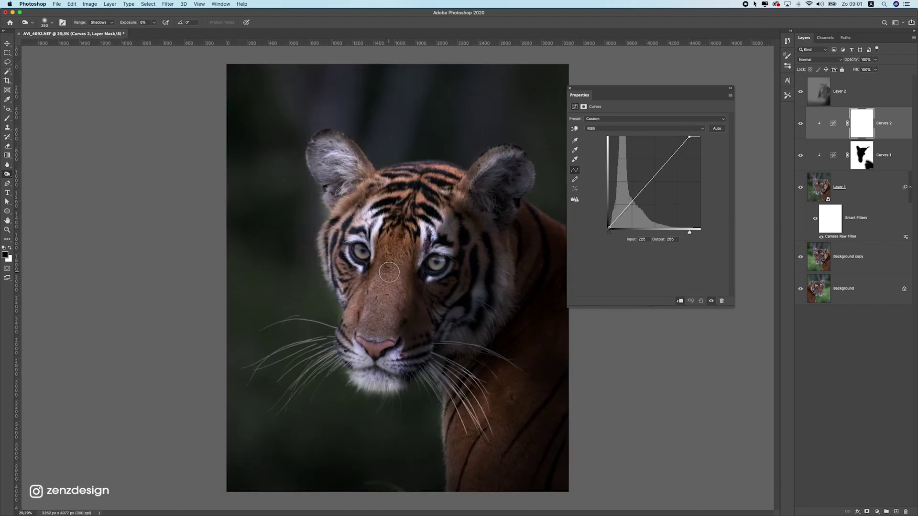
{"action": "left_click", "coordinate": [799, 122]}
{"action": "left_click", "coordinate": [800, 123]}
{"action": "scroll", "coordinate": [416, 201], "scroll_direction": "down", "scroll_amount": 10}
{"action": "scroll", "coordinate": [416, 201], "scroll_direction": "up", "scroll_amount": 10}
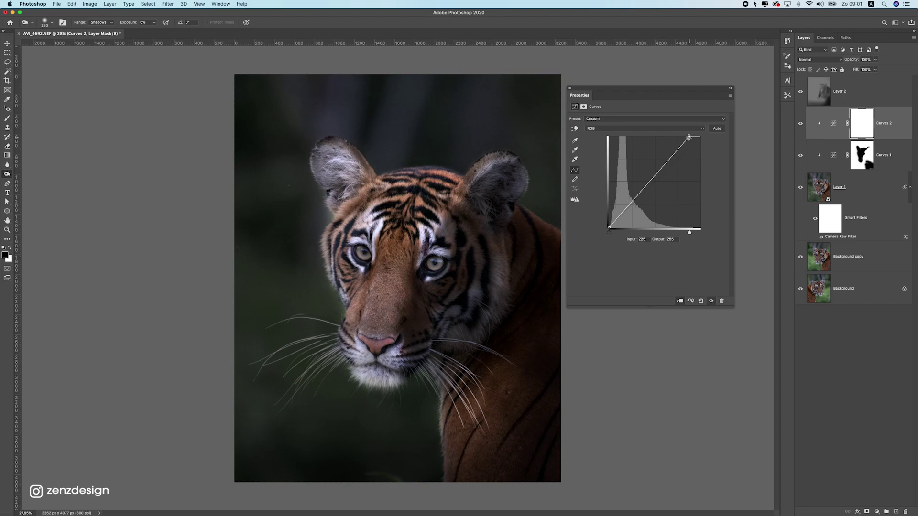
{"action": "left_click_drag", "start_coordinate": [687, 136], "coordinate": [690, 134]}
Invert the Curves 2 mask to black and get the Brush tool ready with white as the foreground color
{"action": "left_click", "coordinate": [870, 123]}
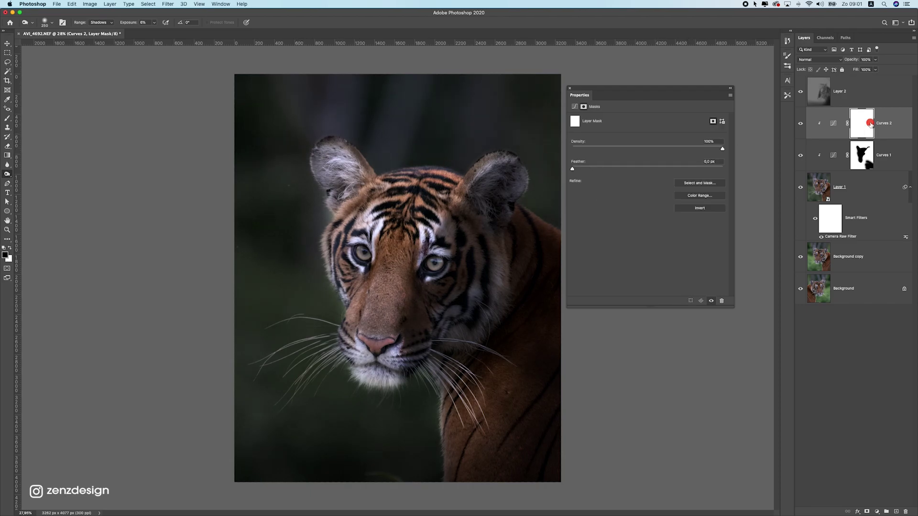
{"action": "key", "text": "super+i"}
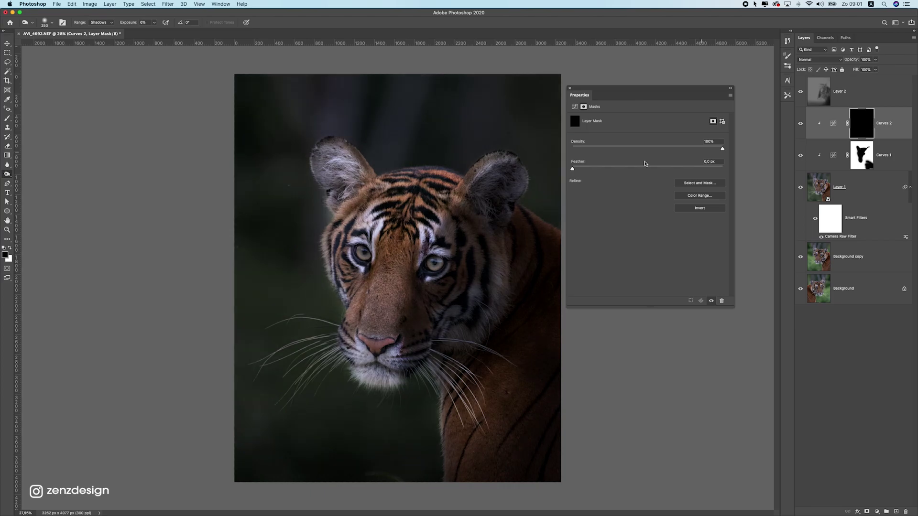
{"action": "key", "text": "bracketright"}
{"action": "key", "text": "bracketright"}
{"action": "key", "text": "bracketright"}
{"action": "key", "text": "bracketright"}
{"action": "key", "text": "bracketright"}
{"action": "left_click", "coordinate": [9, 248]}
{"action": "left_click", "coordinate": [7, 118]}
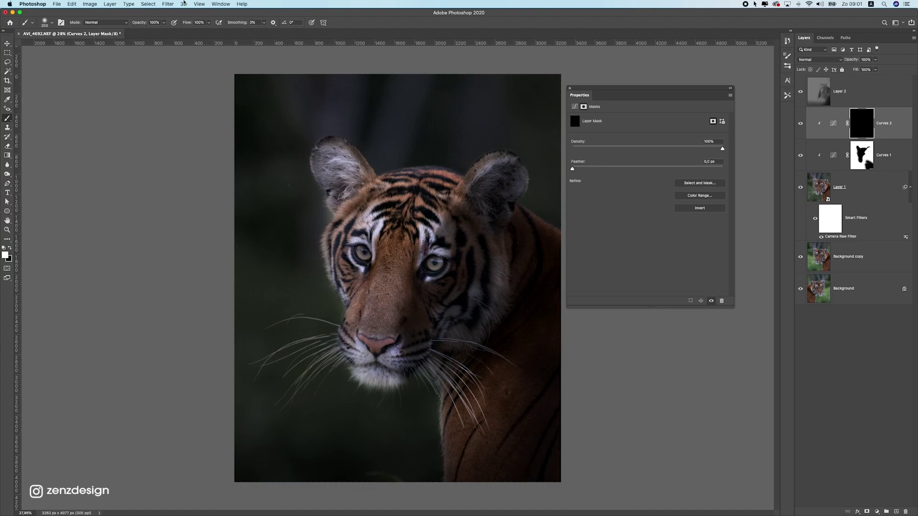
Paint white on the Curves 2 mask over the tiger's nose, eyes, forehead, ears, chin and lower chest
{"action": "mouse_move", "coordinate": [396, 292]}
{"action": "left_mouse_down"}
{"action": "mouse_move", "coordinate": [381, 215]}
{"action": "mouse_move", "coordinate": [377, 320]}
{"action": "mouse_move", "coordinate": [384, 199]}
{"action": "mouse_move", "coordinate": [353, 218]}
{"action": "mouse_move", "coordinate": [368, 304]}
{"action": "mouse_move", "coordinate": [399, 215]}
{"action": "mouse_move", "coordinate": [411, 212]}
{"action": "mouse_move", "coordinate": [369, 312]}
{"action": "mouse_move", "coordinate": [364, 362]}
{"action": "mouse_move", "coordinate": [357, 318]}
{"action": "mouse_move", "coordinate": [391, 341]}
{"action": "left_mouse_up"}
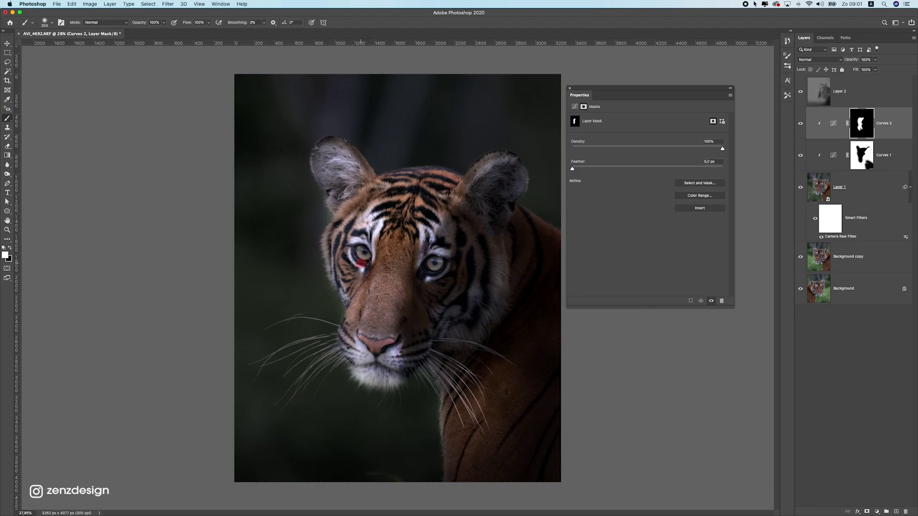
{"action": "mouse_move", "coordinate": [397, 210]}
{"action": "left_mouse_down"}
{"action": "mouse_move", "coordinate": [427, 185]}
{"action": "mouse_move", "coordinate": [471, 185]}
{"action": "mouse_move", "coordinate": [497, 160]}
{"action": "left_mouse_up"}
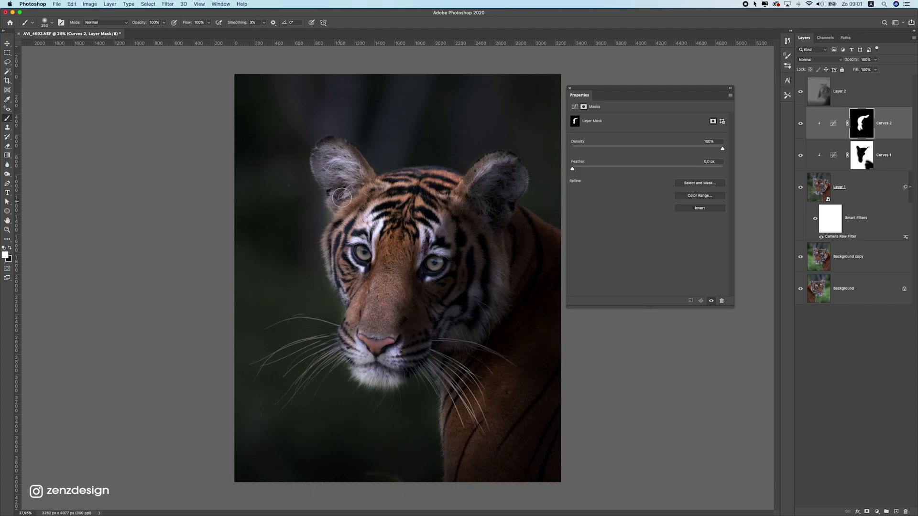
{"action": "left_click_drag", "start_coordinate": [342, 196], "coordinate": [340, 159]}
{"action": "scroll", "coordinate": [384, 274], "scroll_direction": "down", "scroll_amount": 8}
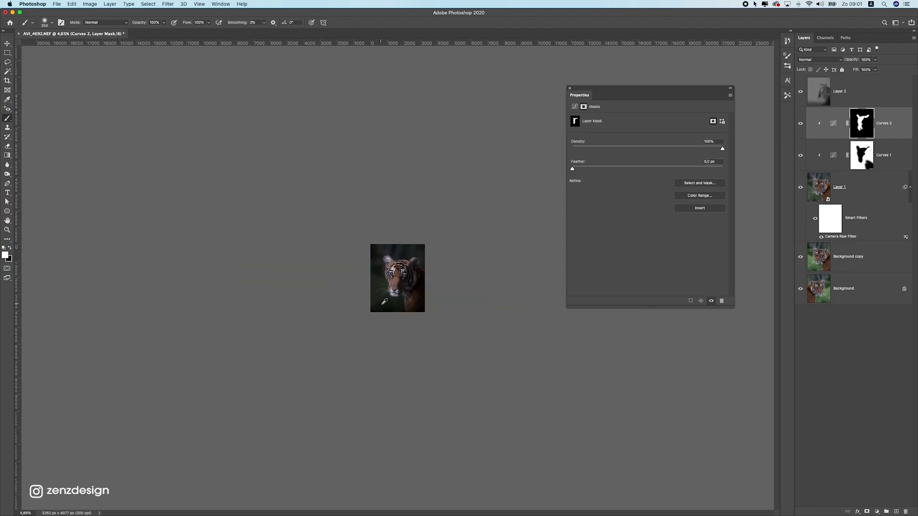
{"action": "scroll", "coordinate": [385, 286], "scroll_direction": "up", "scroll_amount": 9}
{"action": "left_click", "coordinate": [361, 368]}
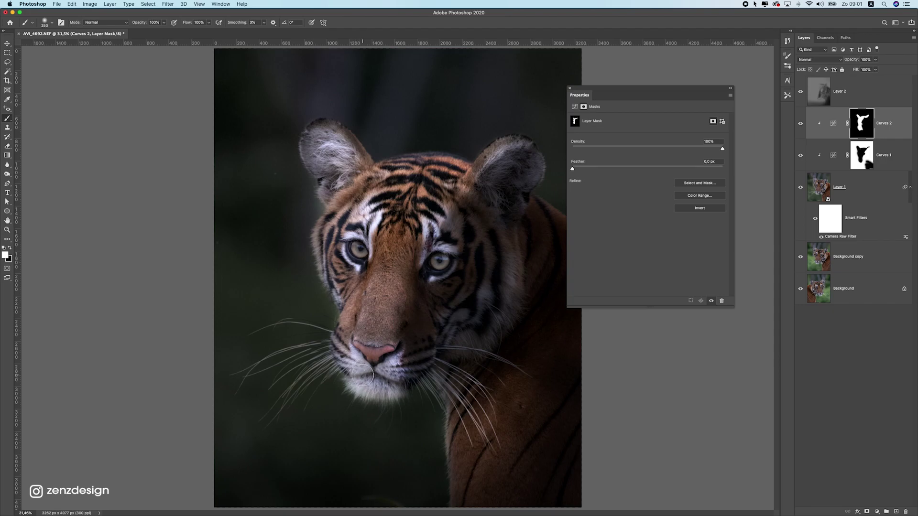
{"action": "mouse_move", "coordinate": [464, 429]}
{"action": "left_mouse_down"}
{"action": "mouse_move", "coordinate": [481, 459]}
{"action": "mouse_move", "coordinate": [474, 429]}
{"action": "mouse_move", "coordinate": [441, 418]}
{"action": "mouse_move", "coordinate": [508, 447]}
{"action": "left_mouse_up"}
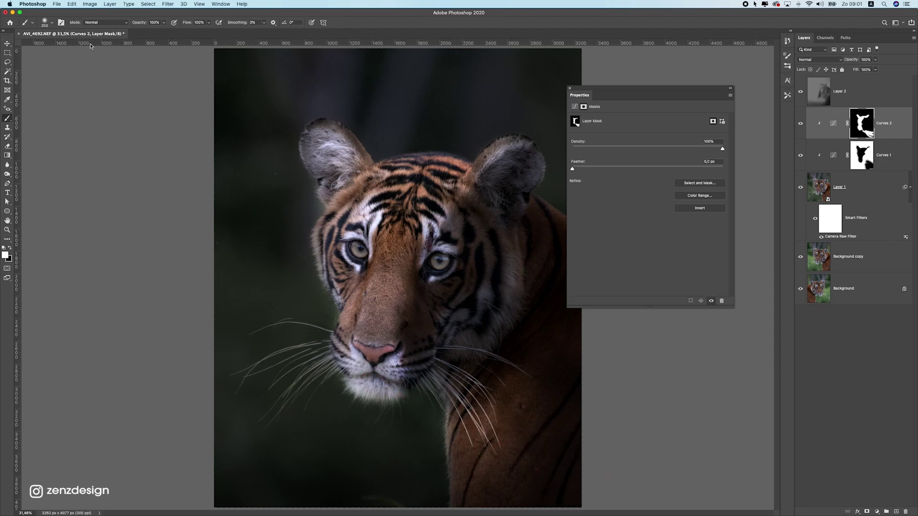
Enlarge the brush to 500 px and paint more white on the Curves 2 mask over the tiger's face and left ear
{"action": "key", "text": "bracketright"}
{"action": "key", "text": "bracketright"}
{"action": "key", "text": "bracketright"}
{"action": "key", "text": "bracketright"}
{"action": "key", "text": "bracketright"}
{"action": "left_click", "coordinate": [343, 143]}
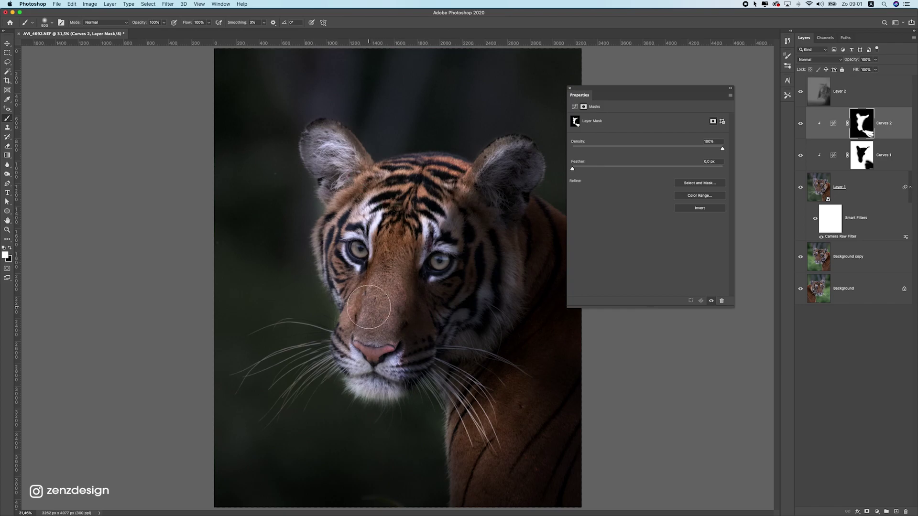
Examine the brightened face at several magnifications, comparing the image with Curves 2 hidden and shown
{"action": "scroll", "coordinate": [376, 288], "scroll_direction": "down", "scroll_amount": 6}
{"action": "scroll", "coordinate": [376, 288], "scroll_direction": "up", "scroll_amount": 6}
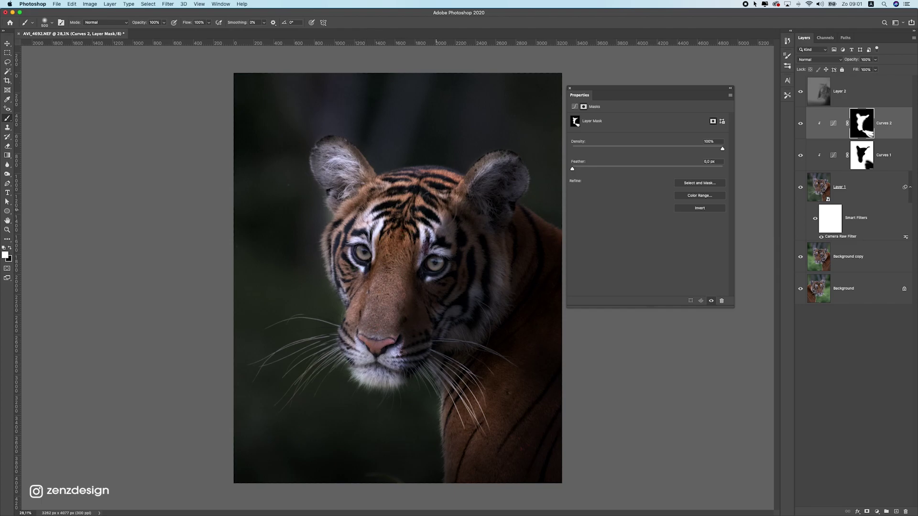
{"action": "left_click", "coordinate": [396, 270]}
{"action": "scroll", "coordinate": [395, 270], "scroll_direction": "down", "scroll_amount": 3}
{"action": "scroll", "coordinate": [395, 270], "scroll_direction": "up", "scroll_amount": 3}
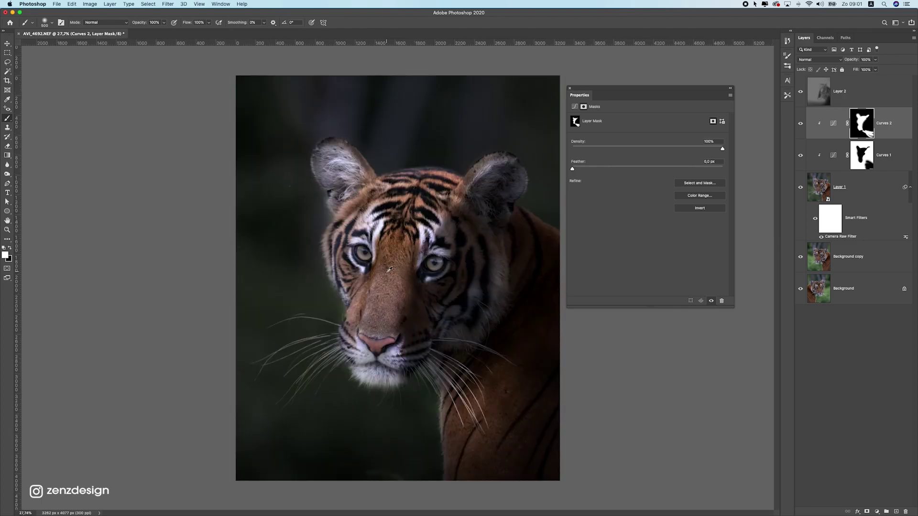
{"action": "scroll", "coordinate": [394, 270], "scroll_direction": "down", "scroll_amount": 6}
{"action": "scroll", "coordinate": [383, 273], "scroll_direction": "up", "scroll_amount": 6}
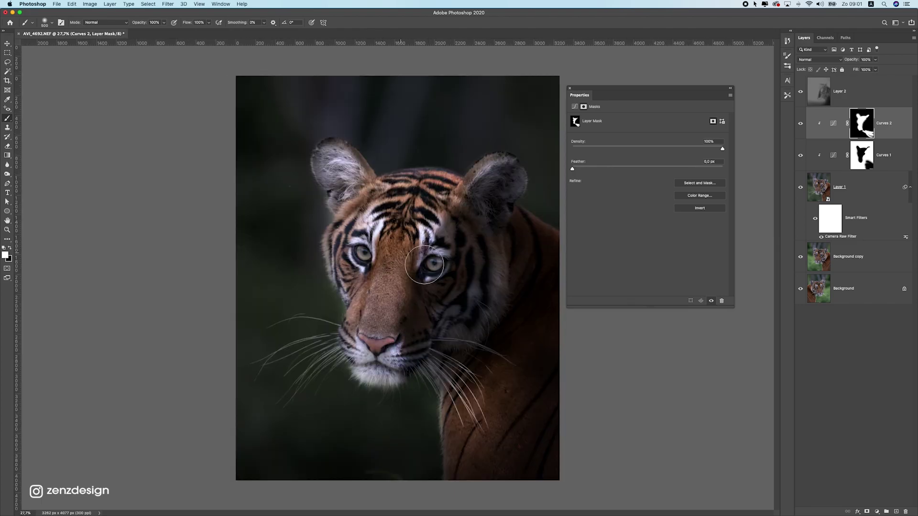
{"action": "left_click", "coordinate": [800, 122]}
{"action": "left_click", "coordinate": [800, 122]}
{"action": "scroll", "coordinate": [409, 270], "scroll_direction": "down", "scroll_amount": 3}
{"action": "scroll", "coordinate": [445, 306], "scroll_direction": "up", "scroll_amount": 3}
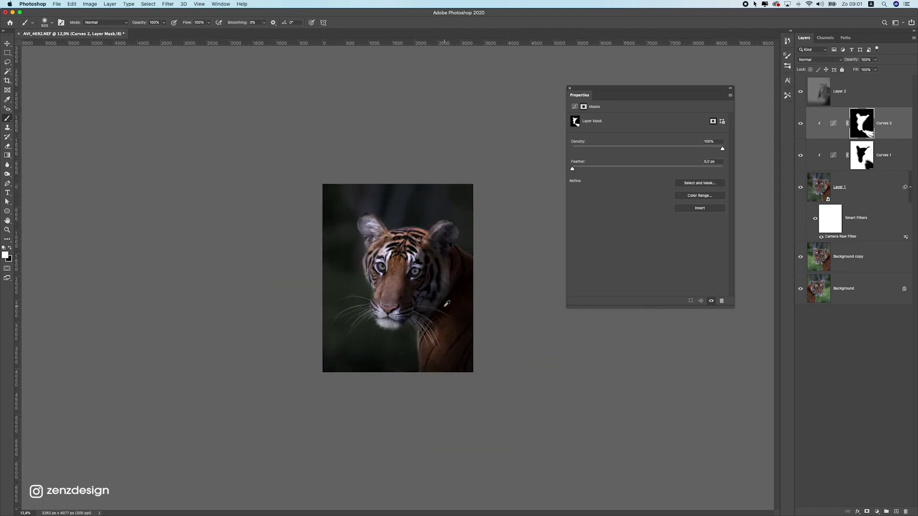
Paint on the Curves 2 mask along the lower edge of the tiger's body and inspect the overall lighting and face
{"action": "mouse_move", "coordinate": [443, 383]}
{"action": "left_mouse_down"}
{"action": "mouse_move", "coordinate": [434, 349]}
{"action": "mouse_move", "coordinate": [464, 373]}
{"action": "left_mouse_up"}
{"action": "scroll", "coordinate": [397, 342], "scroll_direction": "down", "scroll_amount": 5}
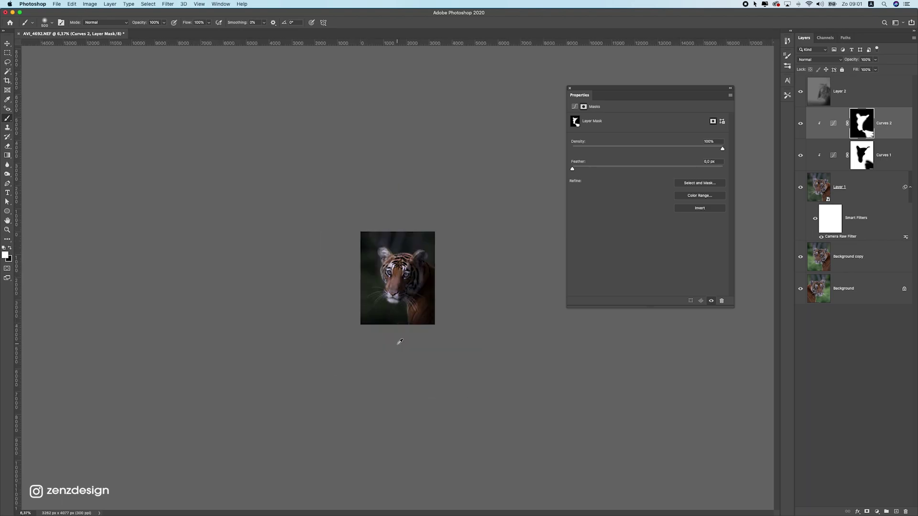
{"action": "scroll", "coordinate": [398, 334], "scroll_direction": "up", "scroll_amount": 8}
{"action": "scroll", "coordinate": [374, 253], "scroll_direction": "up", "scroll_amount": 3}
{"action": "scroll", "coordinate": [397, 249], "scroll_direction": "down", "scroll_amount": 4}
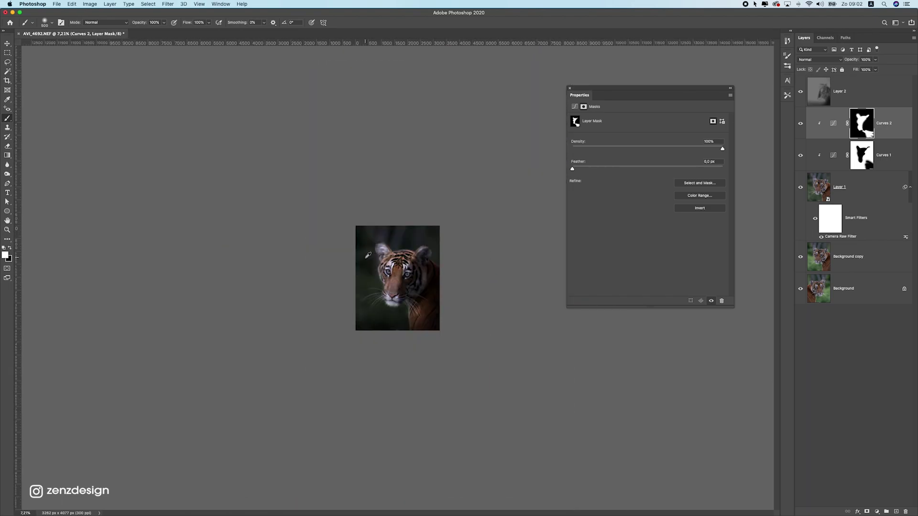
{"action": "scroll", "coordinate": [397, 249], "scroll_direction": "up", "scroll_amount": 3}
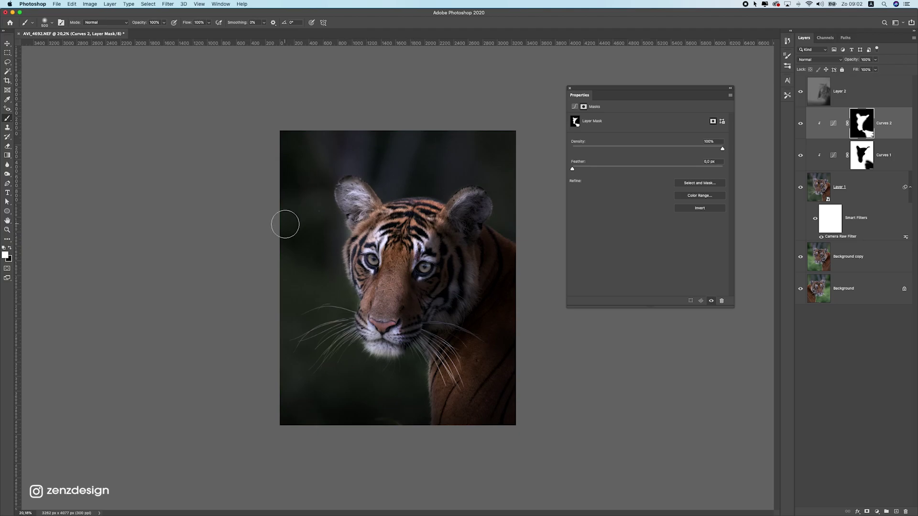
{"action": "scroll", "coordinate": [373, 239], "scroll_direction": "up", "scroll_amount": 1}
{"action": "scroll", "coordinate": [362, 237], "scroll_direction": "up", "scroll_amount": 3}
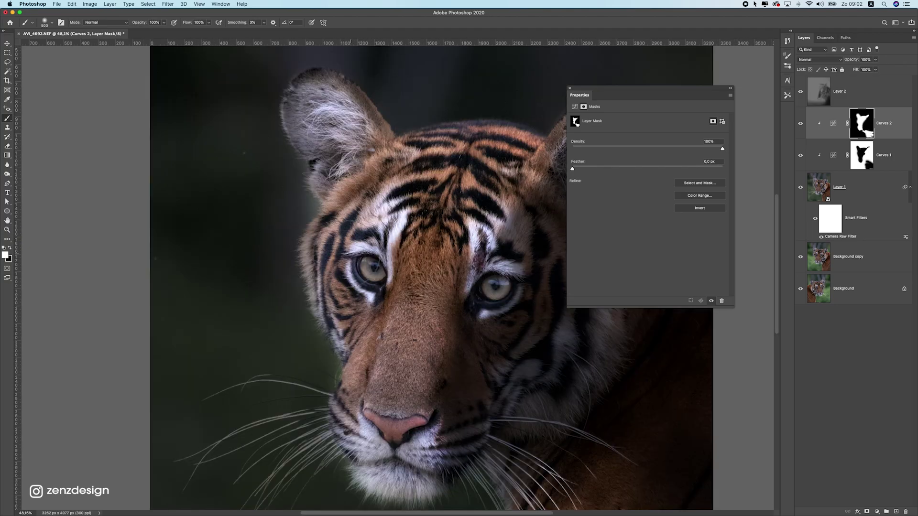
Target the Curves 1 mask with white paint and undo the trial strokes in the background beside the tiger's cheek
{"action": "left_click", "coordinate": [5, 248]}
{"action": "left_click", "coordinate": [861, 155]}
{"action": "left_click_drag", "start_coordinate": [317, 212], "coordinate": [282, 231]}
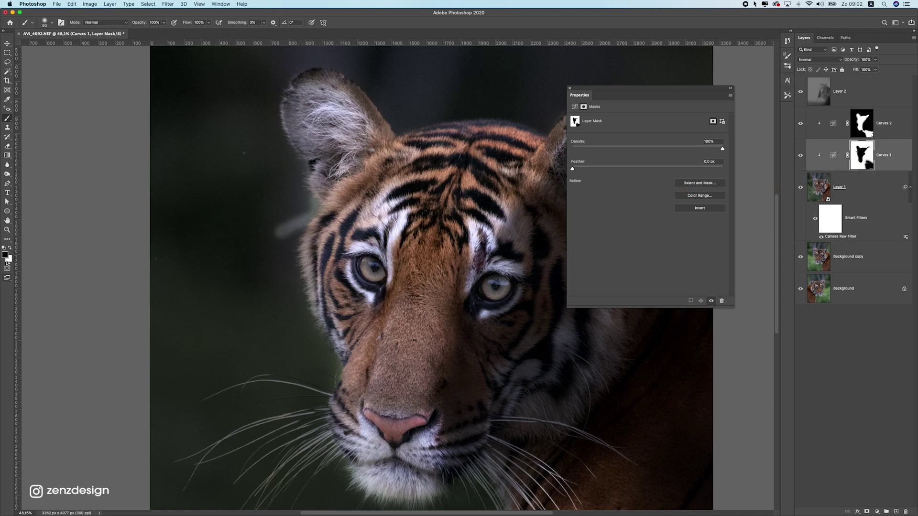
{"action": "key", "text": "super+z"}
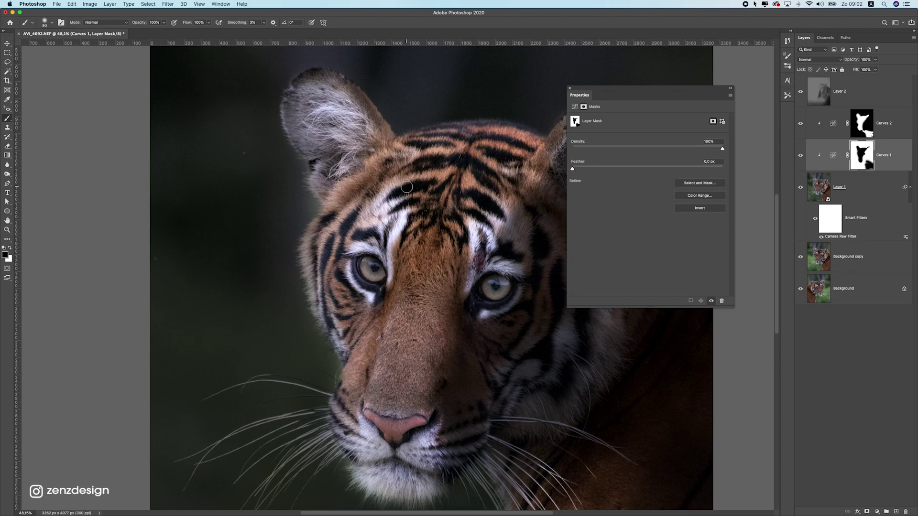
{"action": "left_click", "coordinate": [10, 248]}
{"action": "mouse_move", "coordinate": [319, 194]}
{"action": "left_mouse_down"}
{"action": "mouse_move", "coordinate": [310, 213]}
{"action": "mouse_move", "coordinate": [314, 198]}
{"action": "mouse_move", "coordinate": [318, 211]}
{"action": "mouse_move", "coordinate": [270, 248]}
{"action": "left_mouse_up"}
{"action": "key", "text": "super+z"}
{"action": "key", "text": "super+z"}
Paint white on the Curves 1 mask over the background along the outer edge of the tiger's ear, cheek and head
{"action": "mouse_move", "coordinate": [302, 189]}
{"action": "left_mouse_down"}
{"action": "mouse_move", "coordinate": [315, 210]}
{"action": "mouse_move", "coordinate": [271, 255]}
{"action": "left_mouse_up"}
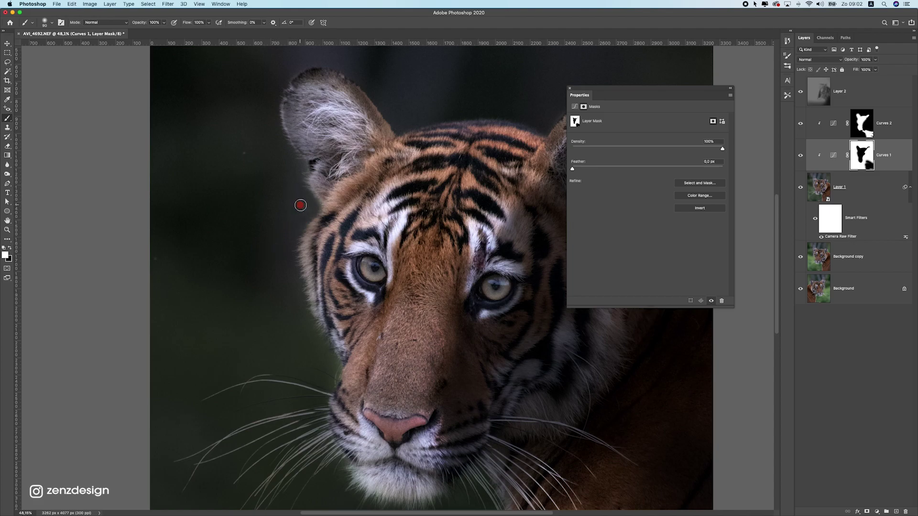
{"action": "mouse_move", "coordinate": [298, 168]}
{"action": "left_mouse_down"}
{"action": "mouse_move", "coordinate": [288, 165]}
{"action": "mouse_move", "coordinate": [287, 196]}
{"action": "mouse_move", "coordinate": [295, 199]}
{"action": "left_mouse_up"}
{"action": "mouse_move", "coordinate": [266, 92]}
{"action": "left_mouse_down"}
{"action": "mouse_move", "coordinate": [303, 329]}
{"action": "mouse_move", "coordinate": [335, 373]}
{"action": "left_mouse_up"}
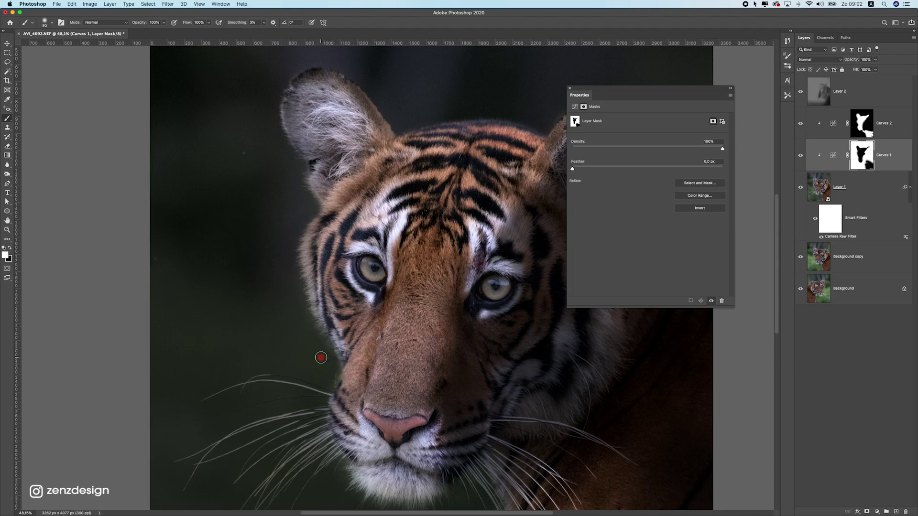
{"action": "scroll", "coordinate": [277, 300], "scroll_direction": "up", "scroll_amount": 3}
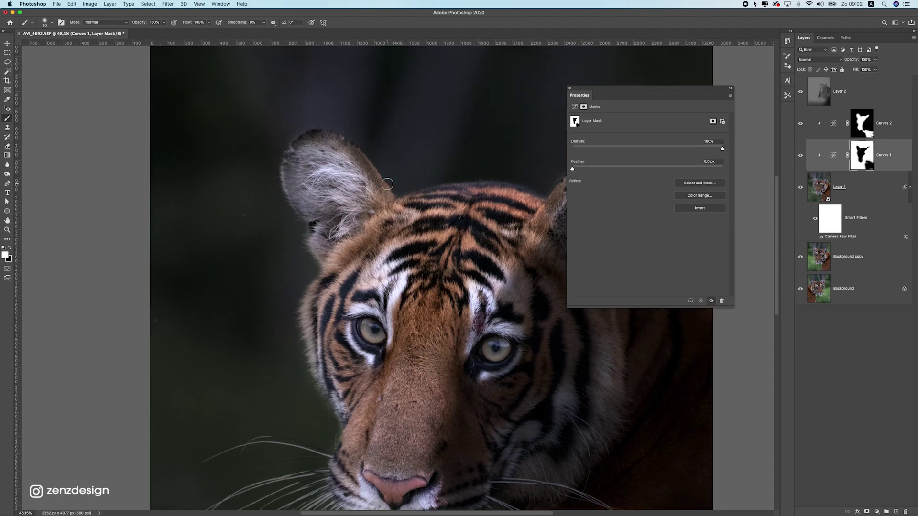
{"action": "mouse_move", "coordinate": [387, 184]}
{"action": "left_mouse_down"}
{"action": "mouse_move", "coordinate": [345, 117]}
{"action": "mouse_move", "coordinate": [440, 160]}
{"action": "mouse_move", "coordinate": [330, 118]}
{"action": "mouse_move", "coordinate": [270, 133]}
{"action": "mouse_move", "coordinate": [260, 167]}
{"action": "mouse_move", "coordinate": [280, 143]}
{"action": "mouse_move", "coordinate": [246, 191]}
{"action": "left_mouse_up"}
{"action": "scroll", "coordinate": [287, 321], "scroll_direction": "down", "scroll_amount": 8}
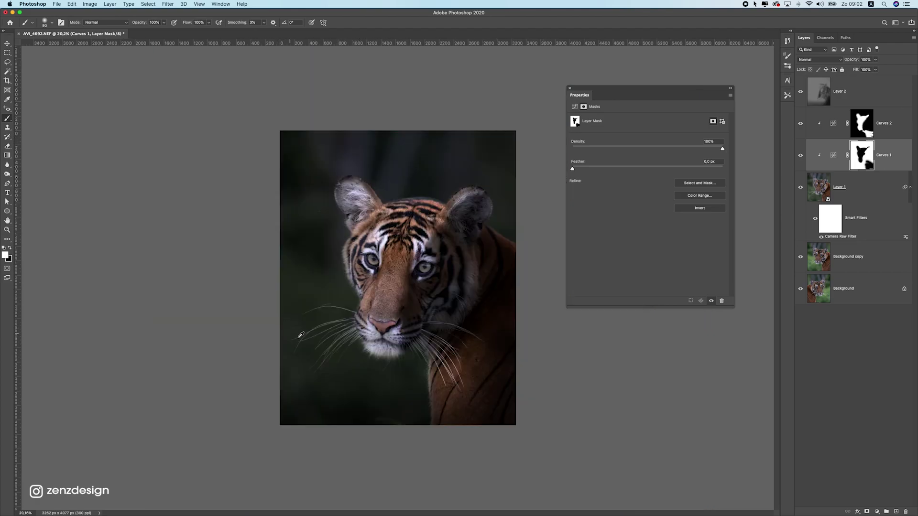
{"action": "scroll", "coordinate": [412, 304], "scroll_direction": "up", "scroll_amount": 6}
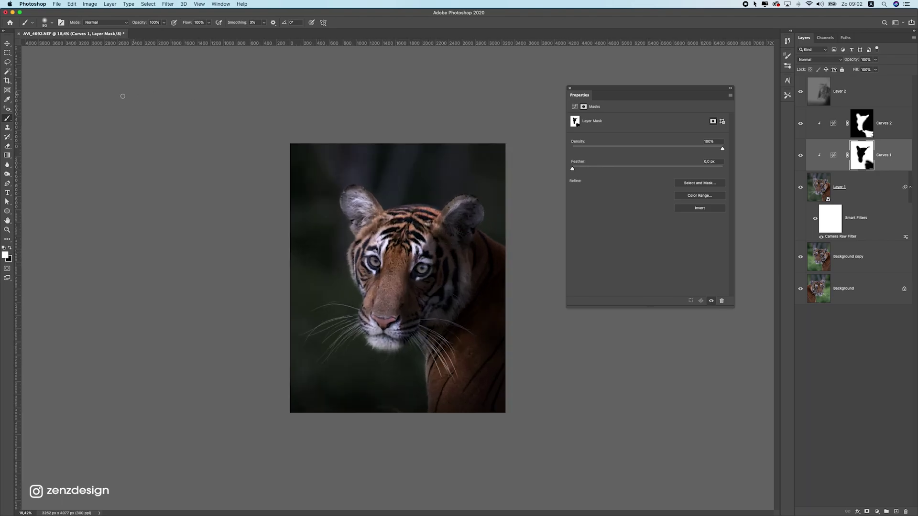
Stamp all visible layers into a new merged layer above Layer 2
{"action": "left_click", "coordinate": [7, 43]}
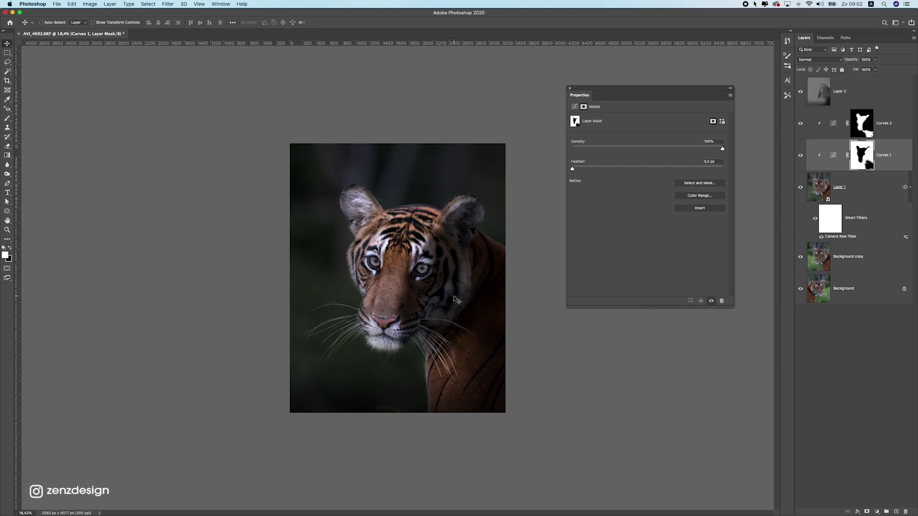
{"action": "scroll", "coordinate": [447, 333], "scroll_direction": "down", "scroll_amount": 3}
{"action": "scroll", "coordinate": [448, 333], "scroll_direction": "up", "scroll_amount": 3}
{"action": "left_click", "coordinate": [859, 102]}
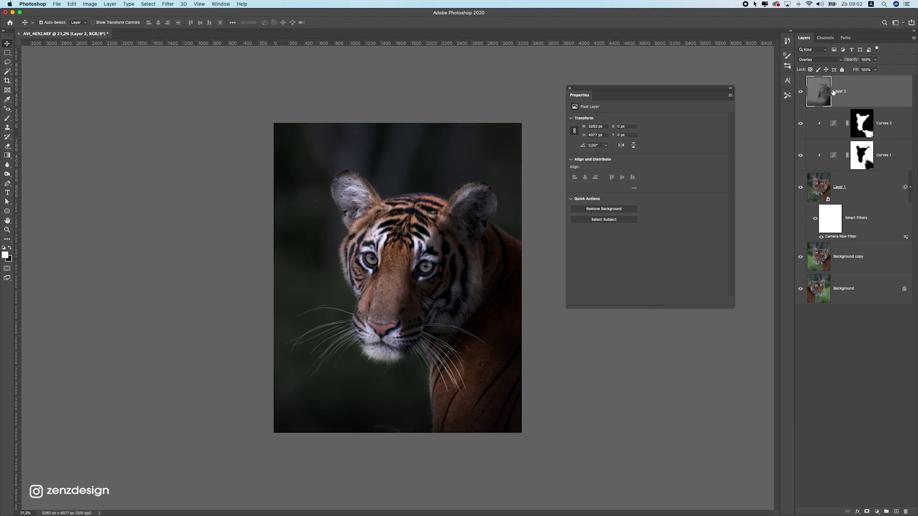
{"action": "key", "text": "super+alt+shift+e"}
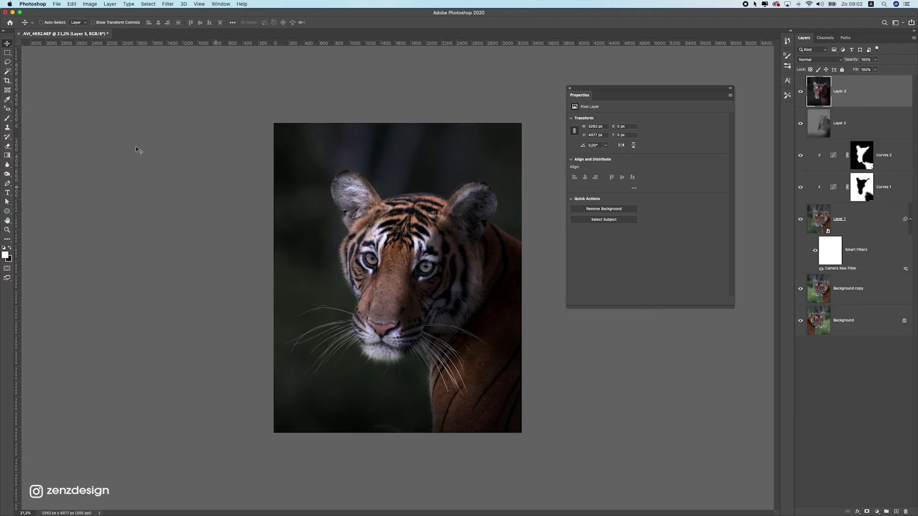
Undo the accidental shift of the merged layer and convert that layer to a smart object
{"action": "left_click_drag", "start_coordinate": [421, 190], "coordinate": [396, 165]}
{"action": "key", "text": "super+z"}
{"action": "left_click", "coordinate": [799, 92]}
{"action": "left_click", "coordinate": [798, 92]}
{"action": "right_click", "coordinate": [867, 92]}
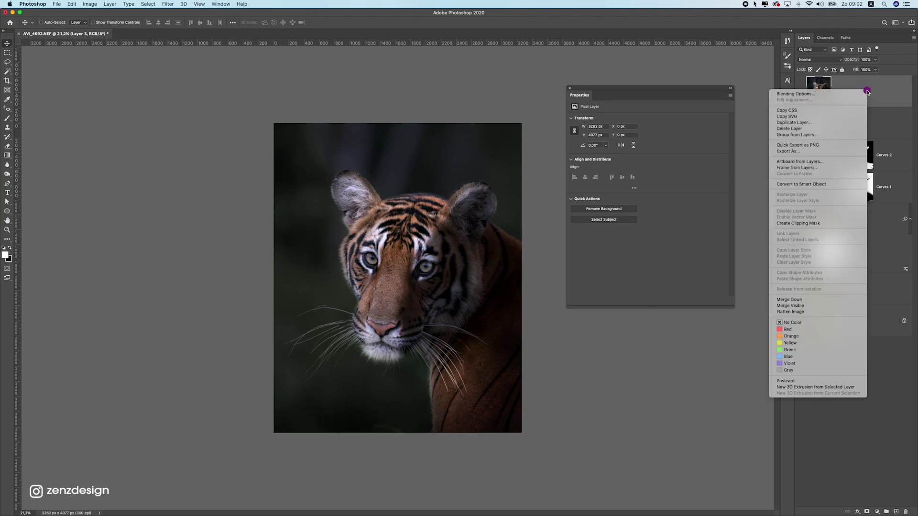
{"action": "left_click", "coordinate": [819, 185]}
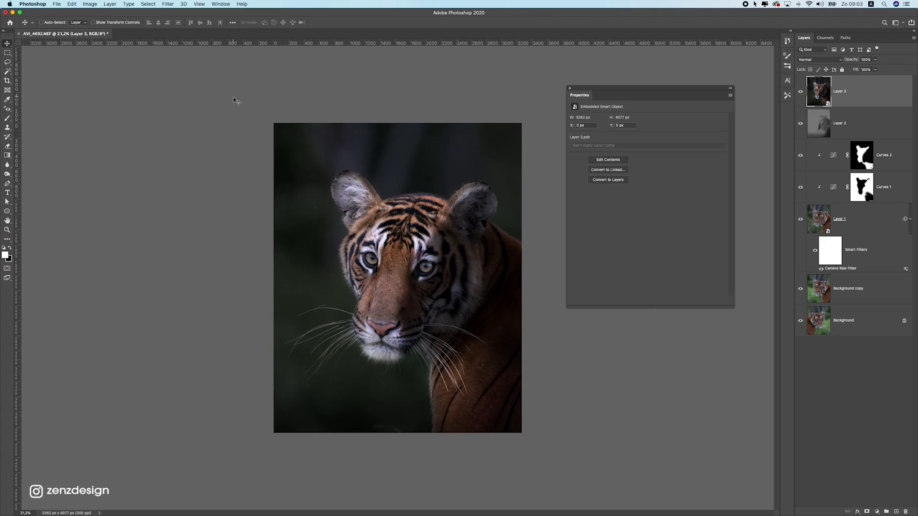
Open the Camera Raw filter on the merged smart object and show its Basic adjustments
{"action": "left_click", "coordinate": [147, 3]}
{"action": "left_click", "coordinate": [167, 4]}
{"action": "left_click", "coordinate": [150, 3]}
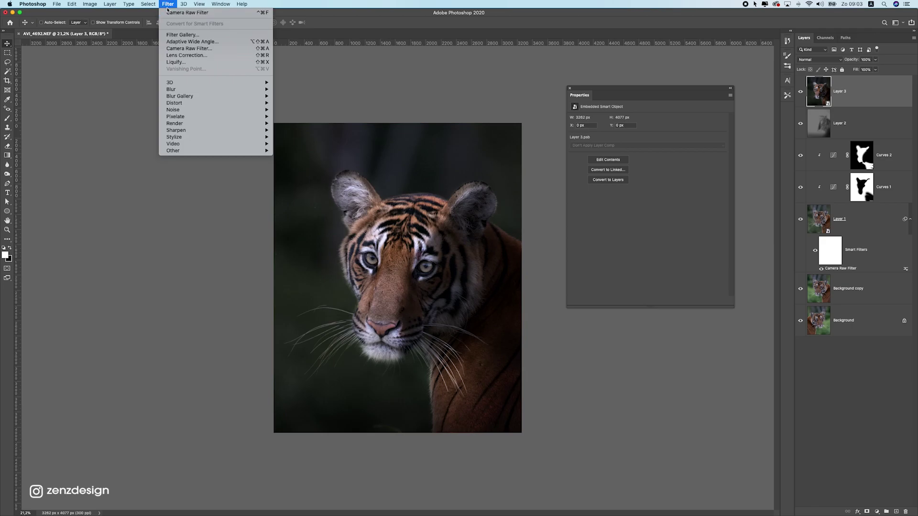
{"action": "left_click", "coordinate": [177, 49]}
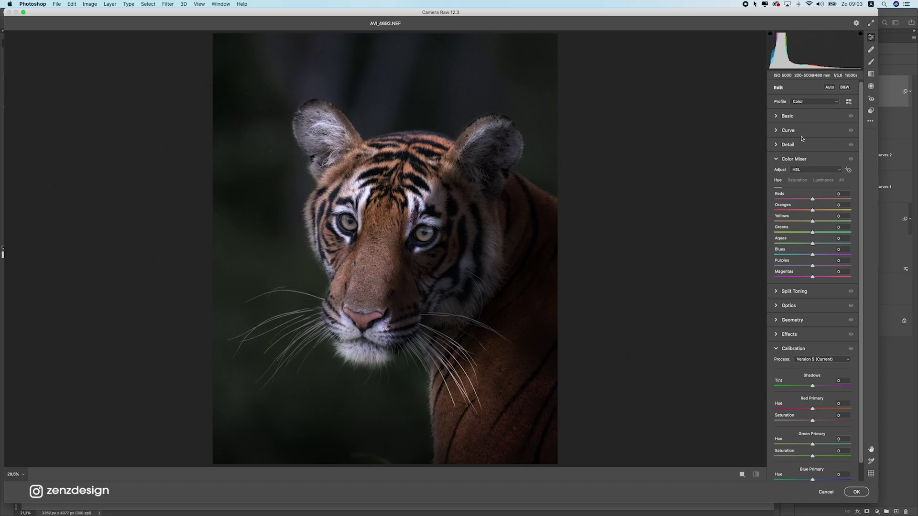
{"action": "left_click", "coordinate": [794, 159]}
{"action": "left_click", "coordinate": [788, 115]}
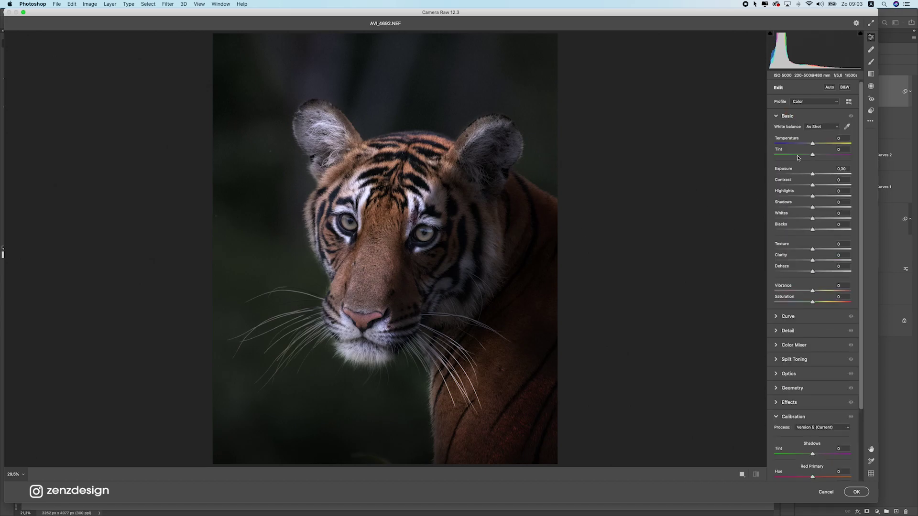
Keep Exposure at 0 and set Contrast to +5, Highlights to +7, Shadows to -25 and Blacks to +10
{"action": "left_click_drag", "start_coordinate": [809, 173], "coordinate": [817, 175]}
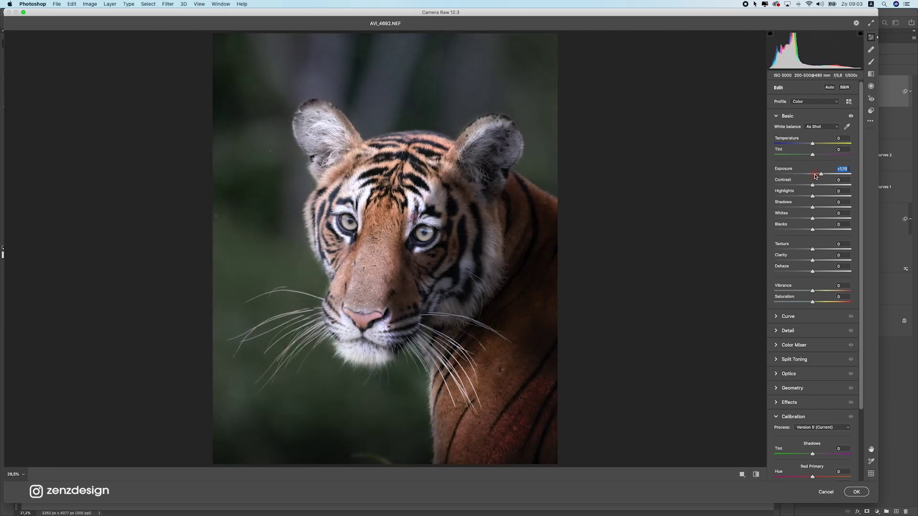
{"action": "double_click", "coordinate": [816, 175]}
{"action": "left_click", "coordinate": [813, 185]}
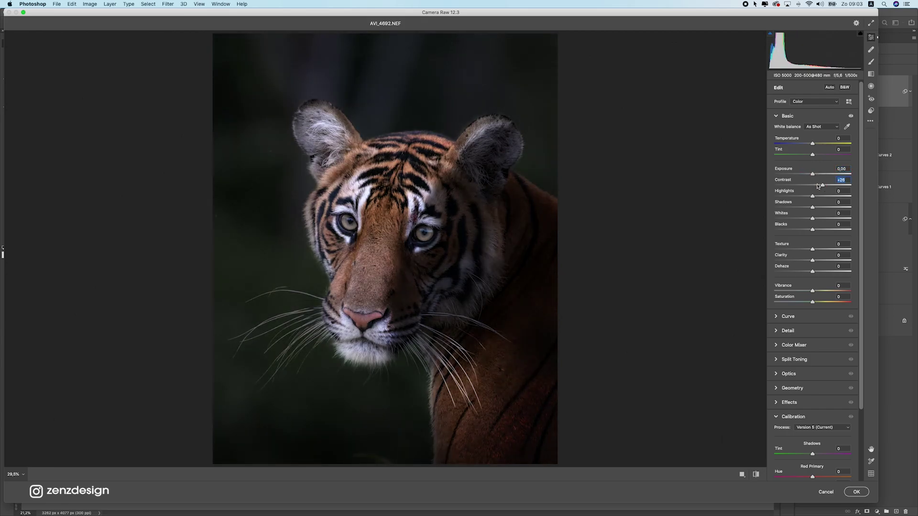
{"action": "left_click_drag", "start_coordinate": [814, 185], "coordinate": [816, 186]}
{"action": "left_click_drag", "start_coordinate": [812, 197], "coordinate": [831, 258]}
{"action": "key", "text": "super+z"}
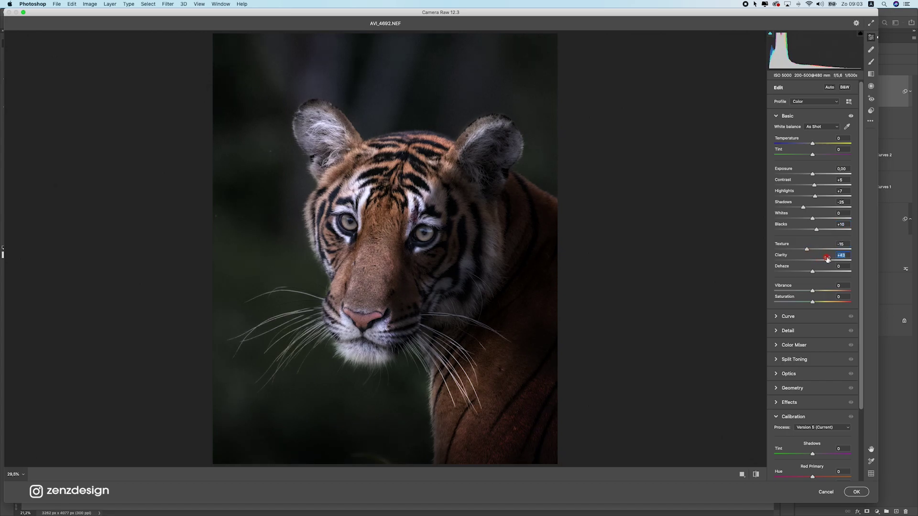
Set Texture to -7, Clarity to +23, Dehaze to +19 and Vibrance to -13, and lower Saturation slightly
{"action": "left_click_drag", "start_coordinate": [829, 261], "coordinate": [808, 288]}
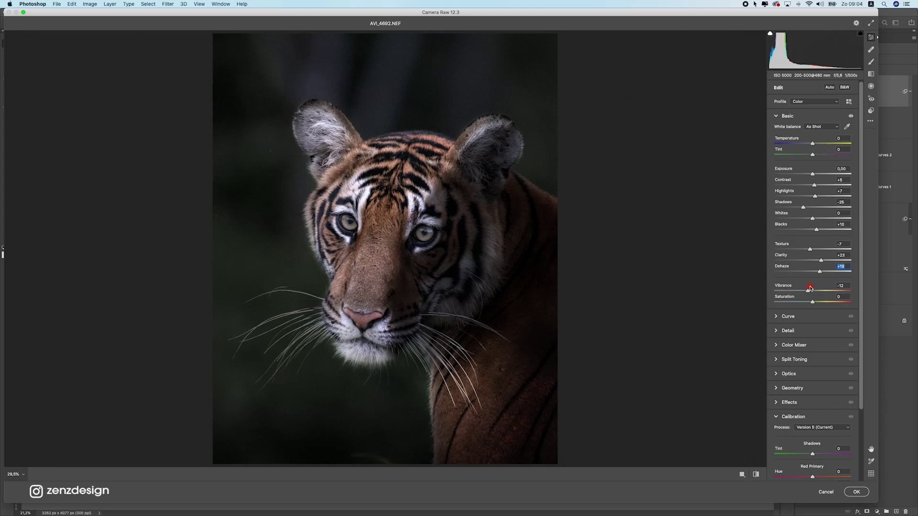
{"action": "left_click_drag", "start_coordinate": [809, 288], "coordinate": [815, 304]}
{"action": "double_click", "coordinate": [814, 303]}
{"action": "left_click", "coordinate": [789, 323]}
{"action": "left_click", "coordinate": [791, 319]}
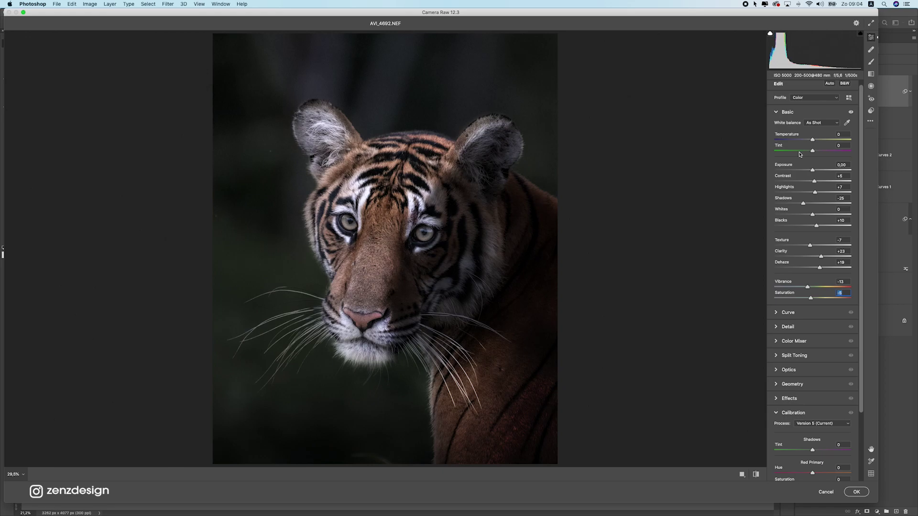
Set the Color Mixer hue to +2 for Yellows and -45 for Greens, and reset the Blues hue to 0
{"action": "left_click", "coordinate": [784, 113]}
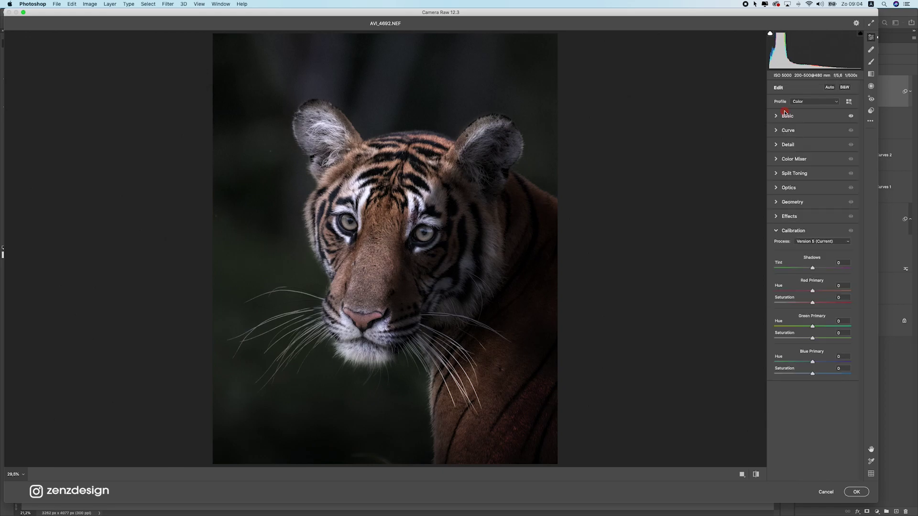
{"action": "left_click", "coordinate": [794, 159]}
{"action": "left_click_drag", "start_coordinate": [812, 199], "coordinate": [775, 252]}
{"action": "double_click", "coordinate": [784, 196]}
{"action": "double_click", "coordinate": [777, 207]}
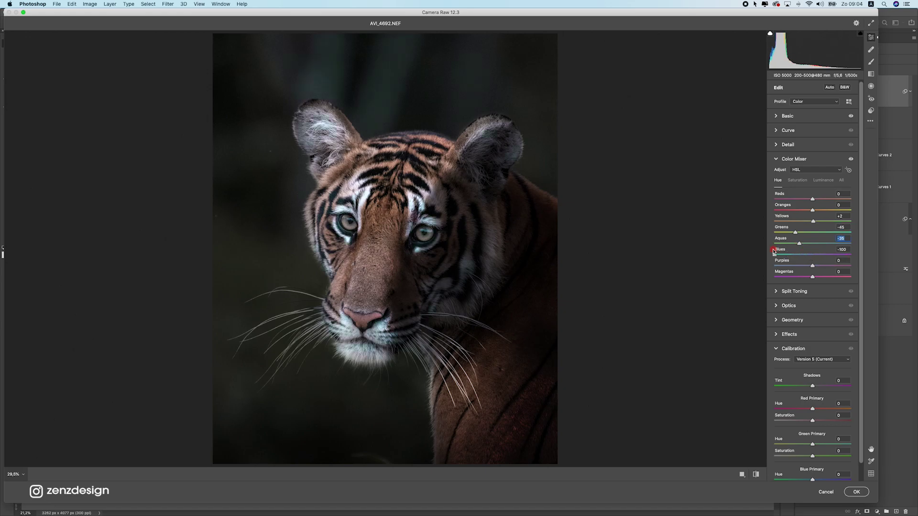
{"action": "double_click", "coordinate": [774, 252]}
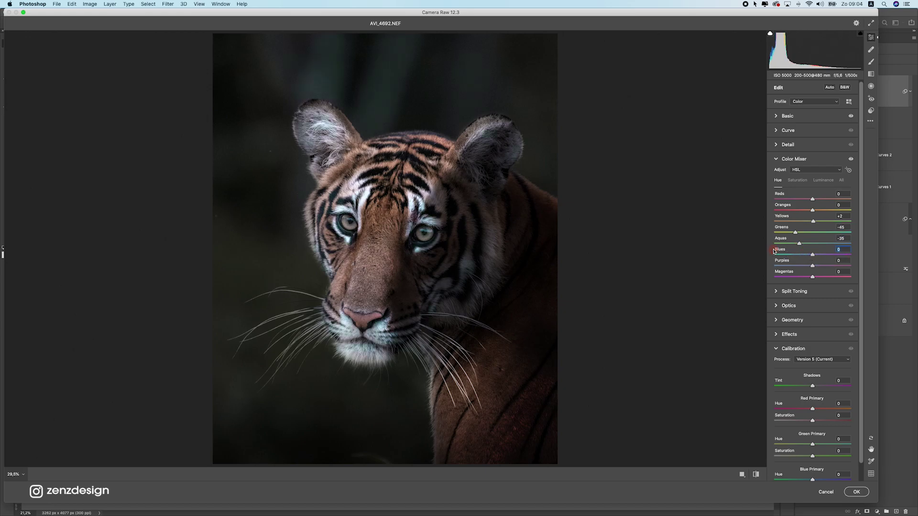
Set the Color Mixer saturation of Greens to -73, keep Yellows at 0, and check the tiger's face up close
{"action": "left_click", "coordinate": [794, 180]}
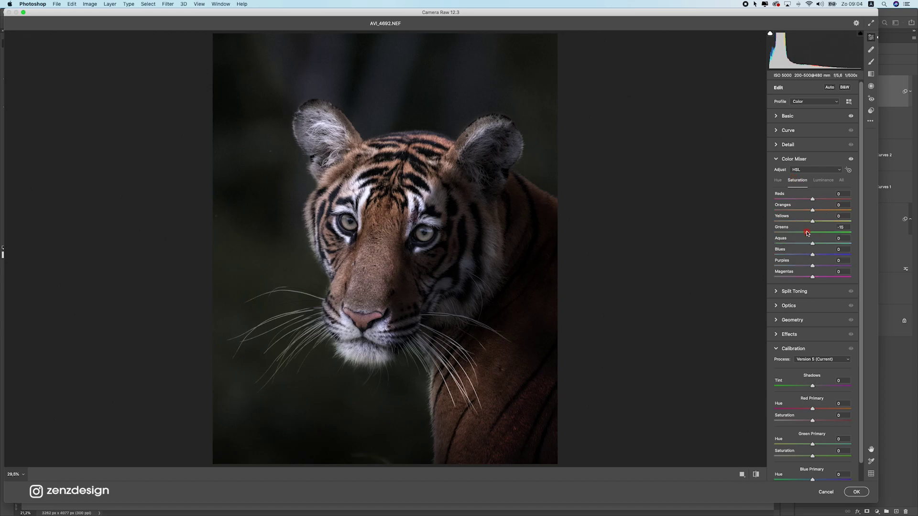
{"action": "left_click_drag", "start_coordinate": [807, 233], "coordinate": [792, 232]}
{"action": "left_click_drag", "start_coordinate": [812, 221], "coordinate": [767, 219]}
{"action": "double_click", "coordinate": [850, 221]}
{"action": "left_click", "coordinate": [483, 289], "text": "alt"}
{"action": "left_click", "coordinate": [371, 289]}
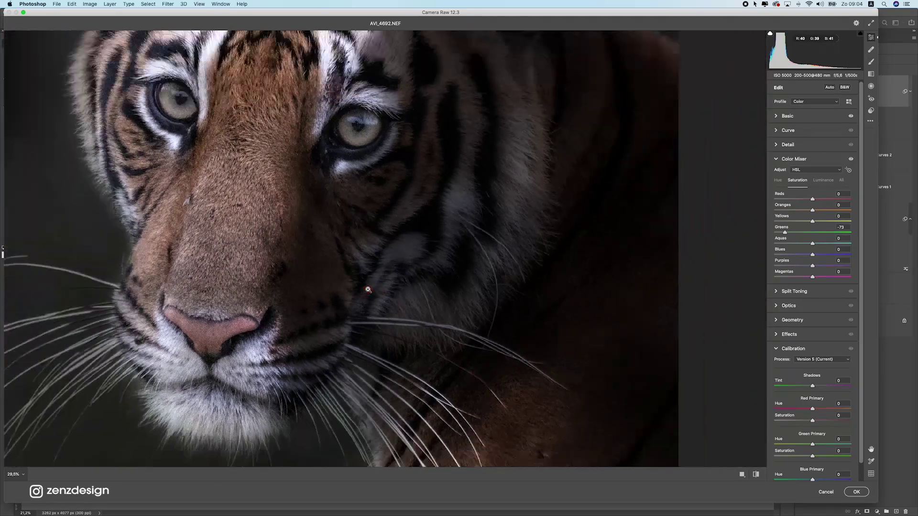
Try raising and lowering the Oranges luminance in the Color Mixer
{"action": "left_click", "coordinate": [824, 180]}
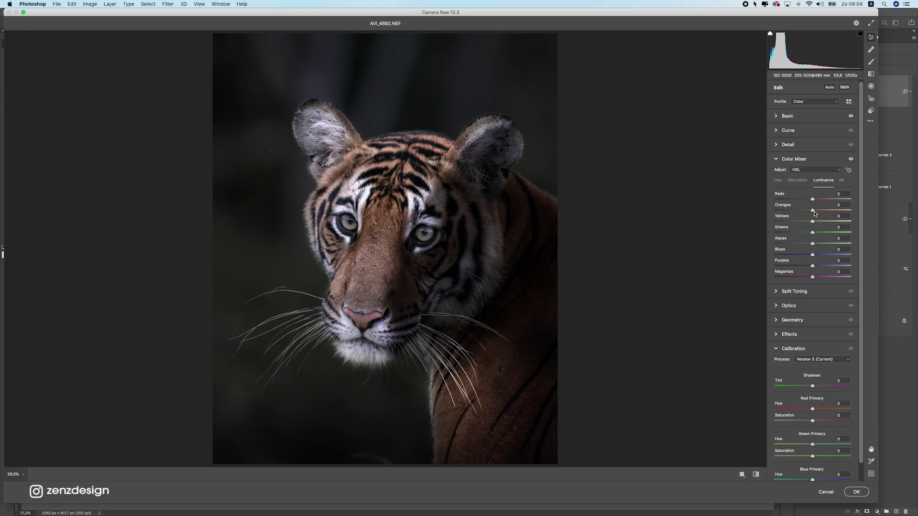
{"action": "left_click_drag", "start_coordinate": [813, 210], "coordinate": [836, 210]}
{"action": "double_click", "coordinate": [832, 210]}
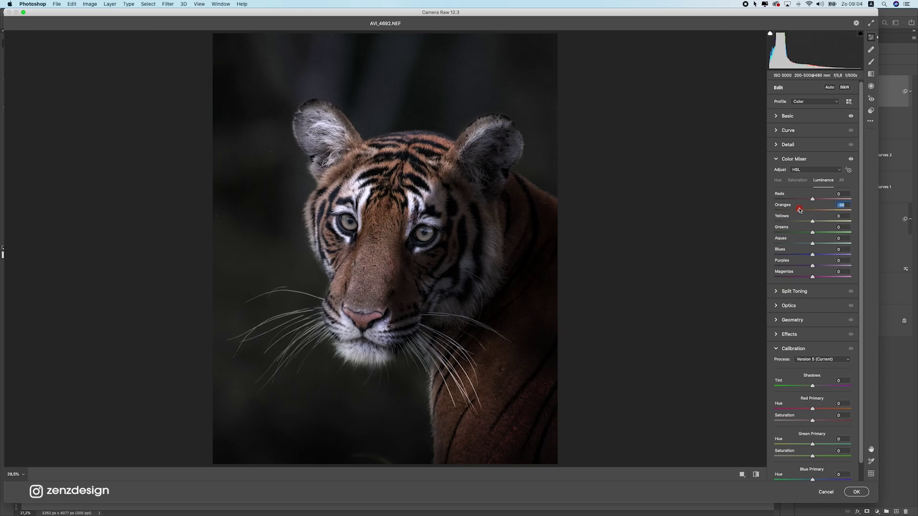
{"action": "double_click", "coordinate": [799, 210]}
Darken the image corners with a strong negative Optics vignette
{"action": "scroll", "coordinate": [812, 288], "scroll_direction": "down", "scroll_amount": 1}
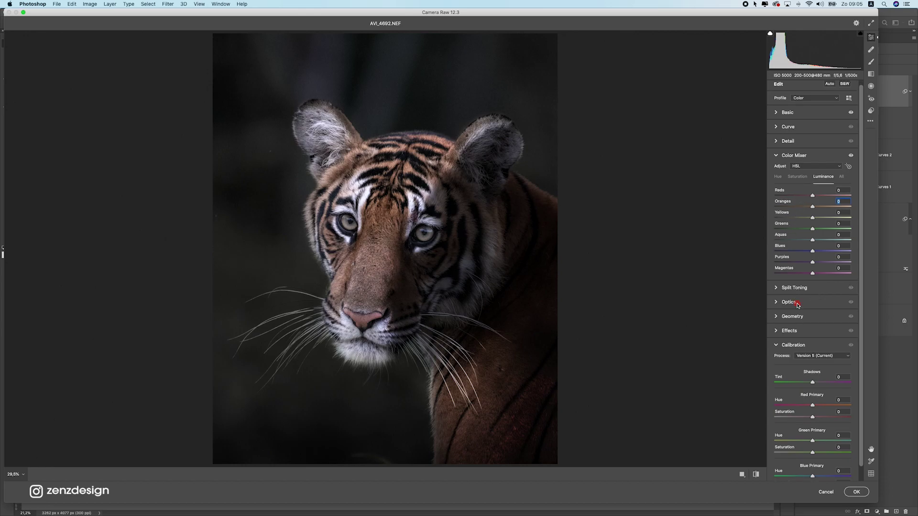
{"action": "left_click", "coordinate": [797, 303]}
{"action": "left_click", "coordinate": [795, 288]}
{"action": "scroll", "coordinate": [801, 406], "scroll_direction": "down", "scroll_amount": 5}
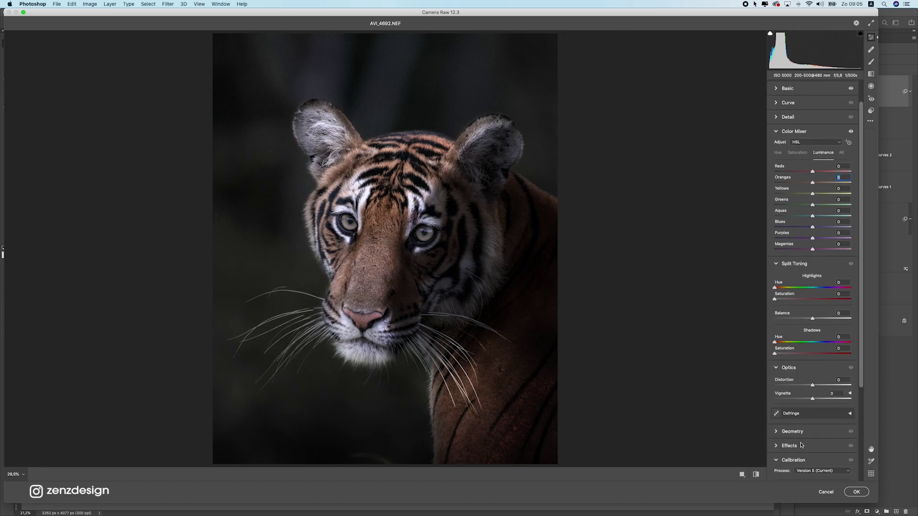
{"action": "left_click", "coordinate": [801, 431]}
{"action": "scroll", "coordinate": [801, 438], "scroll_direction": "down", "scroll_amount": 10}
{"action": "scroll", "coordinate": [792, 307], "scroll_direction": "down", "scroll_amount": 1}
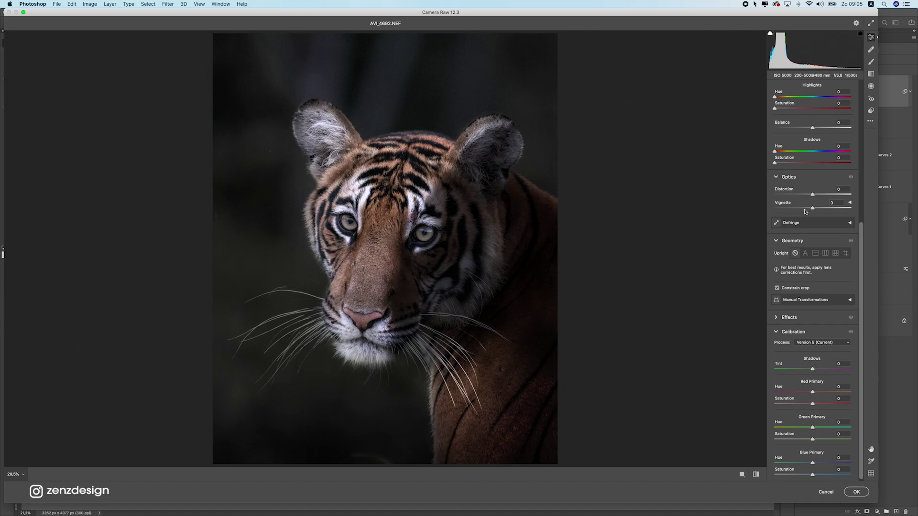
{"action": "left_click_drag", "start_coordinate": [810, 208], "coordinate": [706, 200]}
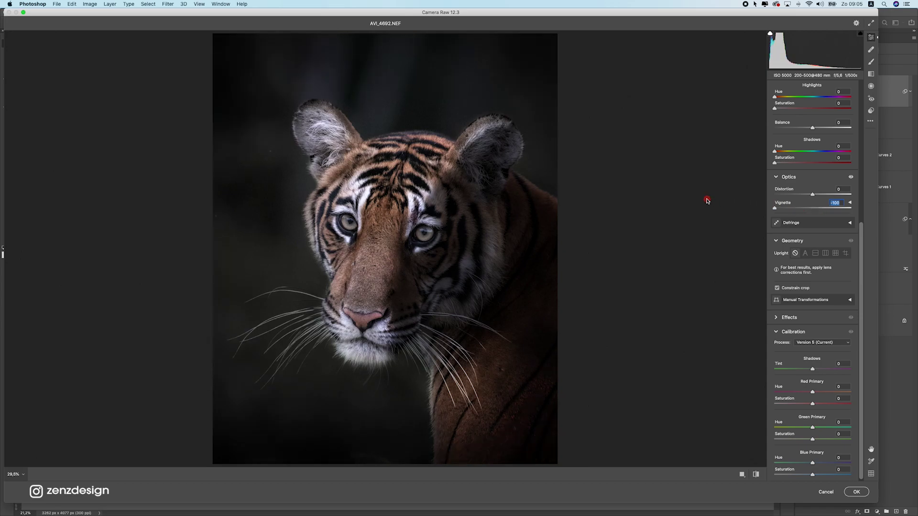
{"action": "left_click_drag", "start_coordinate": [774, 208], "coordinate": [790, 223]}
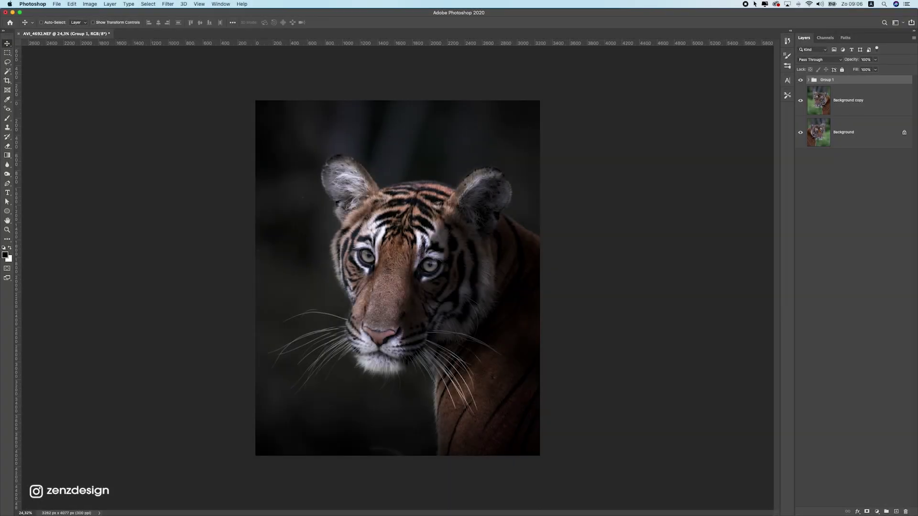
Add a new layer above Group 1 and fill it with gray
{"action": "left_click", "coordinate": [896, 512]}
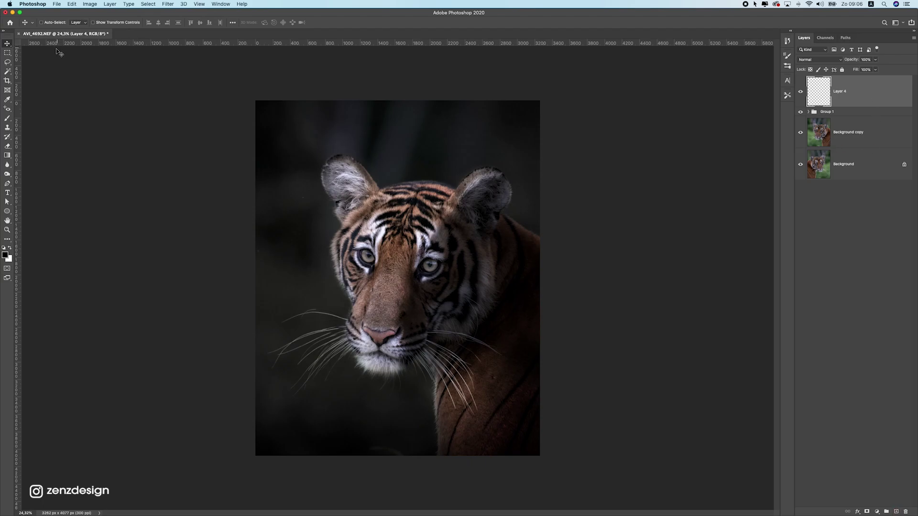
{"action": "left_click", "coordinate": [54, 4]}
{"action": "mouse_move", "coordinate": [72, 4]}
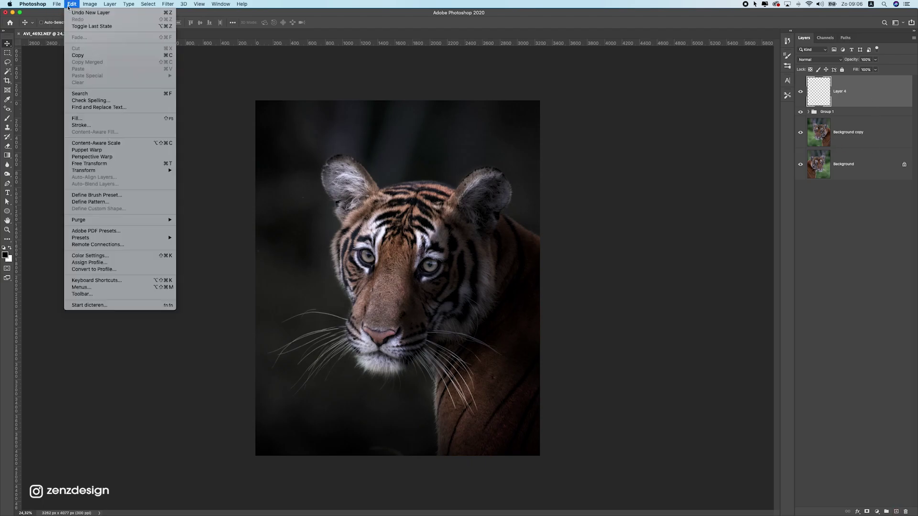
{"action": "left_click", "coordinate": [110, 119]}
{"action": "left_click", "coordinate": [425, 107]}
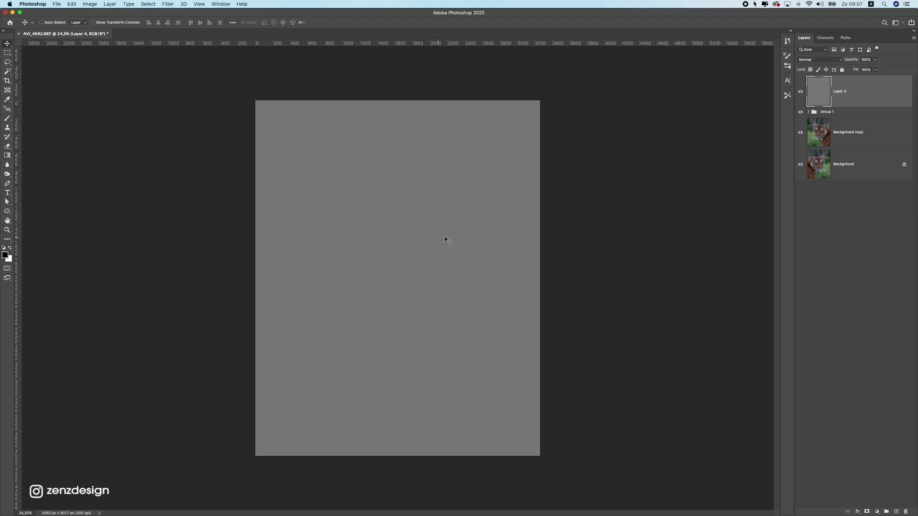
Set the gray Layer 4's blend mode to Overlay and switch to the Dodge tool
{"action": "left_click", "coordinate": [820, 60]}
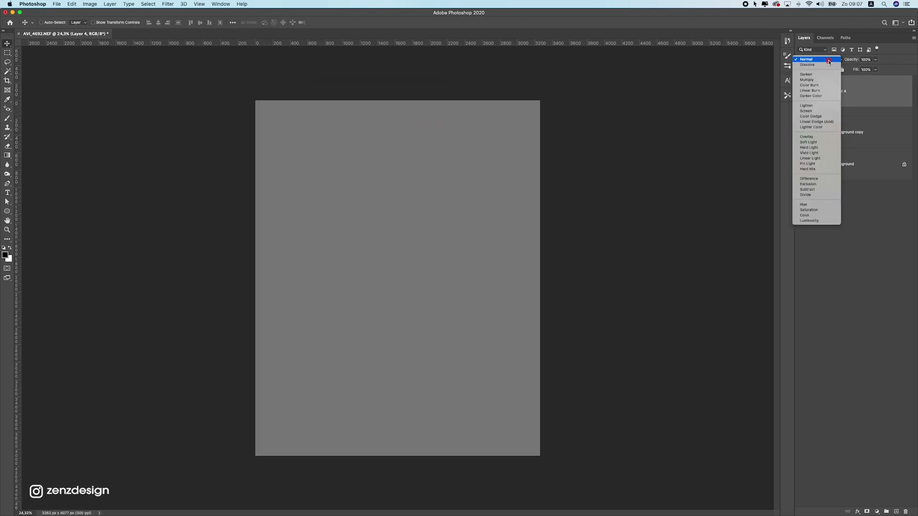
{"action": "left_click", "coordinate": [813, 136]}
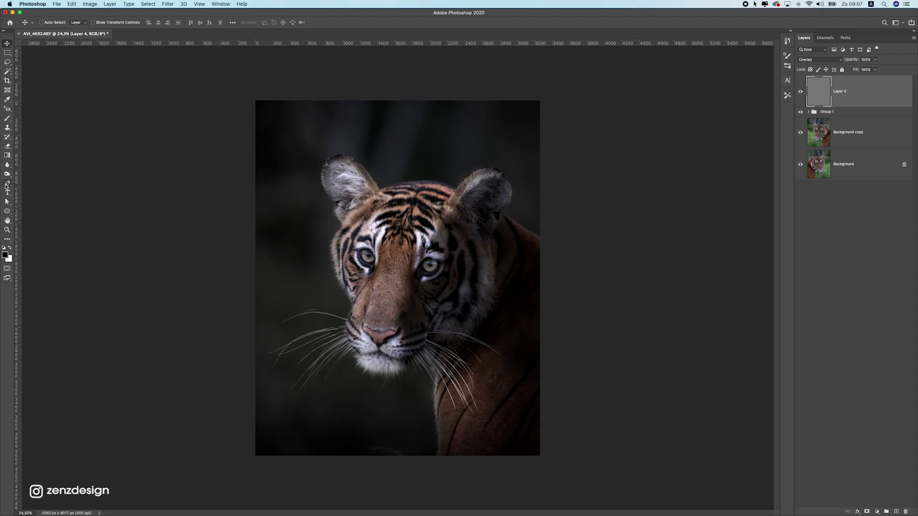
{"action": "left_click", "coordinate": [7, 174]}
{"action": "left_click", "coordinate": [41, 174]}
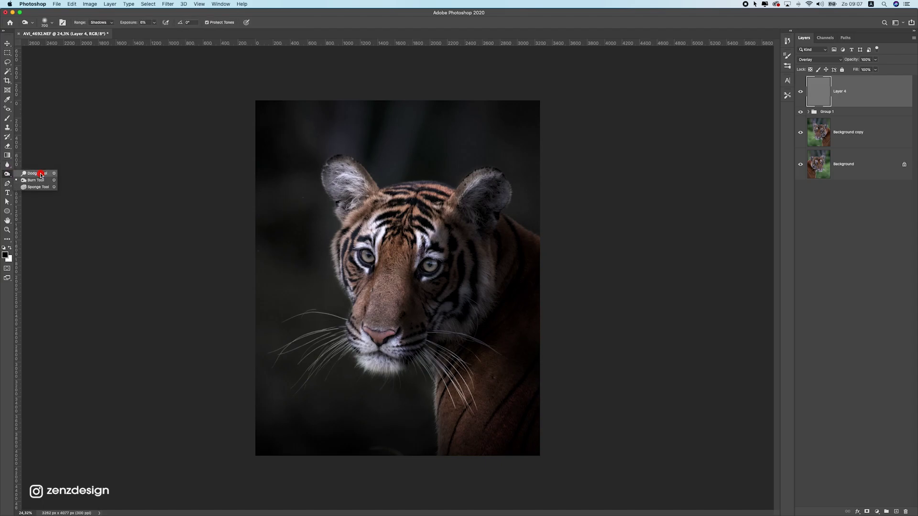
Brighten the irises of both tiger eyes with a small soft Dodge brush on Midtones at 54% exposure
{"action": "scroll", "coordinate": [402, 257], "scroll_direction": "up", "scroll_amount": 5}
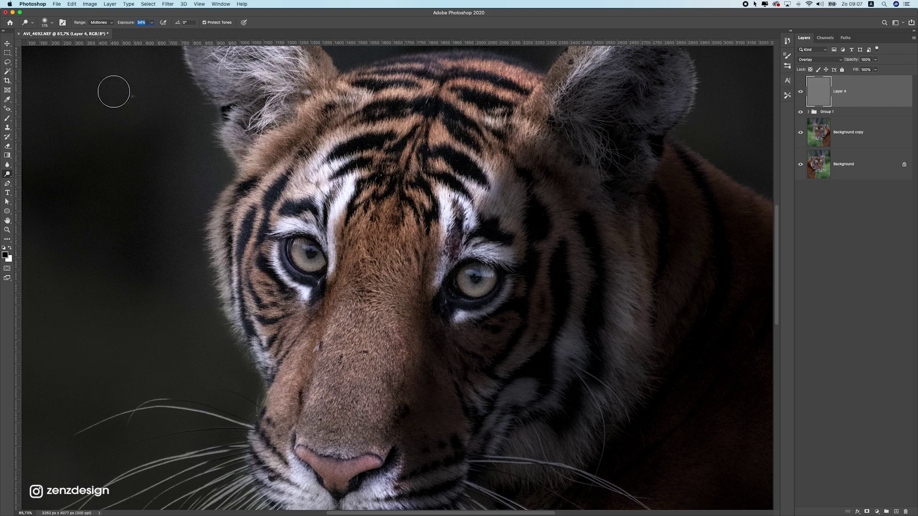
{"action": "left_click", "coordinate": [45, 22]}
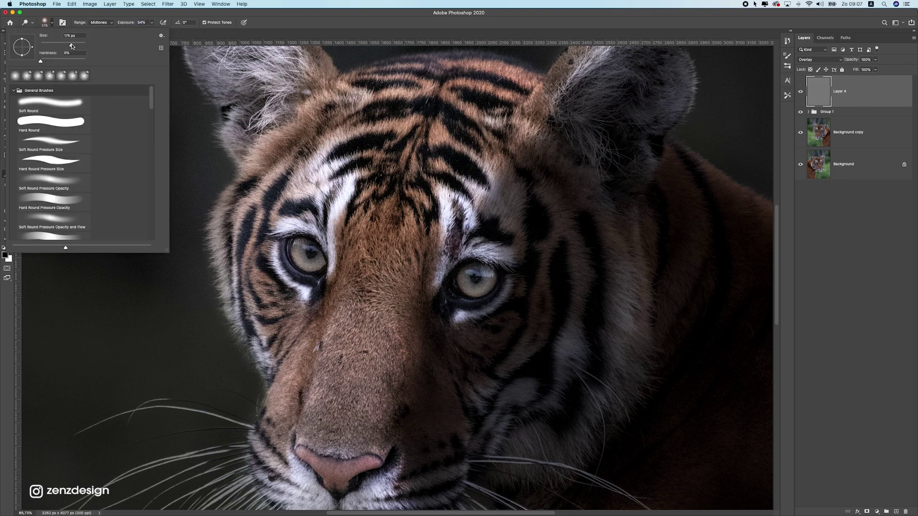
{"action": "left_click_drag", "start_coordinate": [69, 46], "coordinate": [69, 46]}
{"action": "left_click", "coordinate": [136, 15]}
{"action": "left_click", "coordinate": [310, 263]}
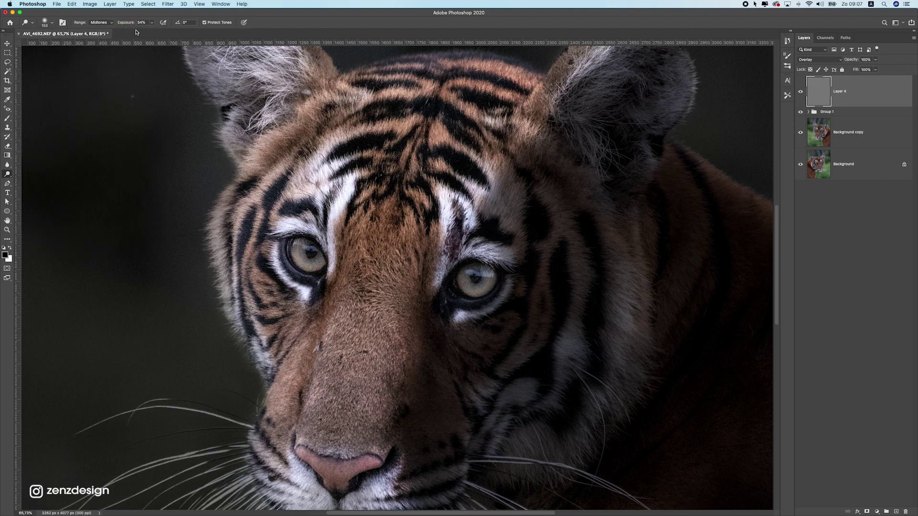
{"action": "left_click", "coordinate": [45, 22]}
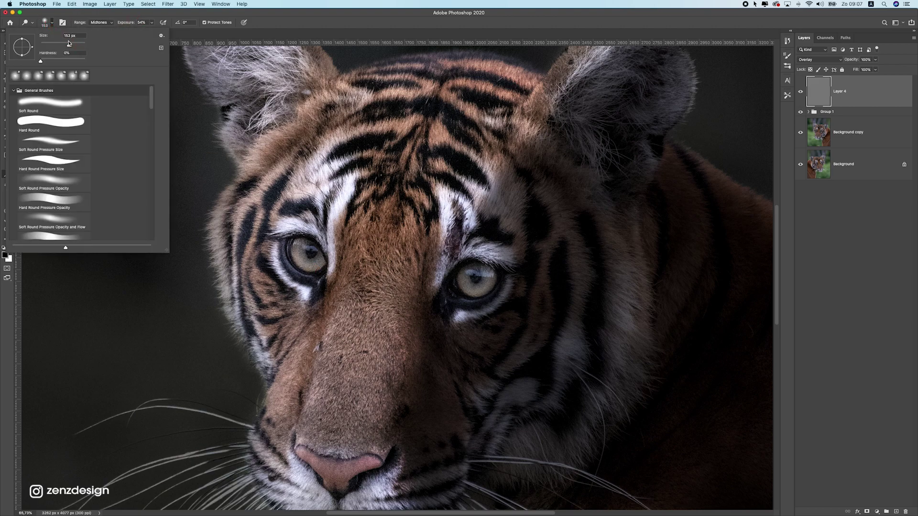
{"action": "left_click", "coordinate": [104, 19]}
{"action": "left_click_drag", "start_coordinate": [286, 259], "coordinate": [321, 263]}
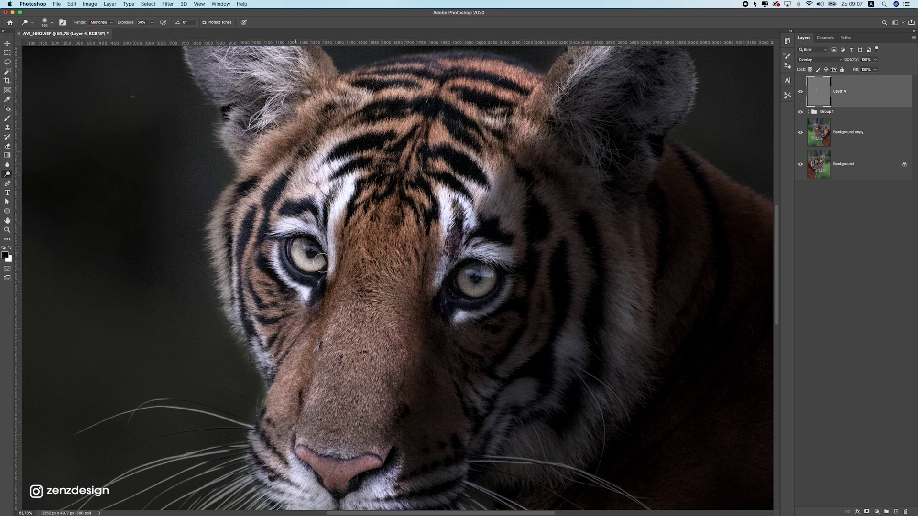
{"action": "mouse_move", "coordinate": [477, 278]}
{"action": "left_mouse_down"}
{"action": "mouse_move", "coordinate": [473, 287]}
{"action": "mouse_move", "coordinate": [492, 275]}
{"action": "left_mouse_up"}
Compare the whole portrait with and without the eye dodging on Layer 4
{"action": "left_click", "coordinate": [8, 230]}
{"action": "scroll", "coordinate": [360, 330], "scroll_direction": "down", "scroll_amount": 10}
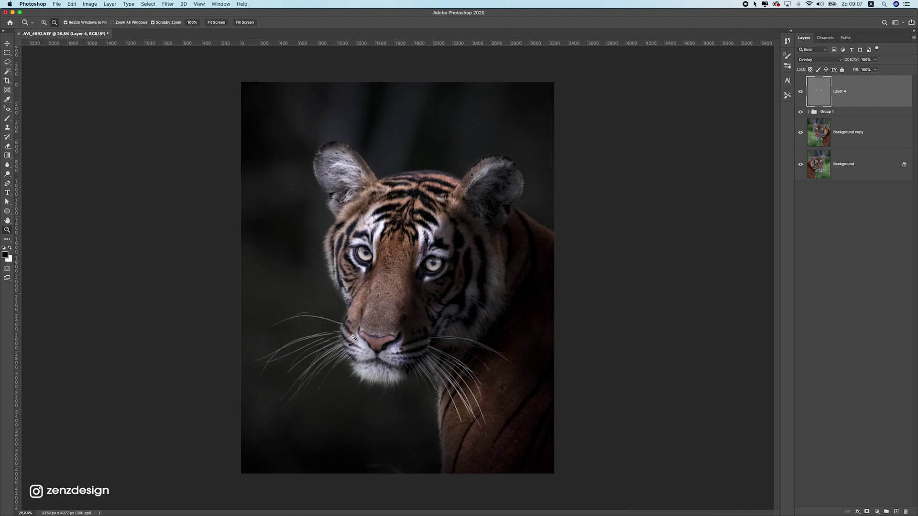
{"action": "scroll", "coordinate": [471, 284], "scroll_direction": "up", "scroll_amount": 5}
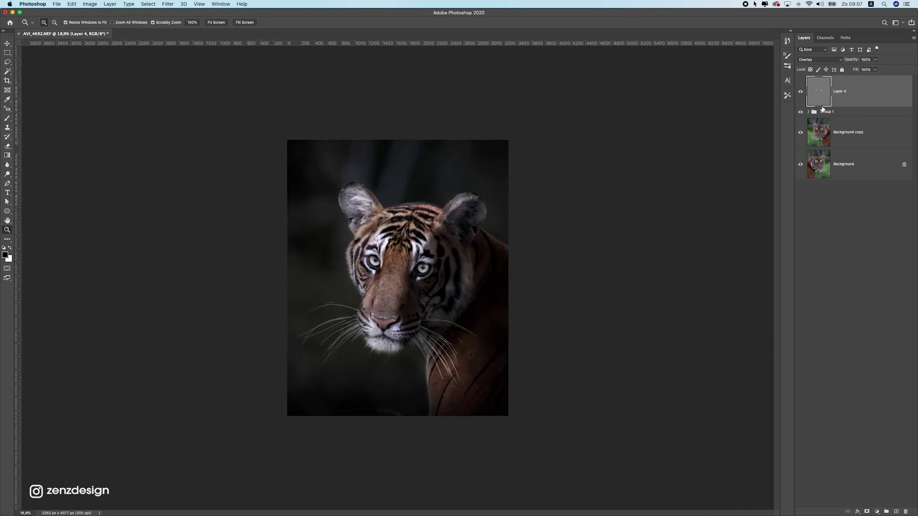
{"action": "left_click", "coordinate": [801, 95]}
{"action": "left_click", "coordinate": [801, 94]}
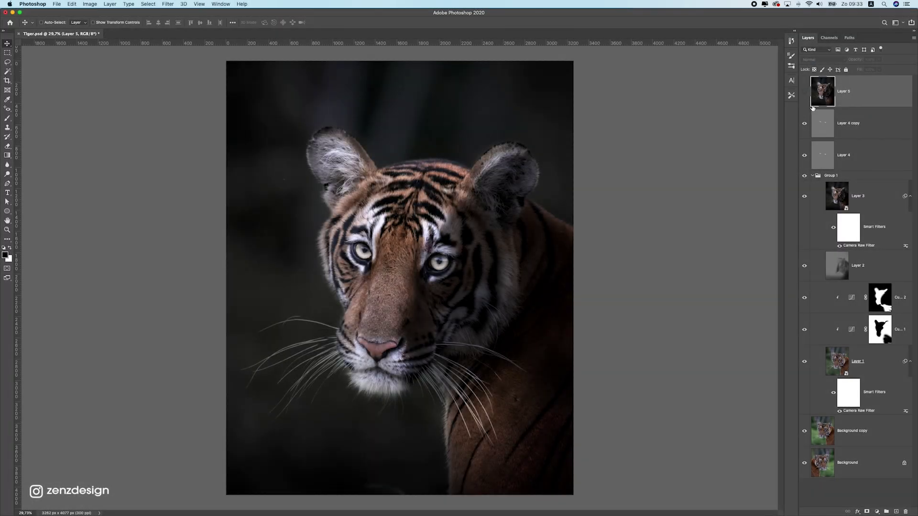
Hide Layer 5 and add a Gradient Map adjustment directly above Layer 4 copy
{"action": "left_click", "coordinate": [806, 96]}
{"action": "left_click", "coordinate": [835, 130]}
{"action": "left_click", "coordinate": [876, 511]}
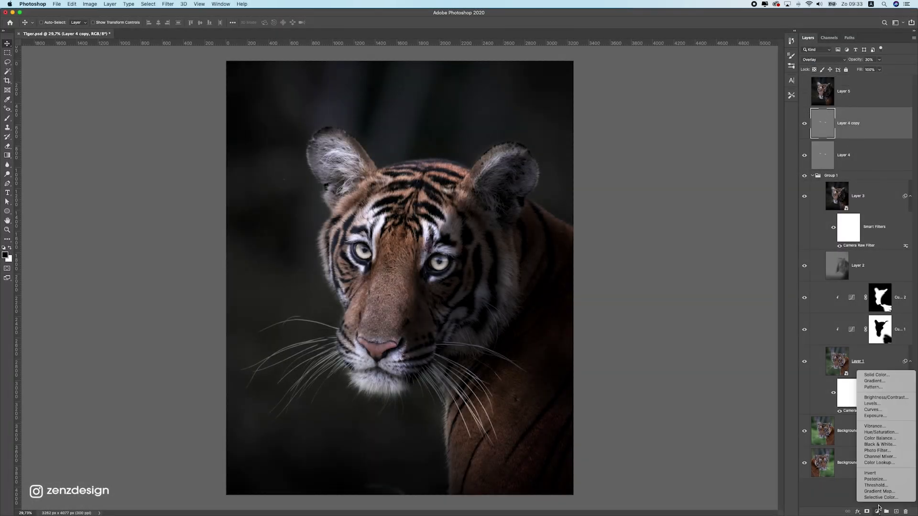
{"action": "left_click", "coordinate": [867, 491]}
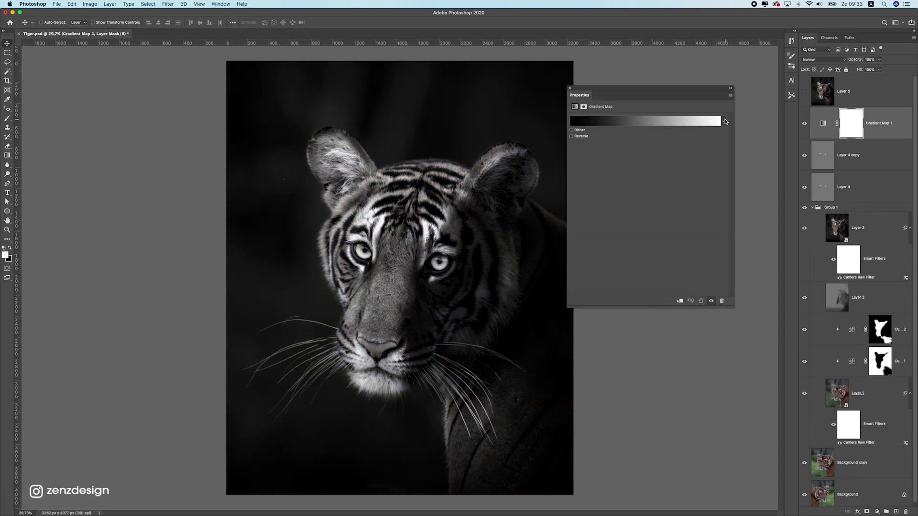
Preview presets from the Bee Gradients set on the Gradient Map and settle on the dark-brown-to-gold gradient
{"action": "left_click", "coordinate": [725, 122]}
{"action": "scroll", "coordinate": [639, 195], "scroll_direction": "up", "scroll_amount": 10}
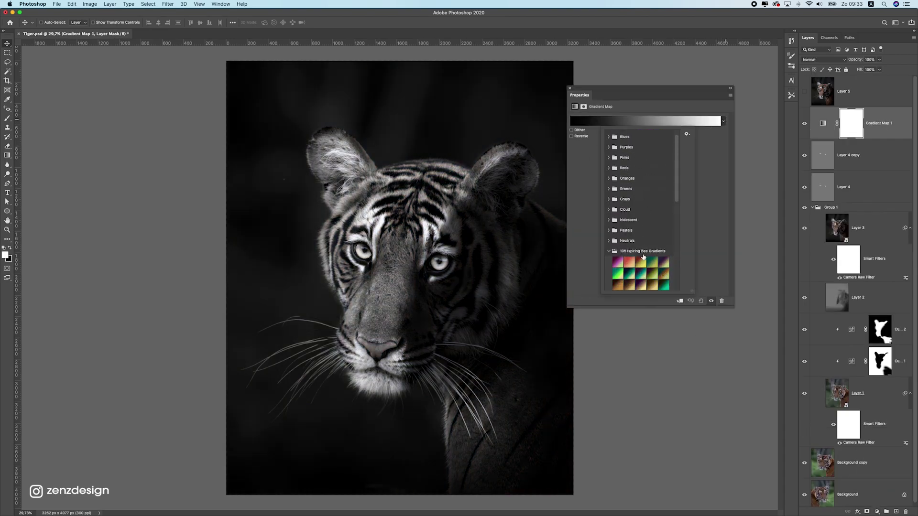
{"action": "scroll", "coordinate": [655, 252], "scroll_direction": "down", "scroll_amount": 10}
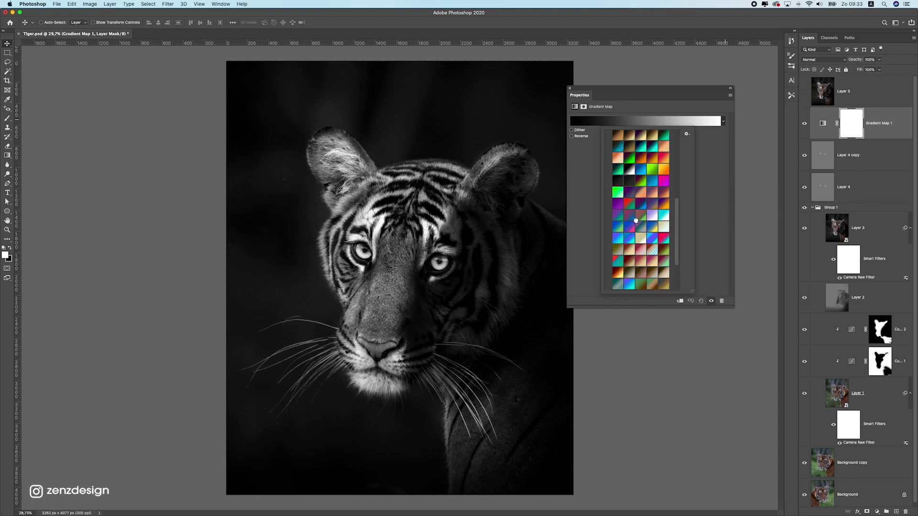
{"action": "left_click", "coordinate": [625, 195]}
{"action": "key", "text": "Right"}
{"action": "key", "text": "Right"}
{"action": "key", "text": "Right"}
{"action": "key", "text": "Right"}
{"action": "key", "text": "Right"}
{"action": "key", "text": "Right"}
{"action": "key", "text": "Right"}
{"action": "key", "text": "Right"}
{"action": "key", "text": "Right"}
{"action": "key", "text": "Right"}
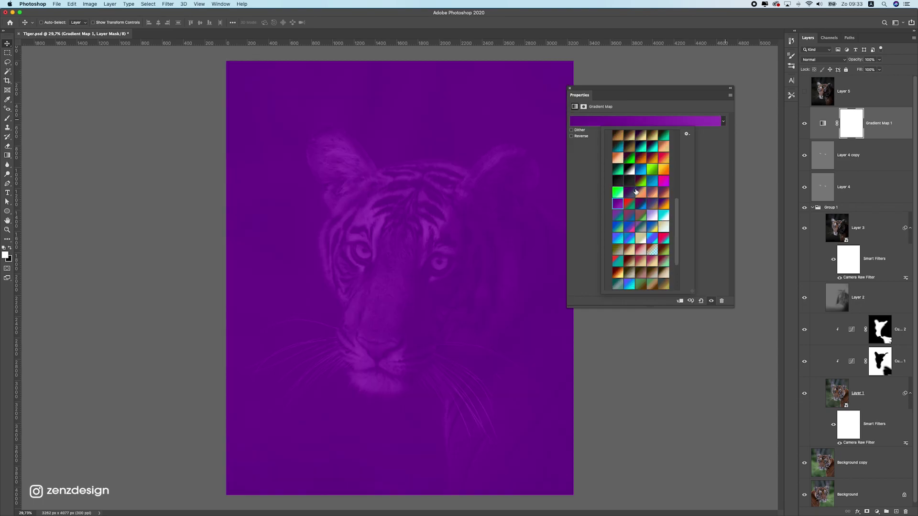
{"action": "key", "text": "Right"}
{"action": "key", "text": "Right"}
{"action": "key", "text": "Right"}
{"action": "key", "text": "Right"}
{"action": "key", "text": "Right"}
{"action": "key", "text": "Right"}
{"action": "key", "text": "Right"}
{"action": "key", "text": "Right"}
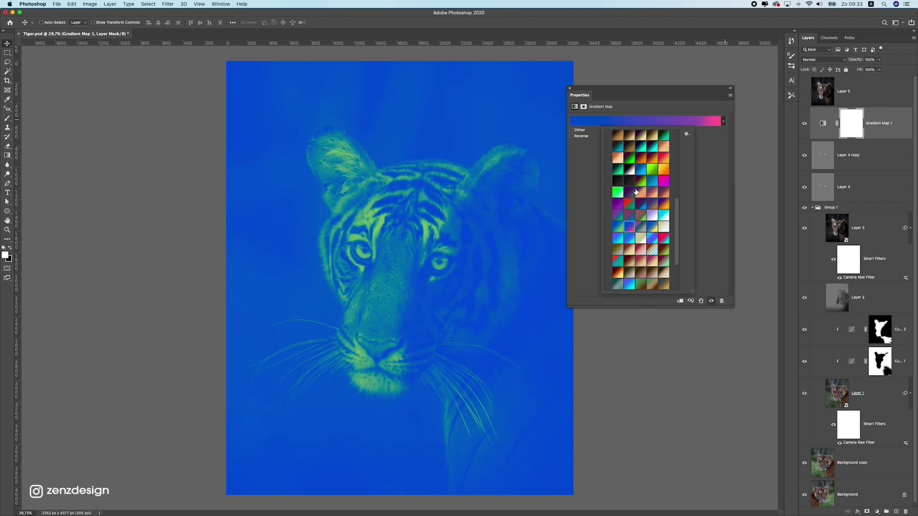
{"action": "key", "text": "Right"}
{"action": "key", "text": "Right"}
{"action": "key", "text": "Right"}
{"action": "key", "text": "Right"}
{"action": "key", "text": "Right"}
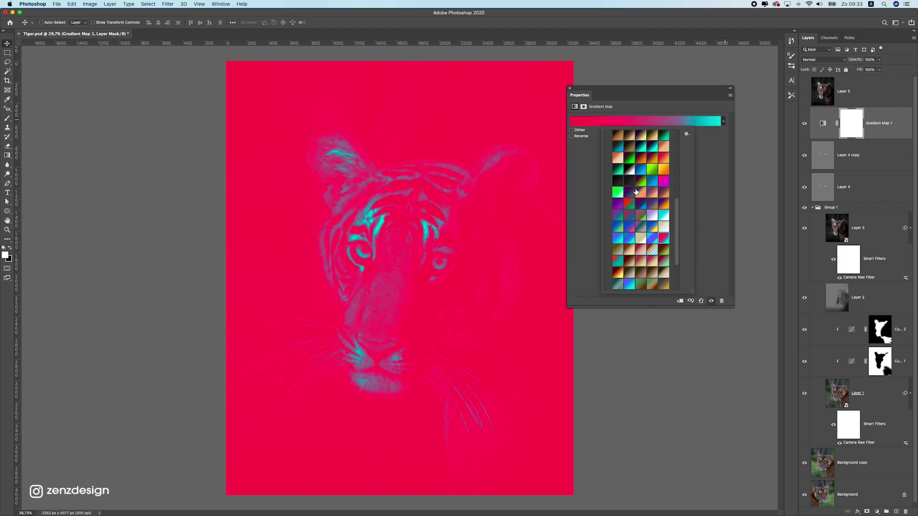
{"action": "key", "text": "Right"}
{"action": "key", "text": "Right"}
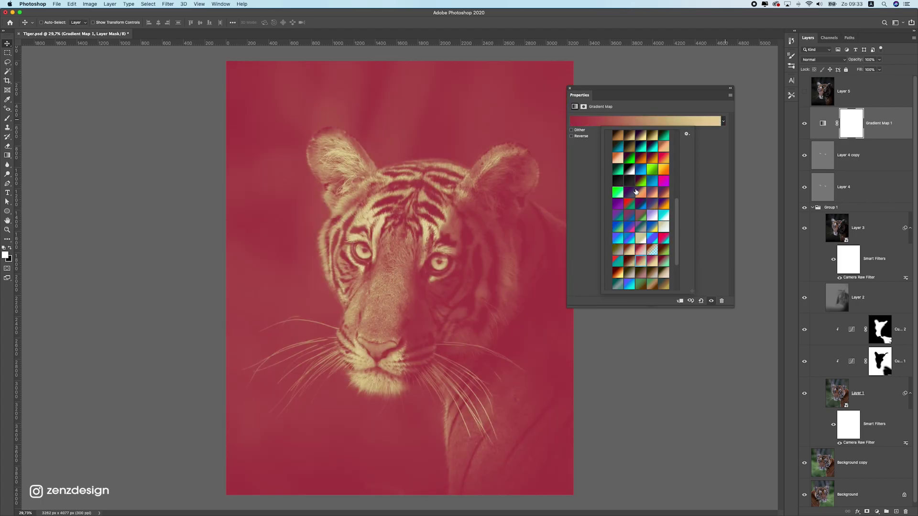
{"action": "key", "text": "Right"}
{"action": "key", "text": "Right"}
{"action": "key", "text": "Right"}
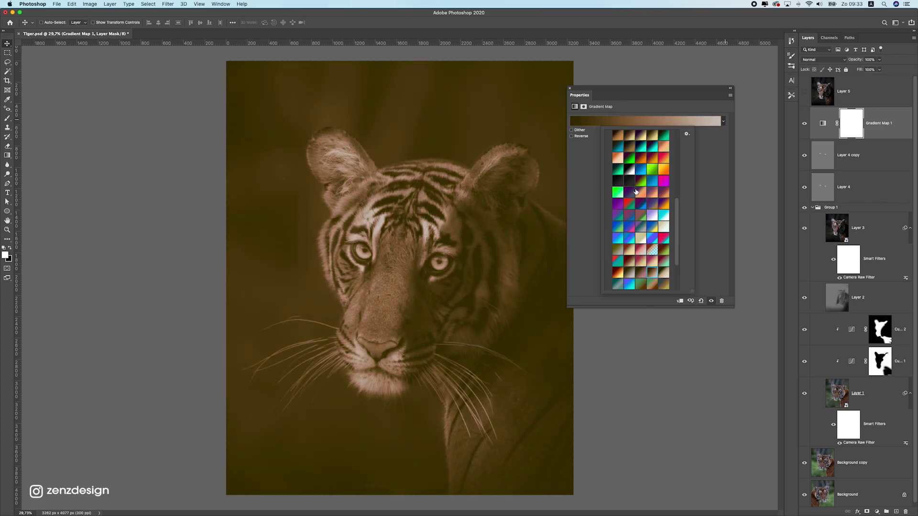
{"action": "key", "text": "Right"}
{"action": "key", "text": "Right"}
{"action": "key", "text": "Right"}
{"action": "key", "text": "Right"}
{"action": "key", "text": "Right"}
{"action": "key", "text": "Right"}
{"action": "key", "text": "Right"}
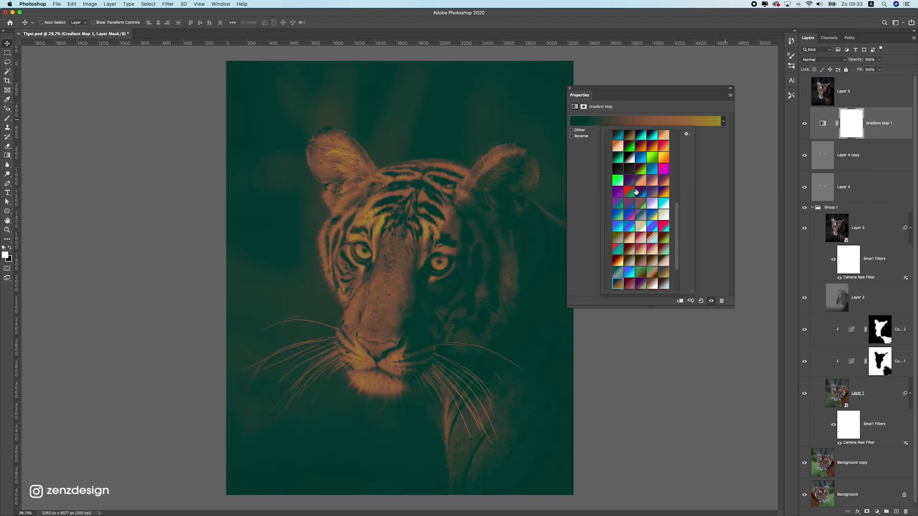
{"action": "key", "text": "Left"}
{"action": "key", "text": "Left"}
{"action": "key", "text": "Down"}
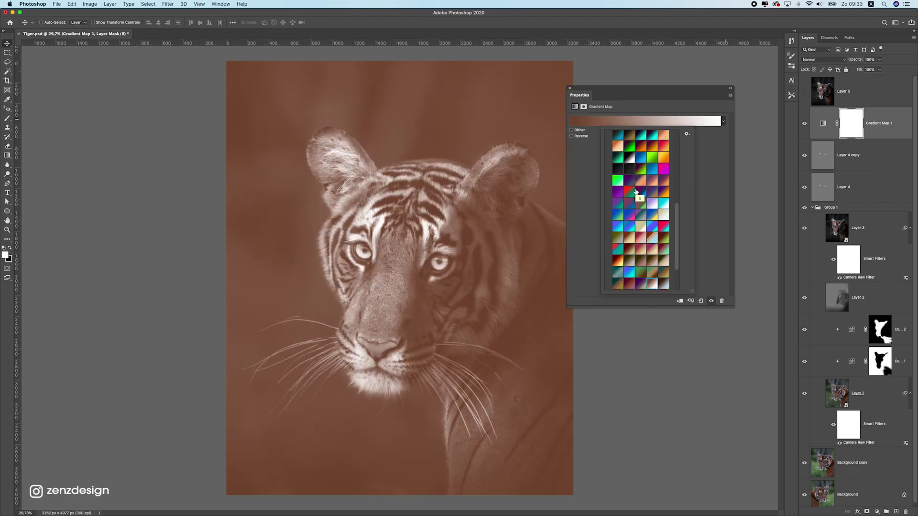
{"action": "key", "text": "Up"}
{"action": "key", "text": "Up"}
{"action": "key", "text": "Left"}
{"action": "key", "text": "Left"}
{"action": "key", "text": "Up"}
{"action": "key", "text": "Down"}
{"action": "key", "text": "Down"}
{"action": "key", "text": "Down"}
{"action": "key", "text": "Down"}
{"action": "key", "text": "Down"}
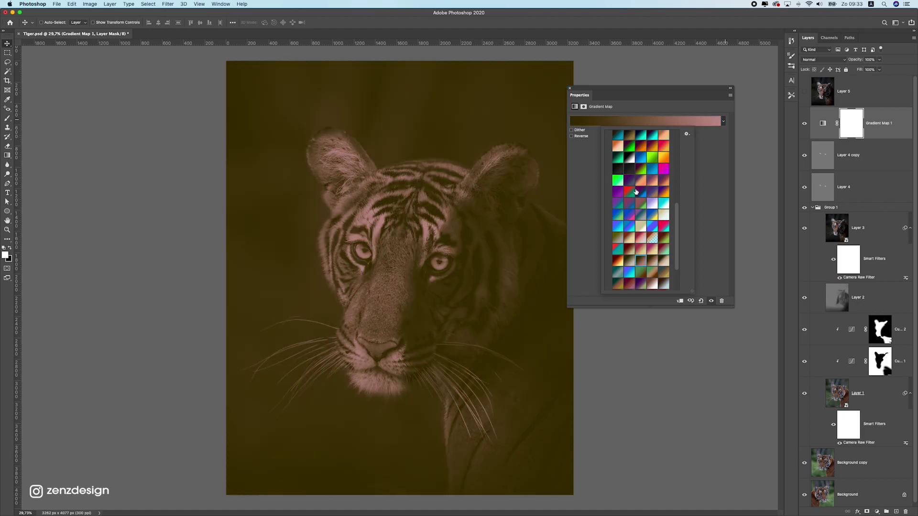
{"action": "key", "text": "Up"}
{"action": "key", "text": "Right"}
{"action": "key", "text": "Down"}
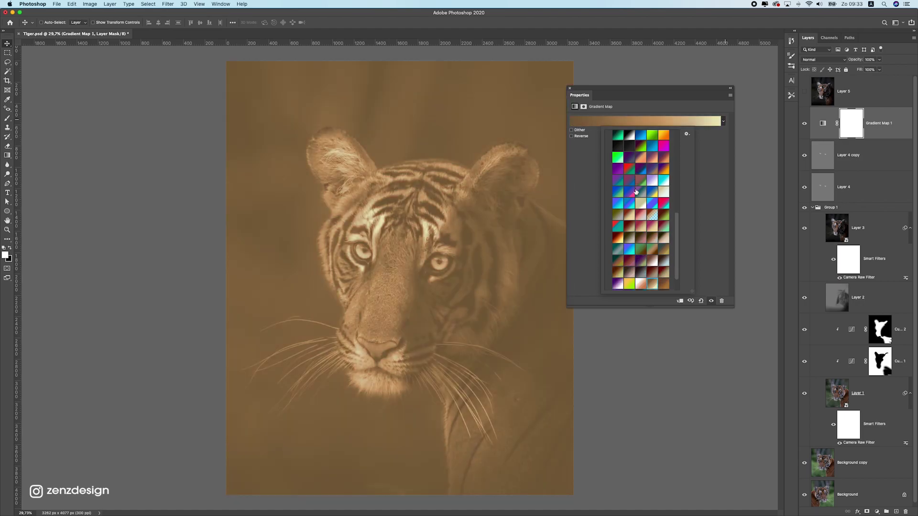
{"action": "key", "text": "Left"}
{"action": "key", "text": "Left"}
{"action": "key", "text": "Down"}
{"action": "key", "text": "Down"}
{"action": "key", "text": "Up"}
{"action": "key", "text": "Right"}
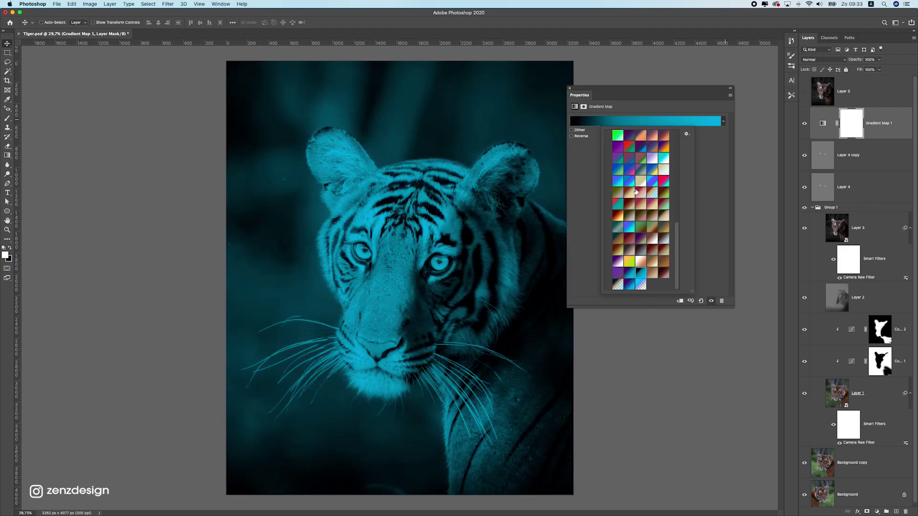
{"action": "key", "text": "Right"}
{"action": "key", "text": "Right"}
{"action": "key", "text": "Left"}
{"action": "key", "text": "Up"}
{"action": "key", "text": "Up"}
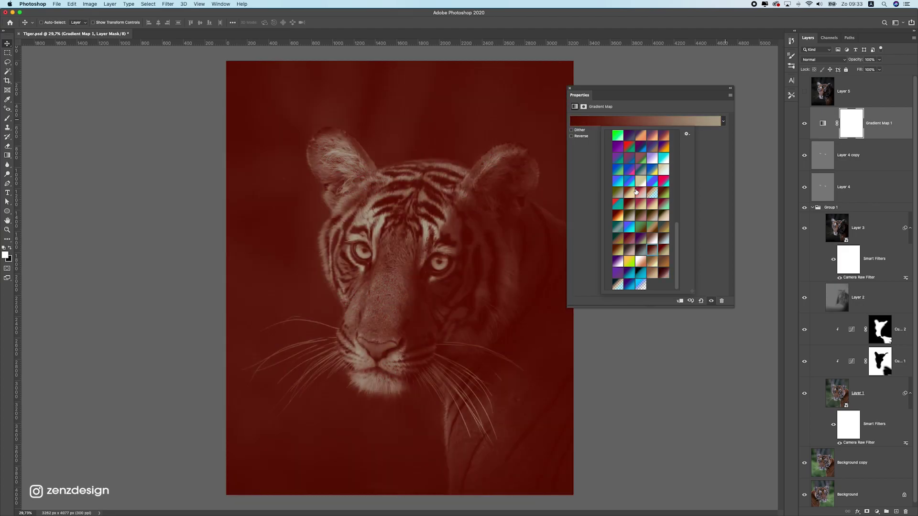
{"action": "key", "text": "Up"}
{"action": "key", "text": "Up"}
{"action": "key", "text": "Right"}
{"action": "key", "text": "Up"}
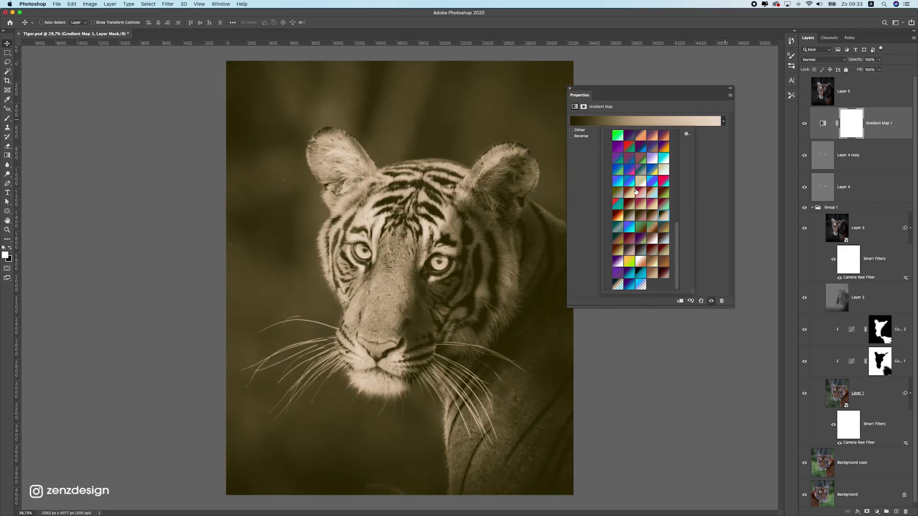
{"action": "key", "text": "Left"}
{"action": "key", "text": "Up"}
{"action": "key", "text": "Left"}
{"action": "key", "text": "Up"}
{"action": "key", "text": "Left"}
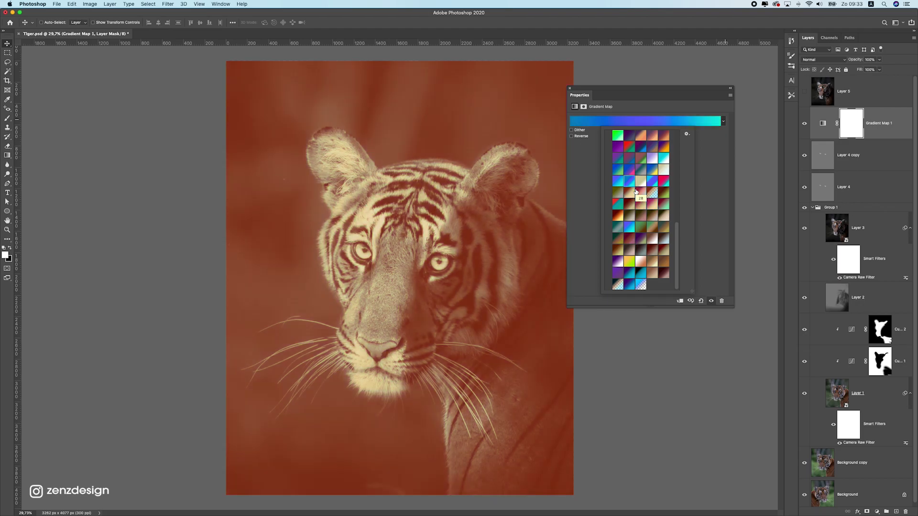
{"action": "key", "text": "Up"}
{"action": "key", "text": "Up"}
{"action": "key", "text": "Up"}
{"action": "key", "text": "Up"}
{"action": "key", "text": "Up"}
{"action": "key", "text": "Up"}
{"action": "key", "text": "Up"}
{"action": "key", "text": "Up"}
{"action": "key", "text": "Up"}
{"action": "key", "text": "Up"}
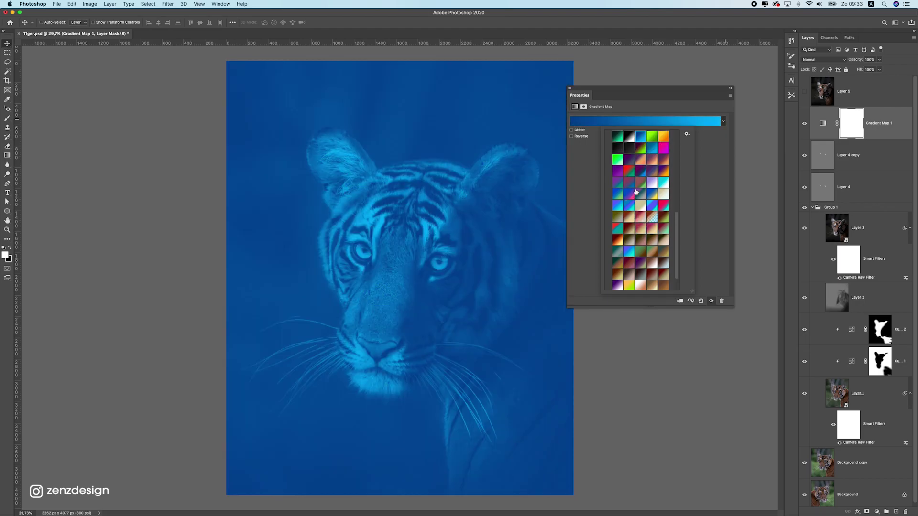
{"action": "key", "text": "Up"}
{"action": "key", "text": "Up"}
{"action": "key", "text": "Up"}
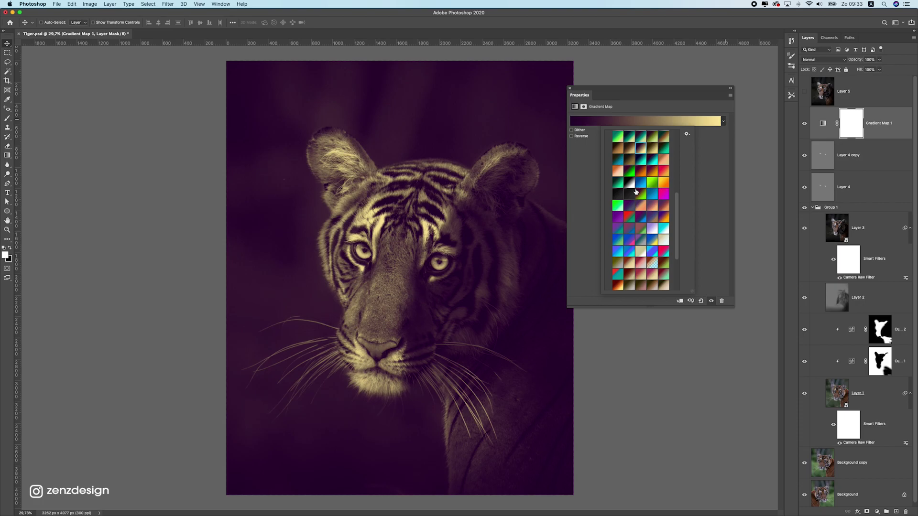
{"action": "key", "text": "Right"}
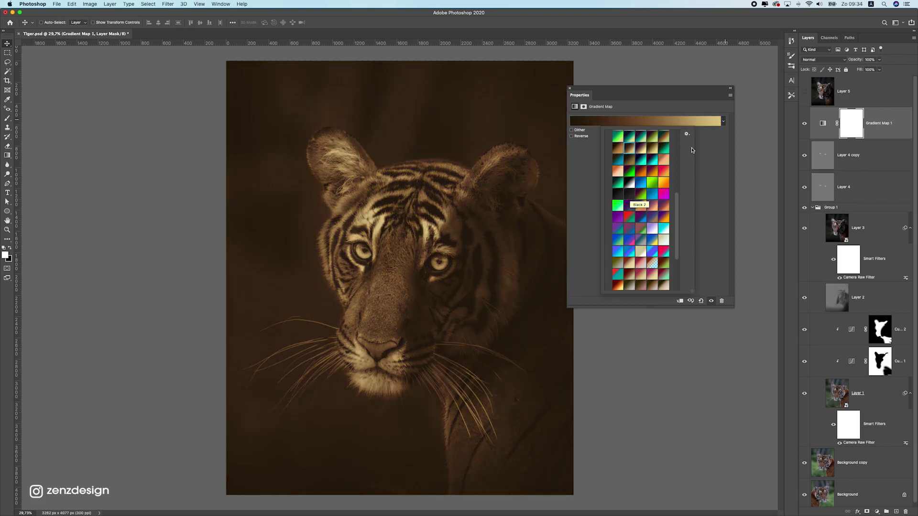
Set the Gradient Map layer's blend mode to Soft Light and its opacity to 20%
{"action": "left_click", "coordinate": [824, 60]}
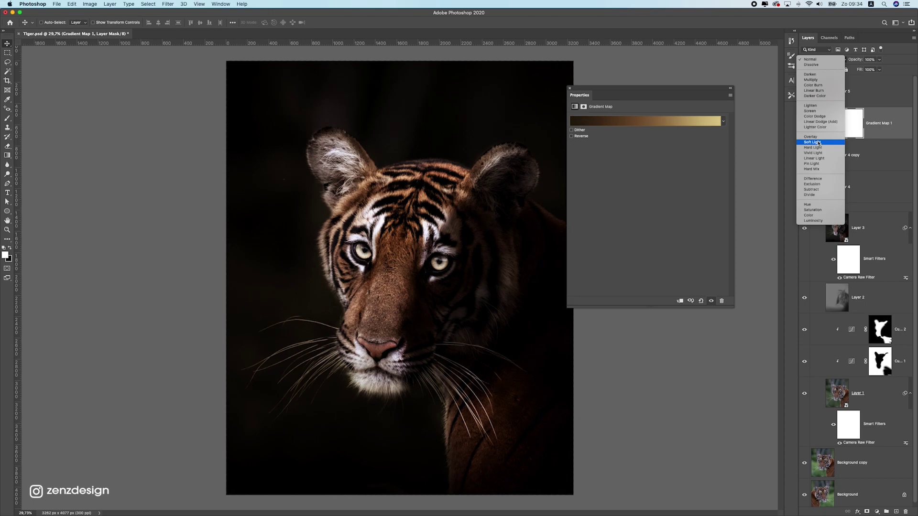
{"action": "left_click", "coordinate": [818, 142]}
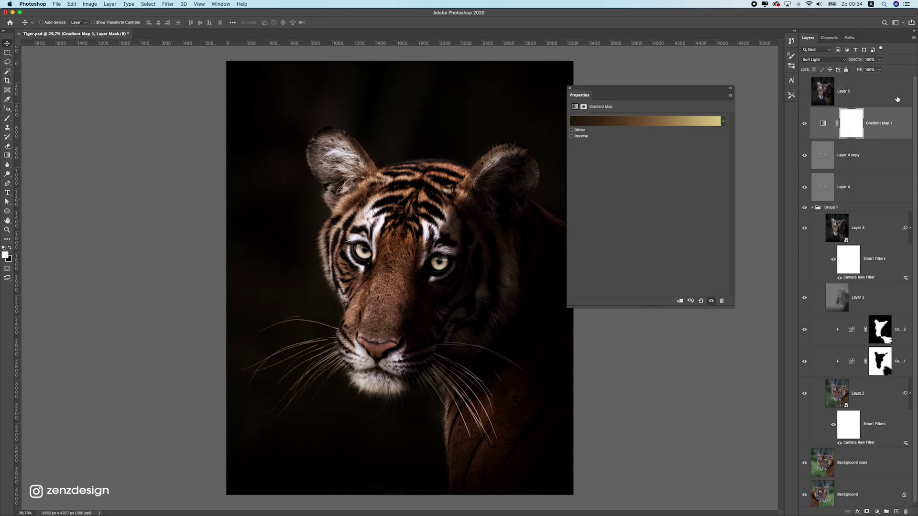
{"action": "left_click", "coordinate": [878, 59]}
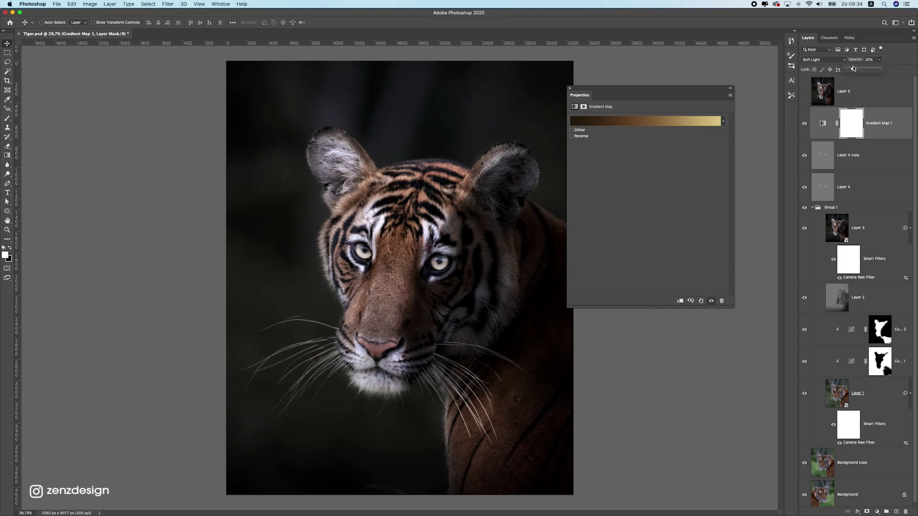
Compare the portrait with and without the Gradient Map, viewing it at different sizes
{"action": "left_click", "coordinate": [815, 121]}
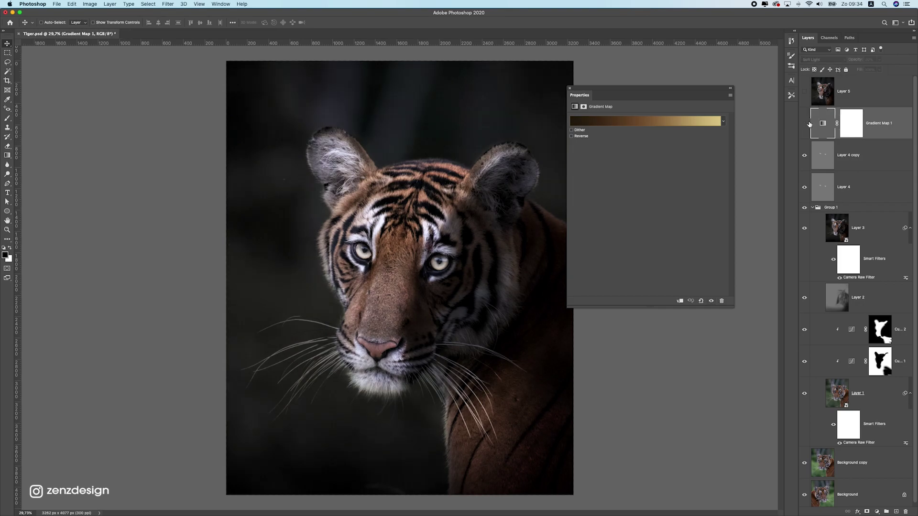
{"action": "scroll", "coordinate": [460, 277], "scroll_direction": "down", "scroll_amount": 5}
{"action": "scroll", "coordinate": [460, 277], "scroll_direction": "up", "scroll_amount": 10}
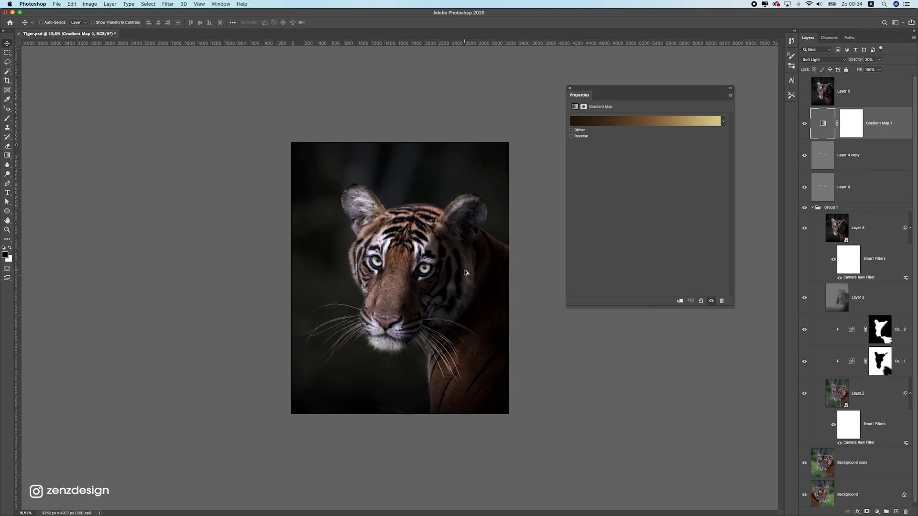
{"action": "scroll", "coordinate": [373, 255], "scroll_direction": "down", "scroll_amount": 2}
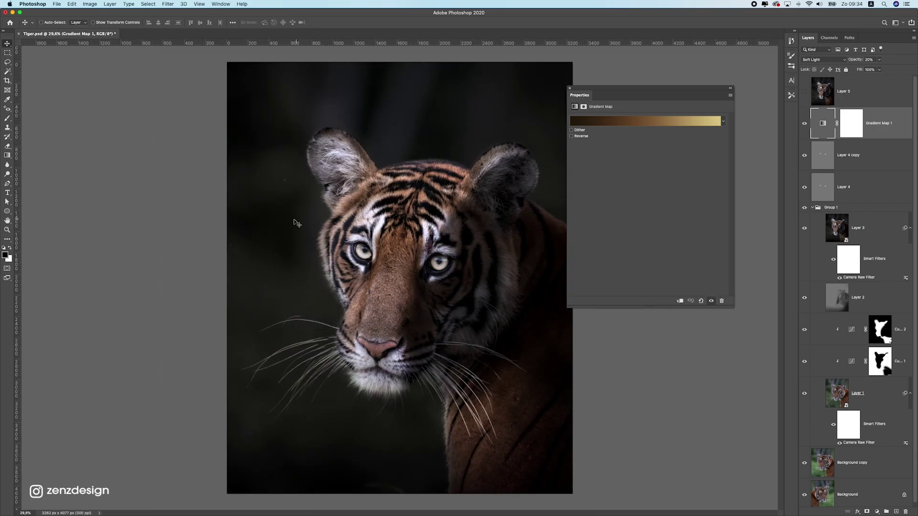